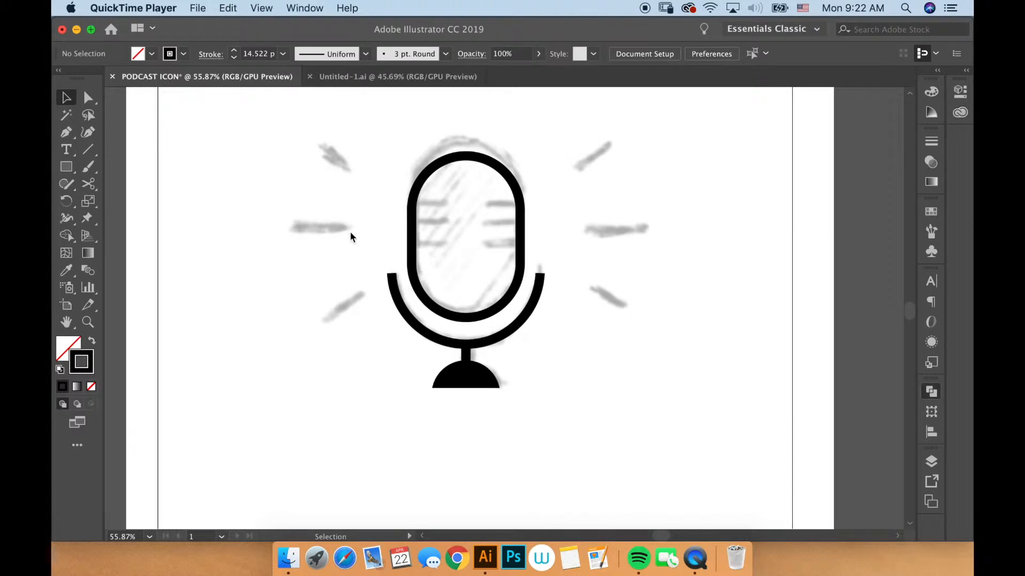
- Draw a short horizontal black line with the Line Segment tool over the sketched middle ray left of the microphone
click(356, 250)
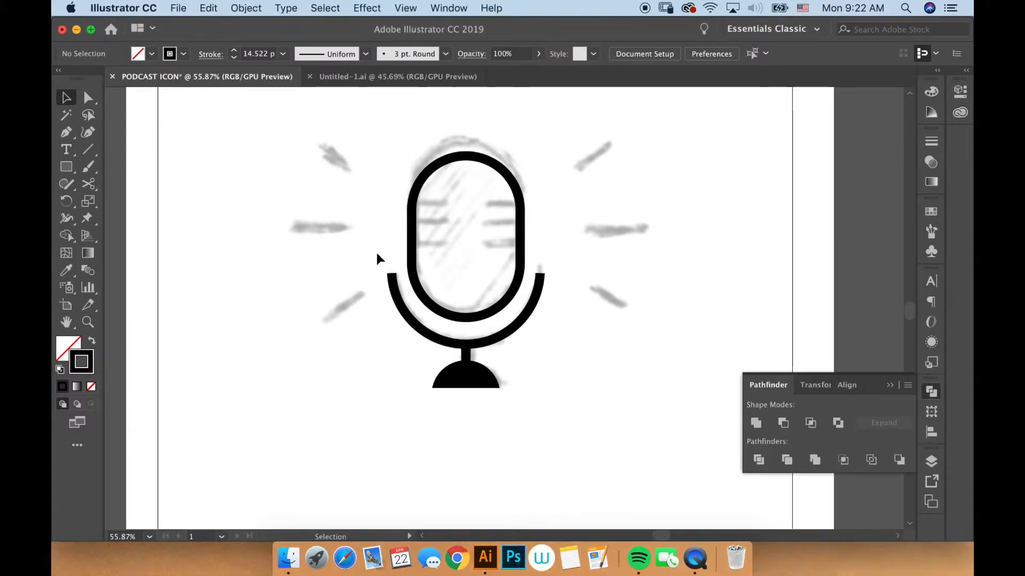
scroll(366, 238, up, 2)
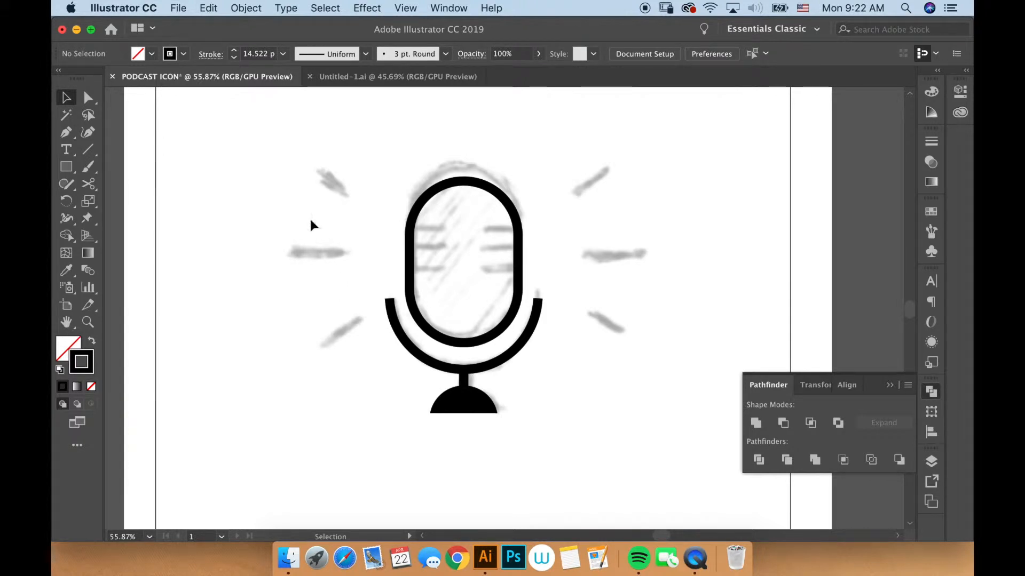
click(88, 152)
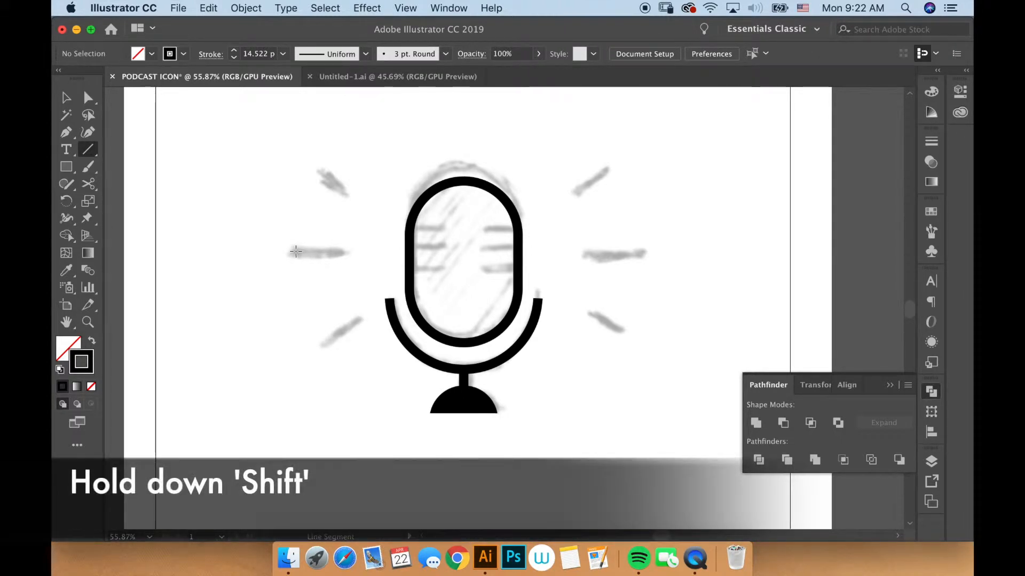
mouse_move(342, 253)
mouse_down()
mouse_move(302, 240)
mouse_move(336, 250)
mouse_up()
key(v)
click(386, 265)
click(340, 261)
click(368, 255)
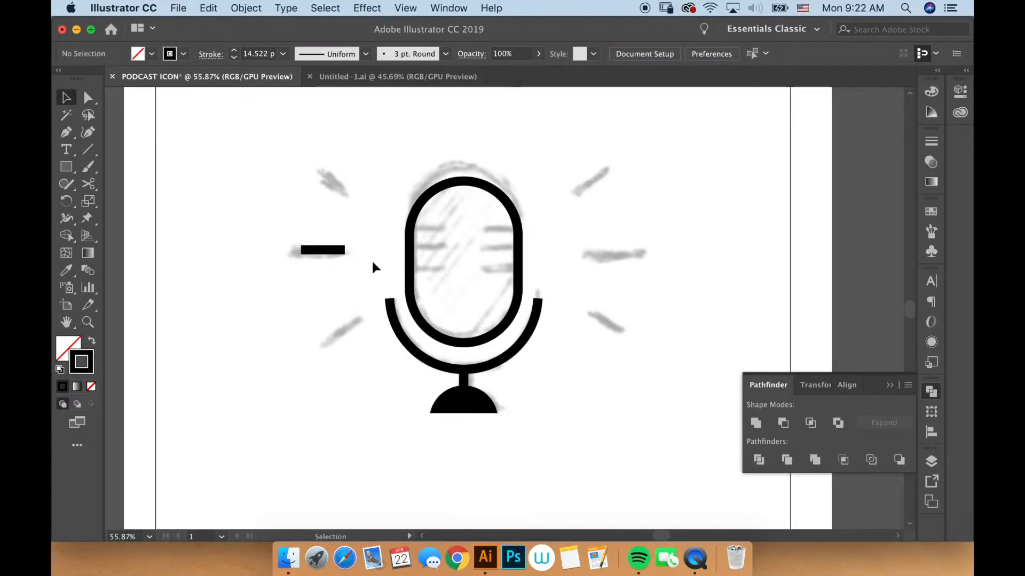
click(316, 250)
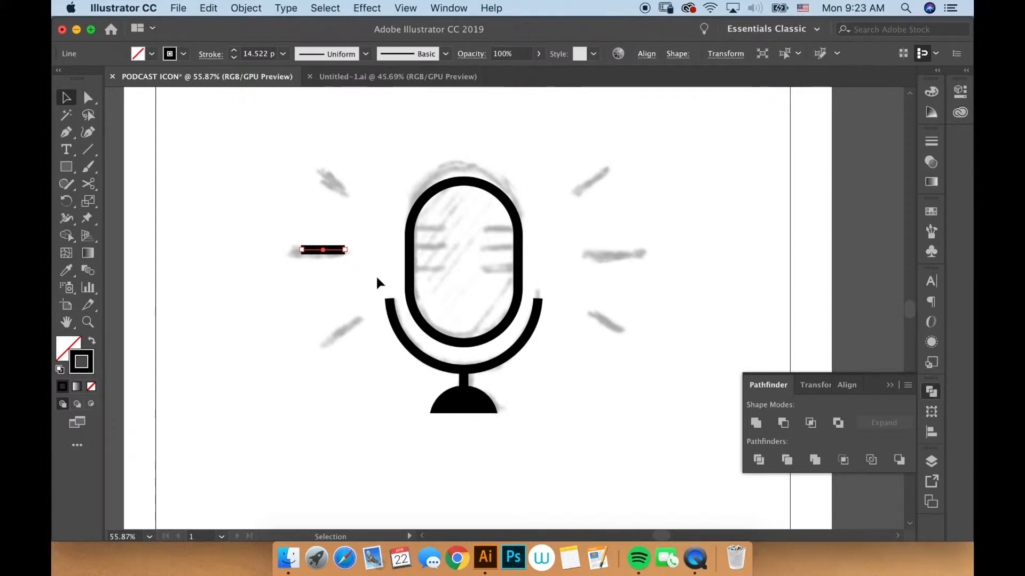
key(i)
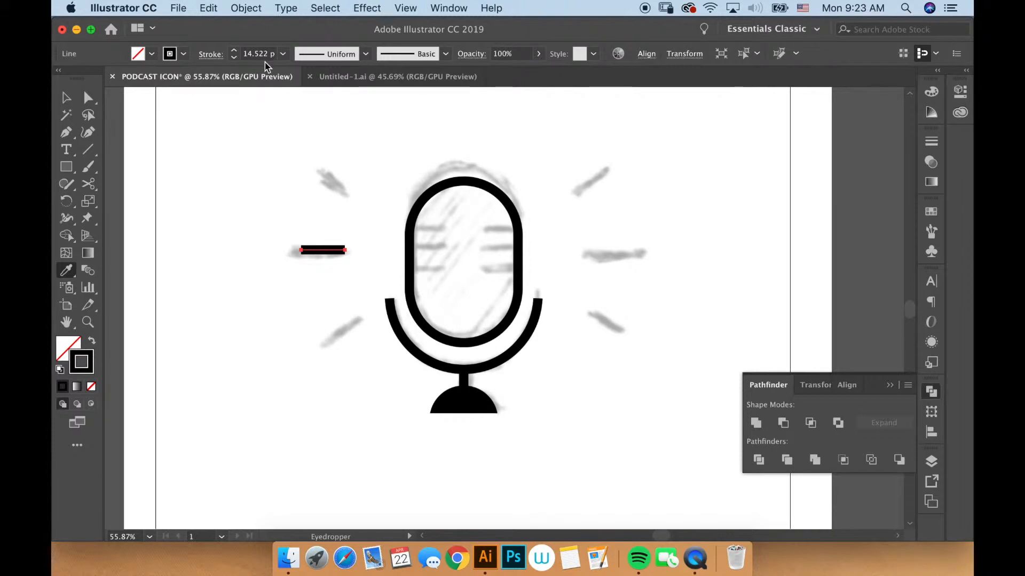
key(v)
click(425, 269)
drag(377, 256, 369, 259)
click(344, 270)
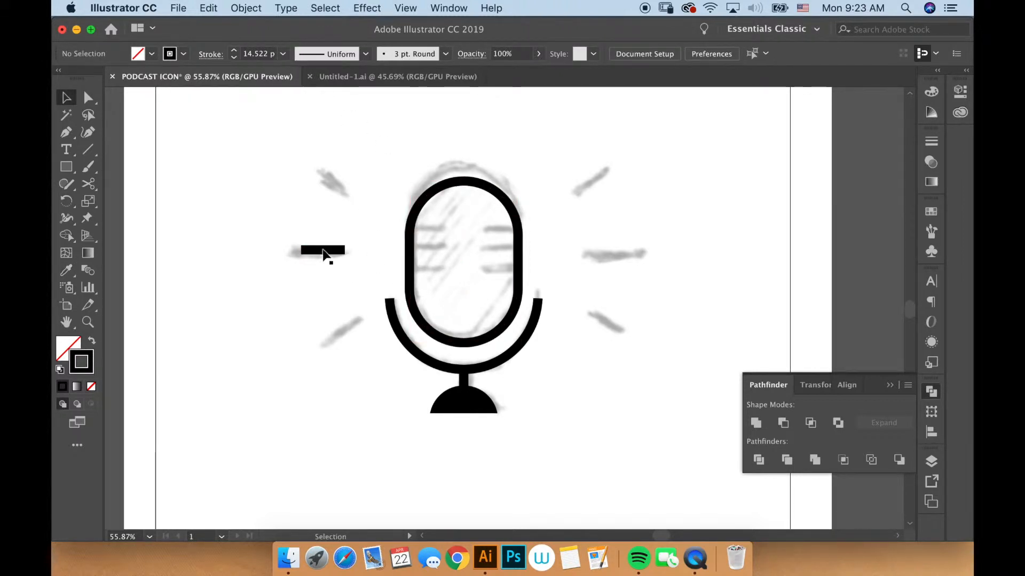
click(323, 251)
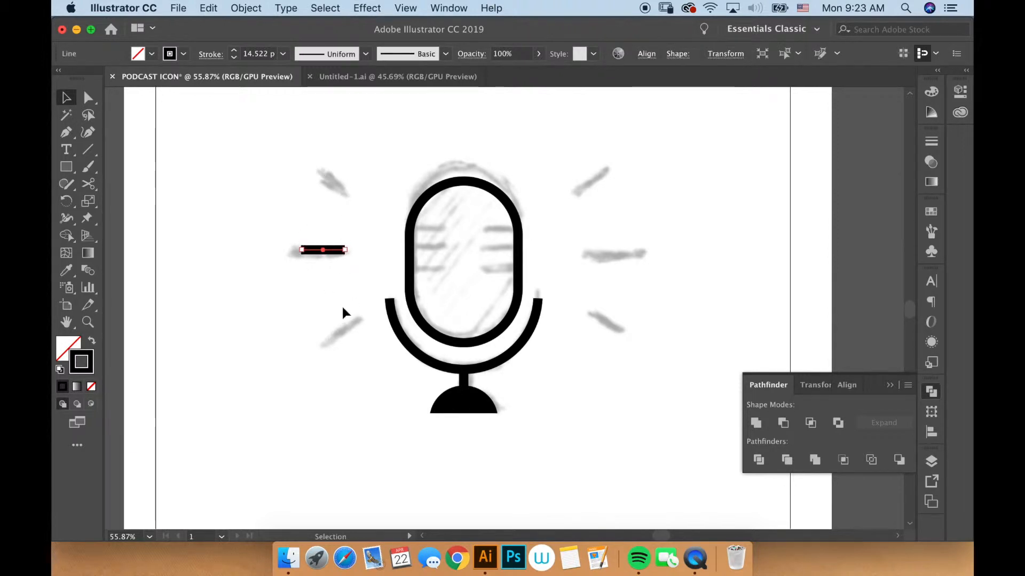
click(335, 268)
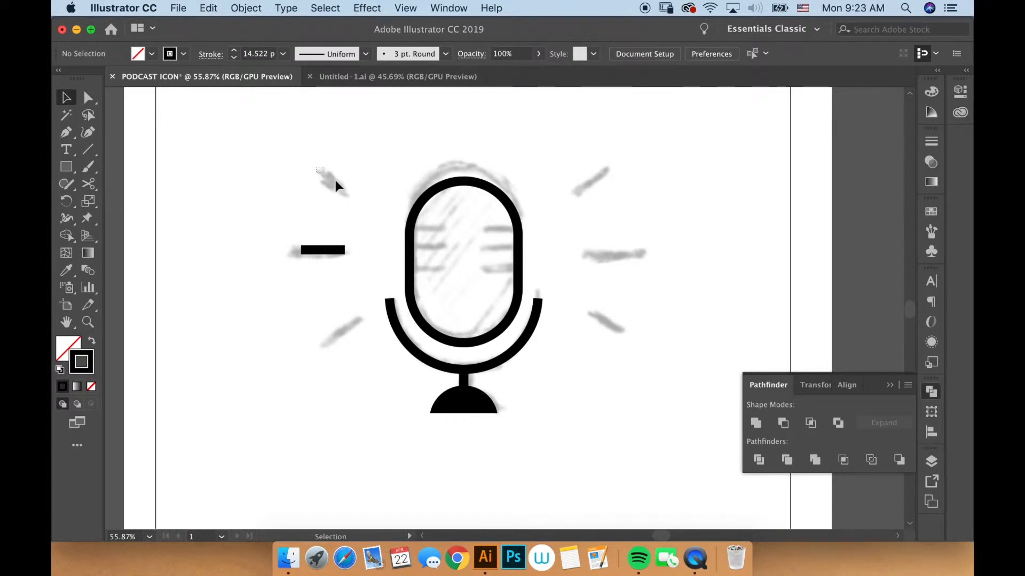
- Try drawing a diagonal line over the sketched upper ray left of the microphone, and delete it
click(88, 150)
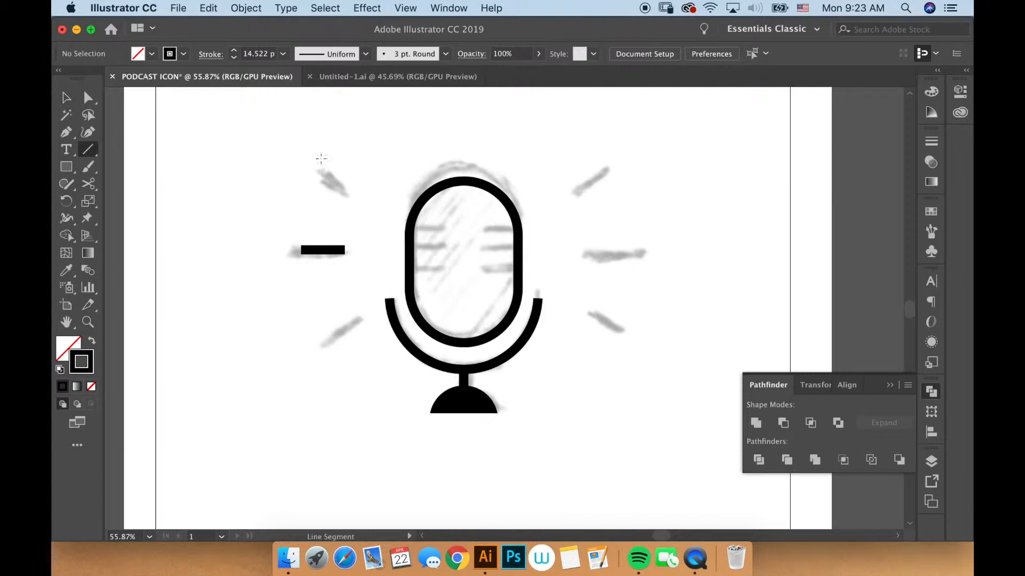
drag(359, 191, 361, 192)
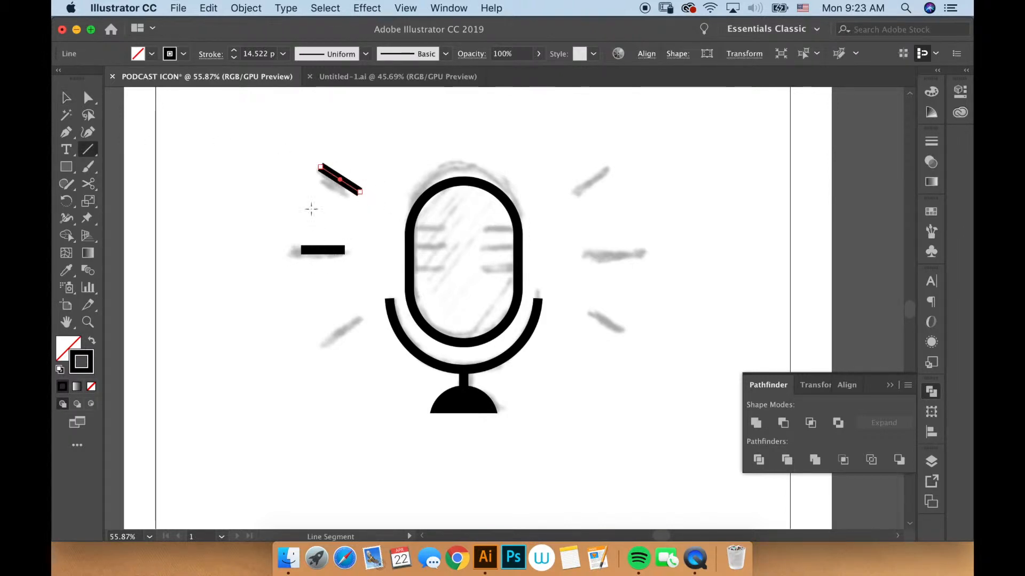
key(v)
click(253, 190)
click(325, 169)
key(Delete)
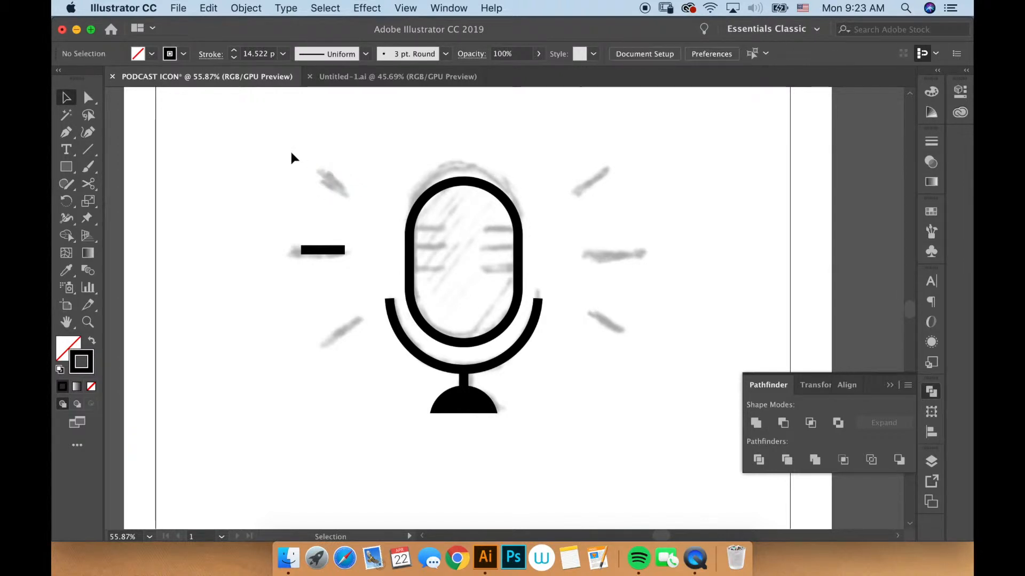
- Copy and paste the horizontal ray line, and try rotating the pasted duplicate to a downward slant
click(331, 252)
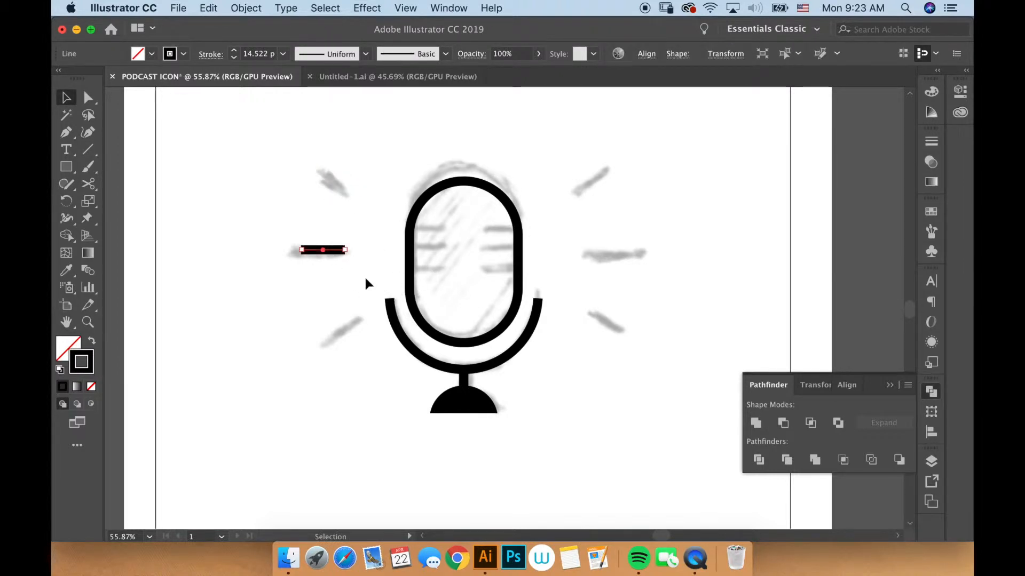
key(super+c)
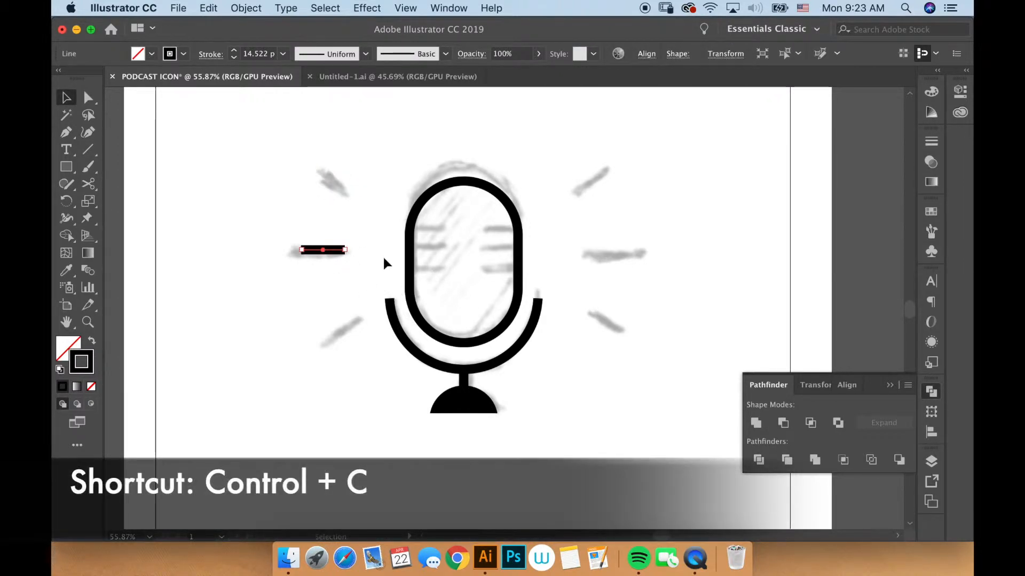
key(super+v)
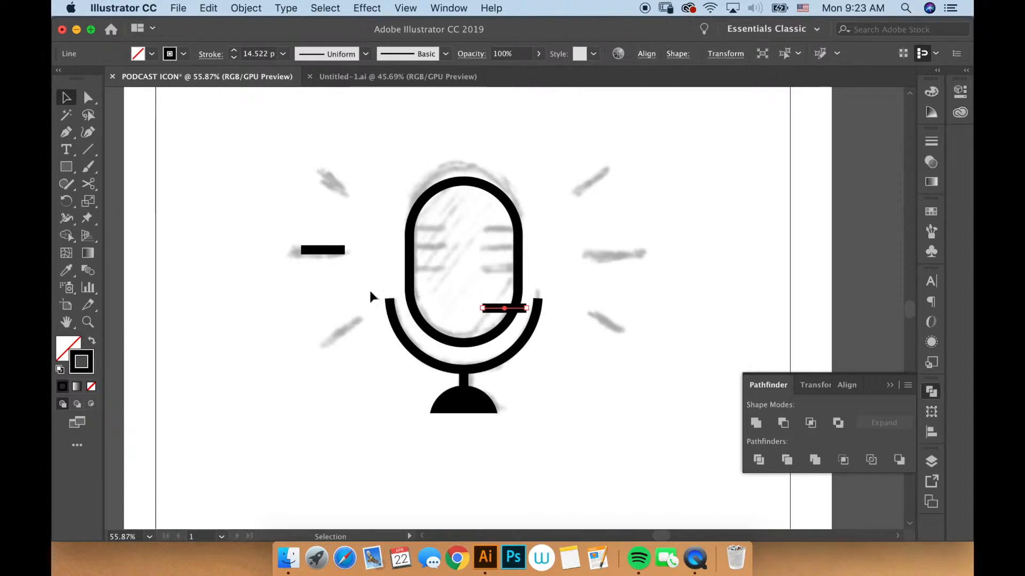
click(589, 340)
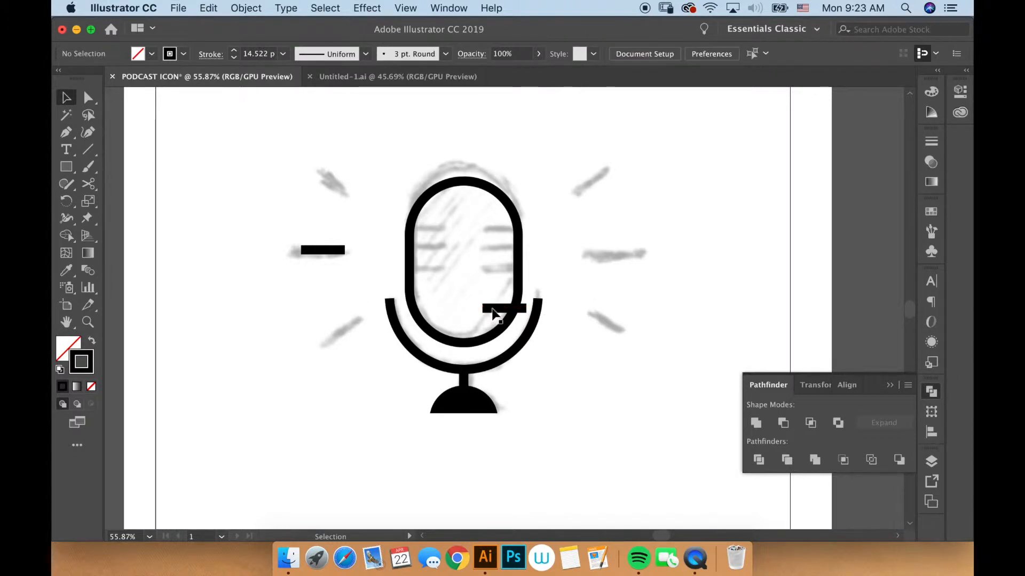
click(494, 311)
drag(483, 308, 347, 226)
click(581, 314)
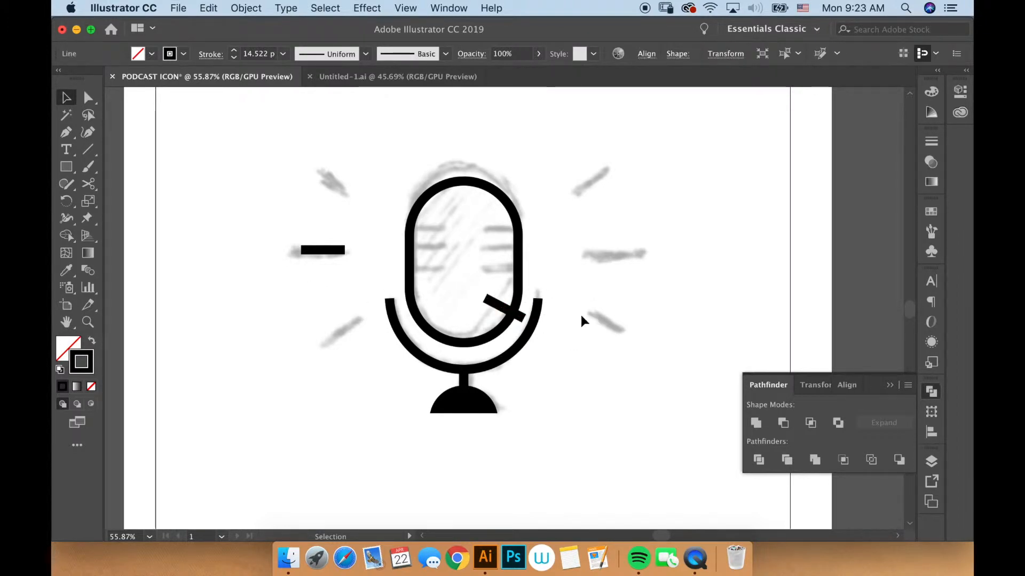
click(496, 304)
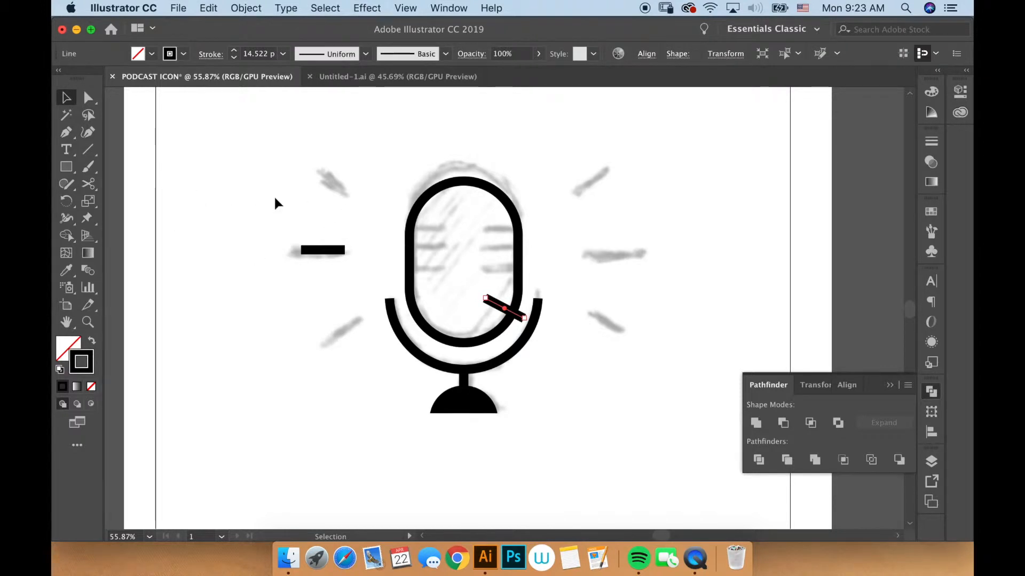
click(409, 216)
- Paste a copy of the horizontal ray line in front, directly over the original
click(337, 251)
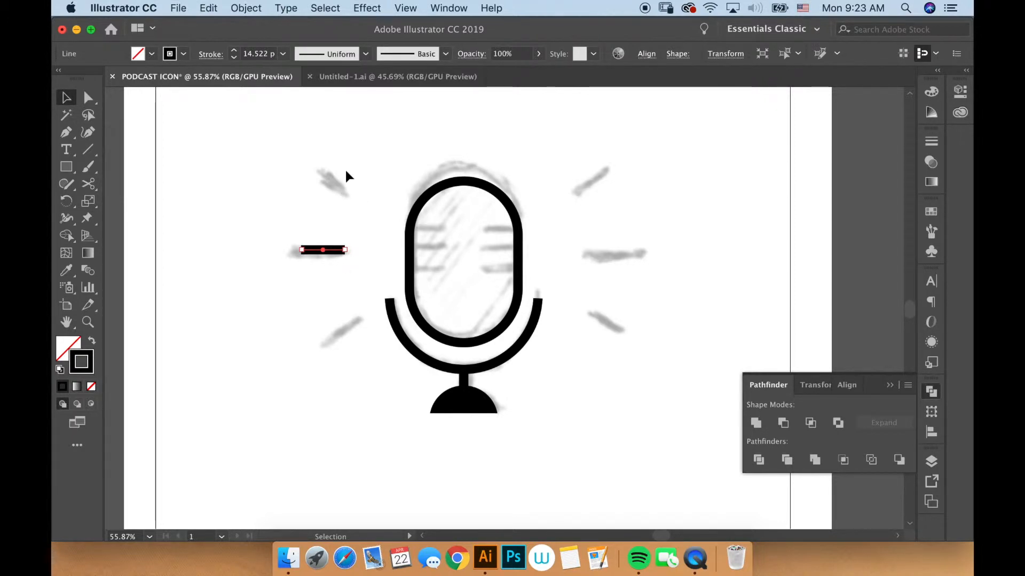
click(338, 271)
click(332, 252)
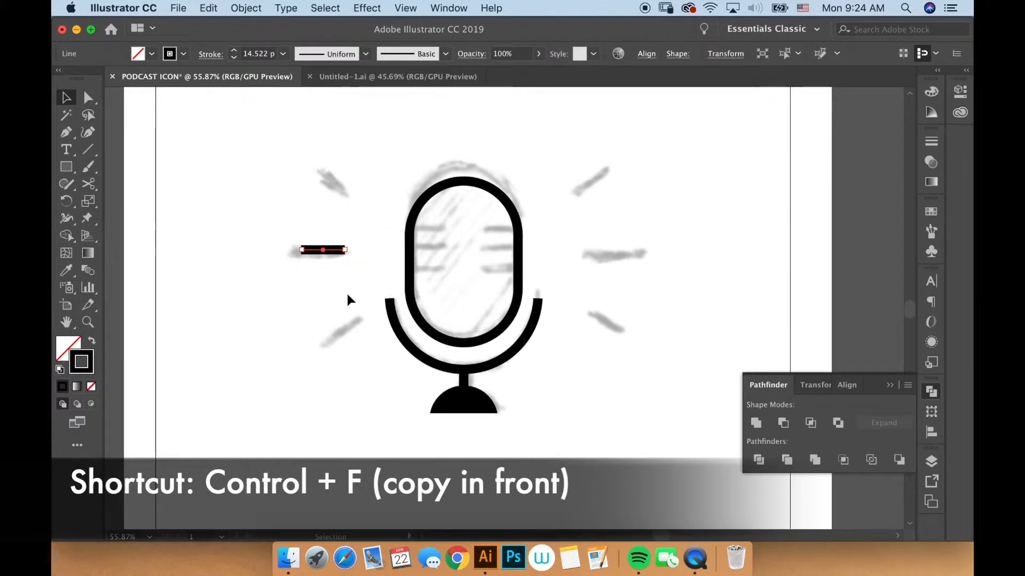
key(super+f)
click(374, 272)
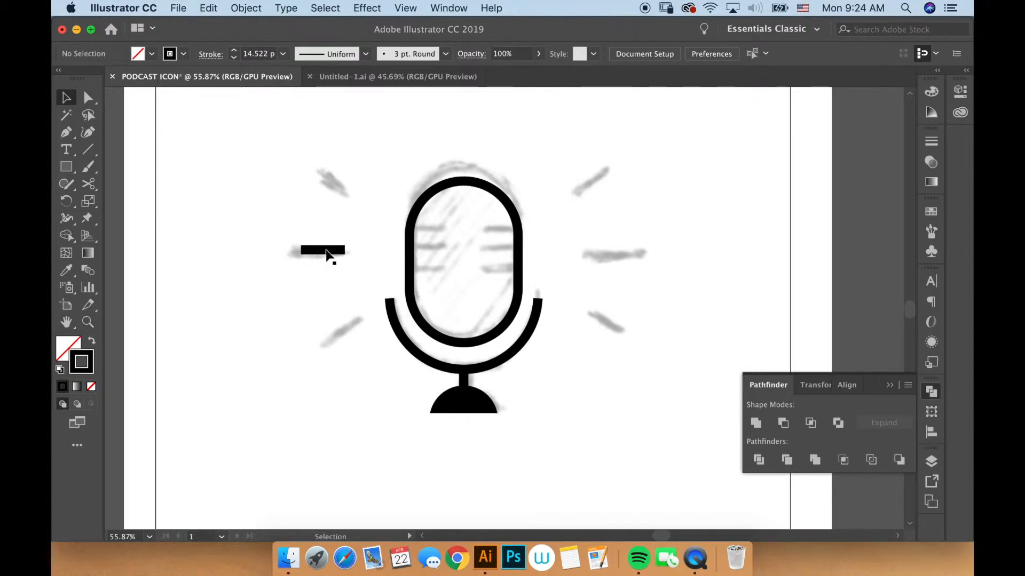
- Try moving the front copy just above the original ray line, and undo the moves
drag(328, 256, 328, 231)
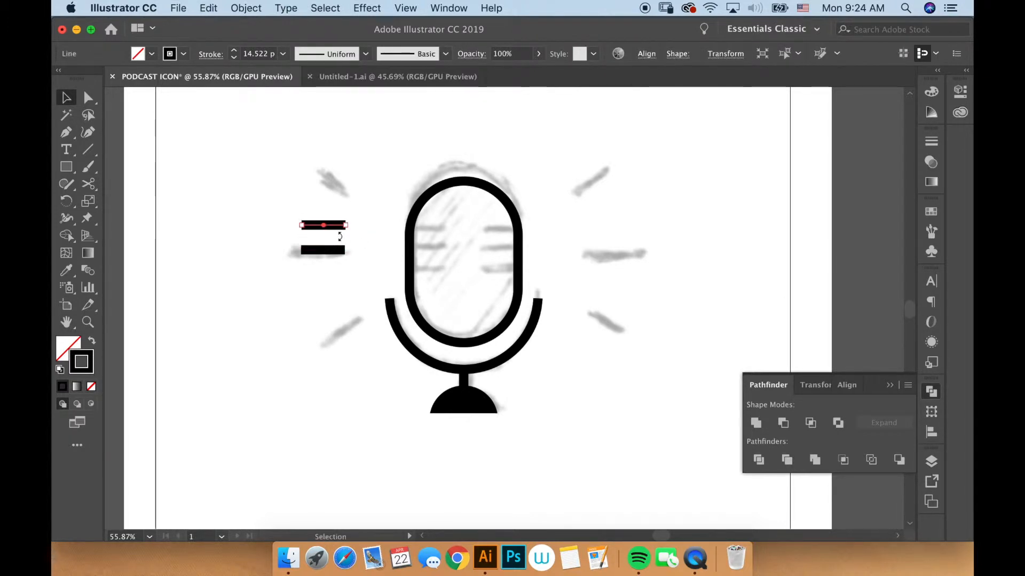
click(350, 245)
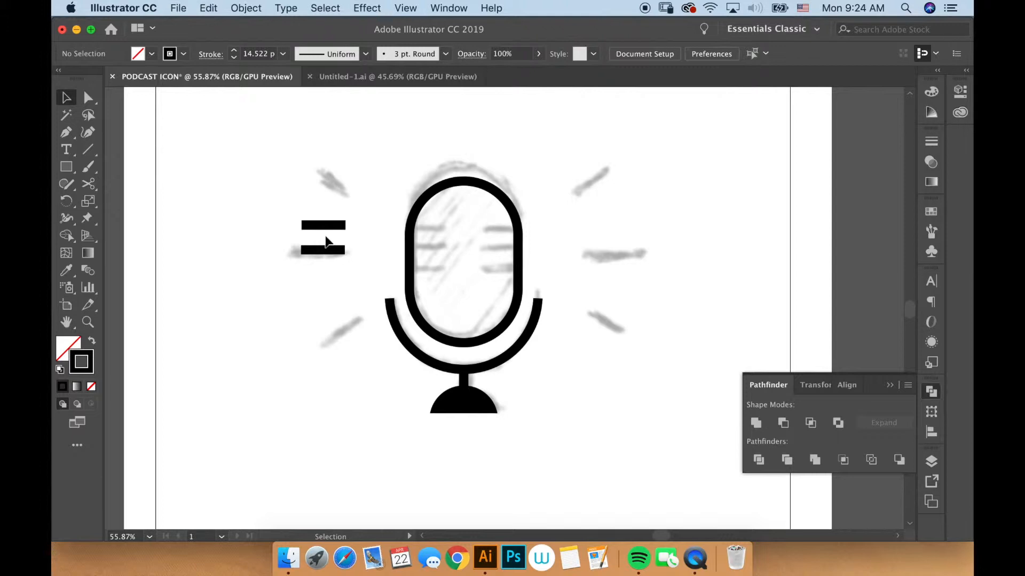
key(super+z)
click(364, 270)
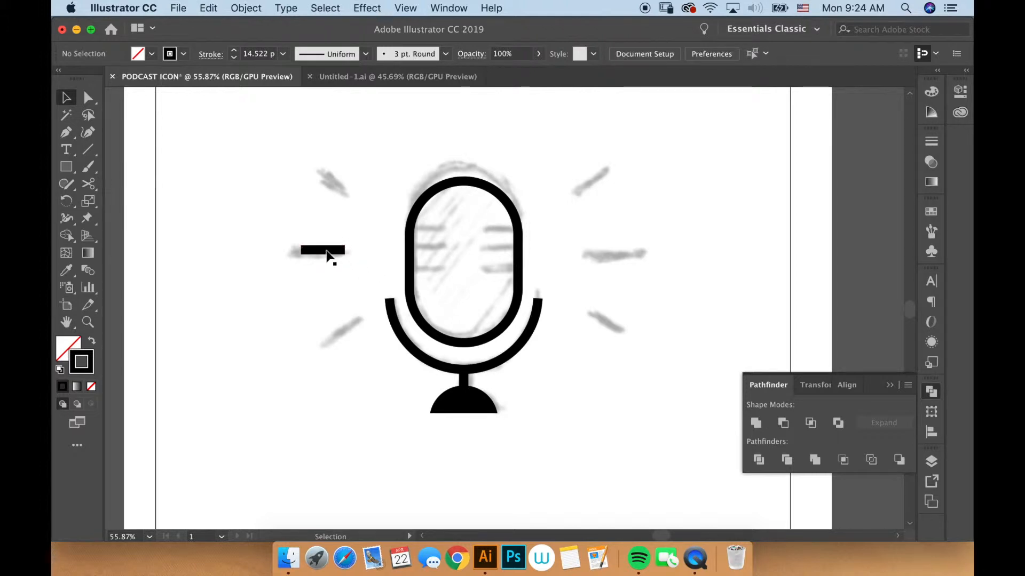
drag(326, 251, 342, 227)
key(super+z)
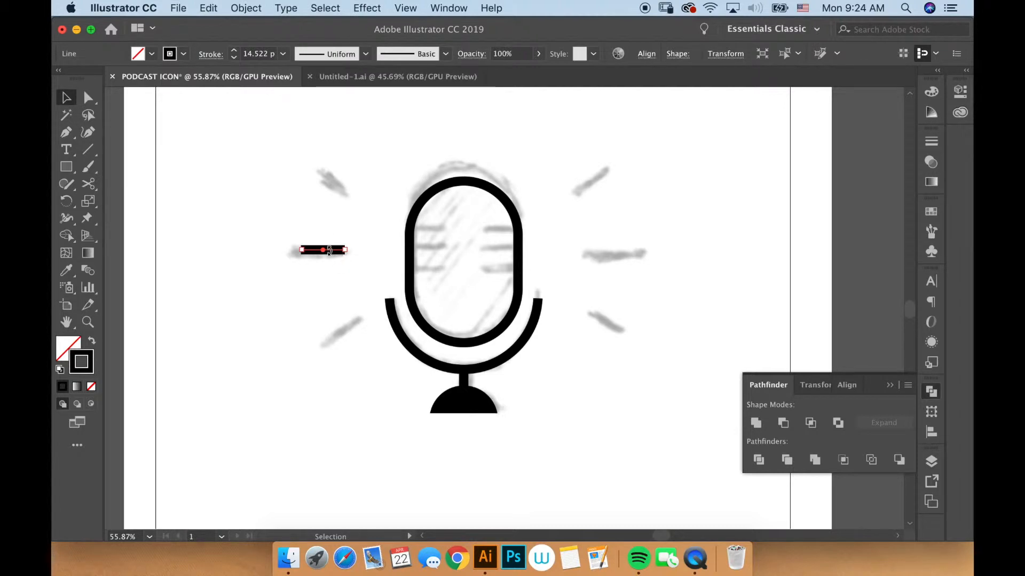
- Move the front copy up onto the sketched upper-left ray and rotate it clockwise to slant toward the microphone
click(368, 258)
drag(339, 256, 344, 189)
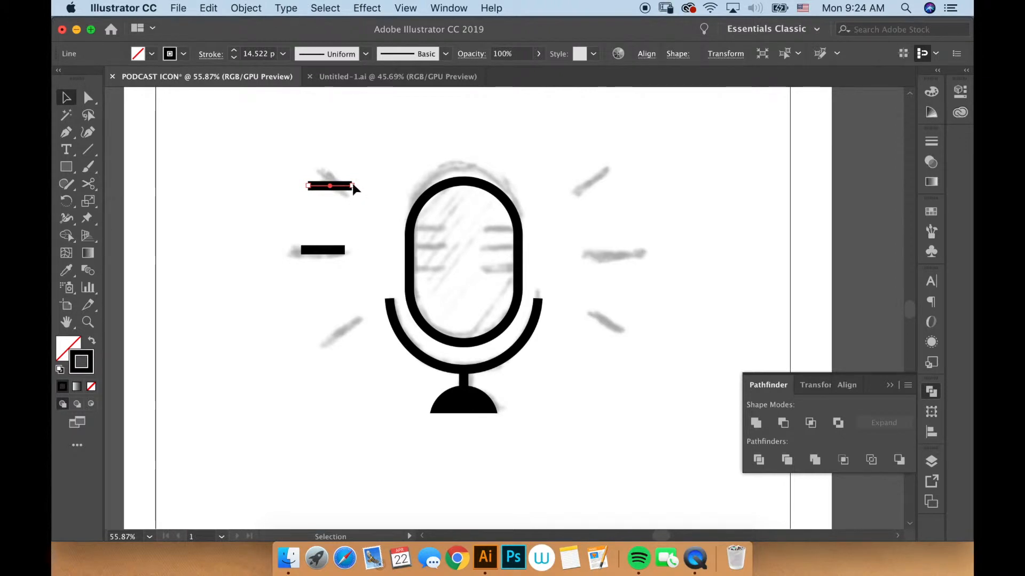
drag(353, 188, 357, 189)
key(super+z)
drag(339, 186, 341, 191)
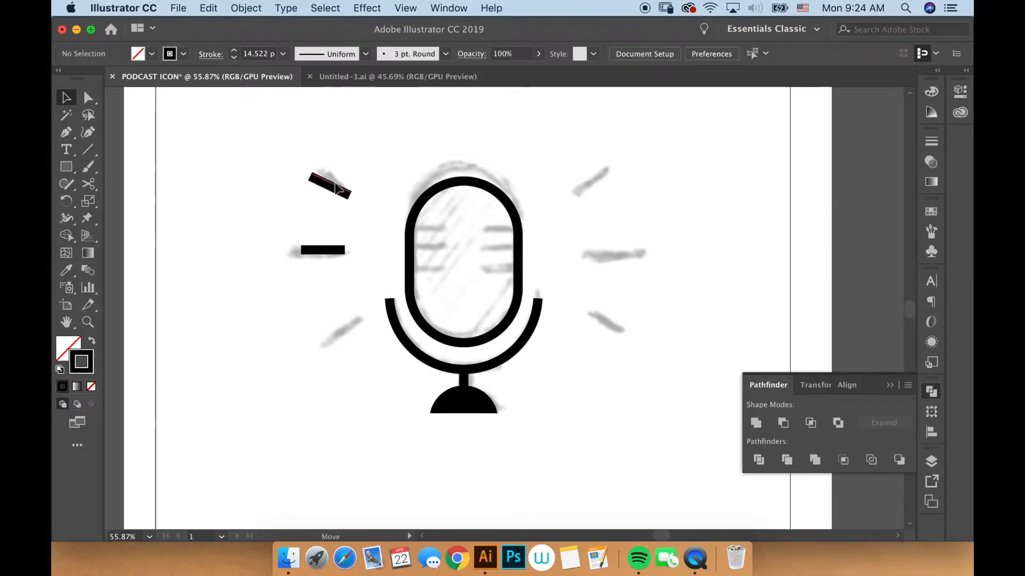
- Fine-tune the angle and position of the upper-left ray line so it follows the sketched stroke
drag(337, 185, 338, 189)
click(420, 190)
scroll(363, 256, up, 1)
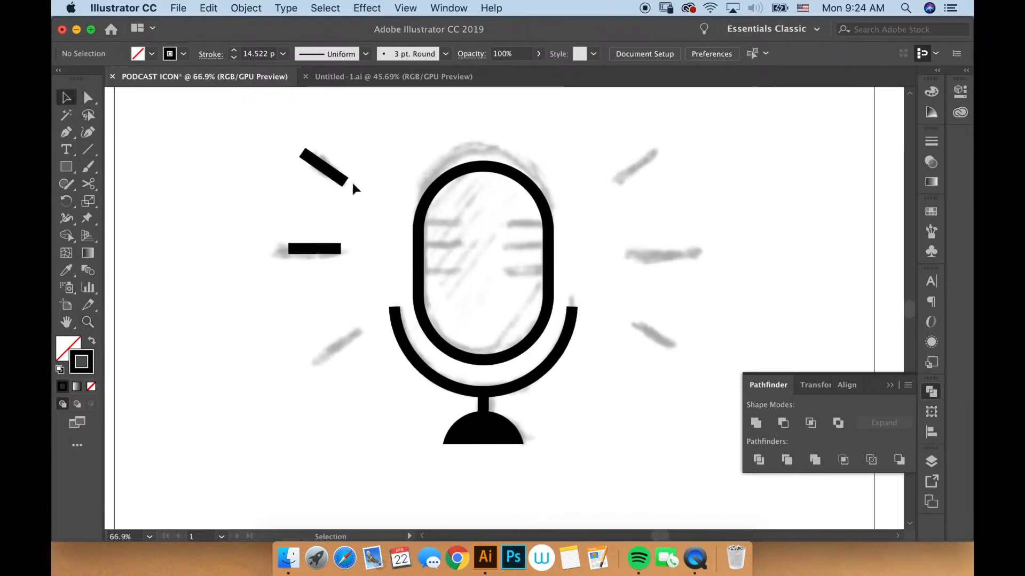
drag(334, 174, 332, 172)
click(384, 179)
click(341, 181)
click(407, 223)
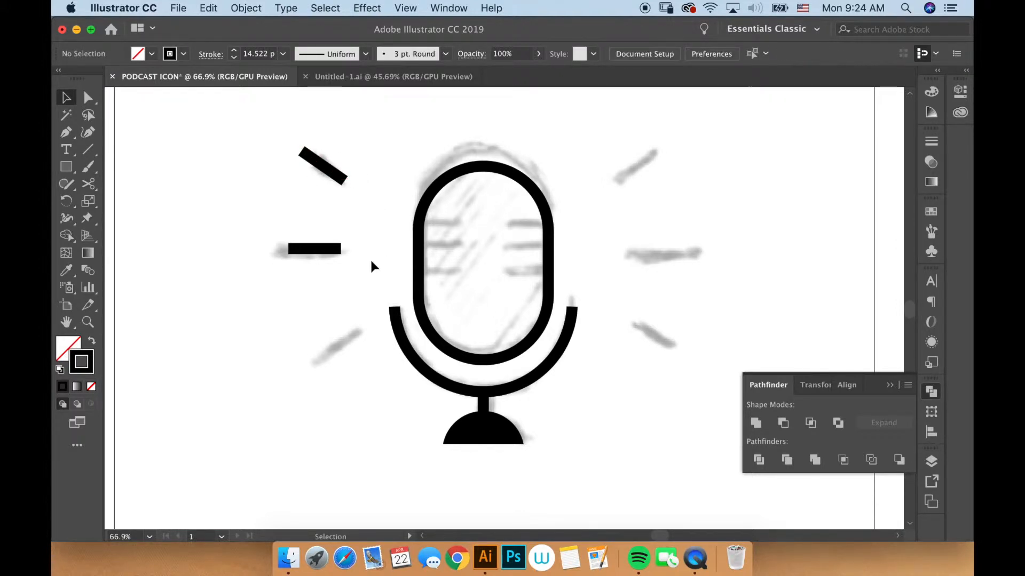
click(335, 171)
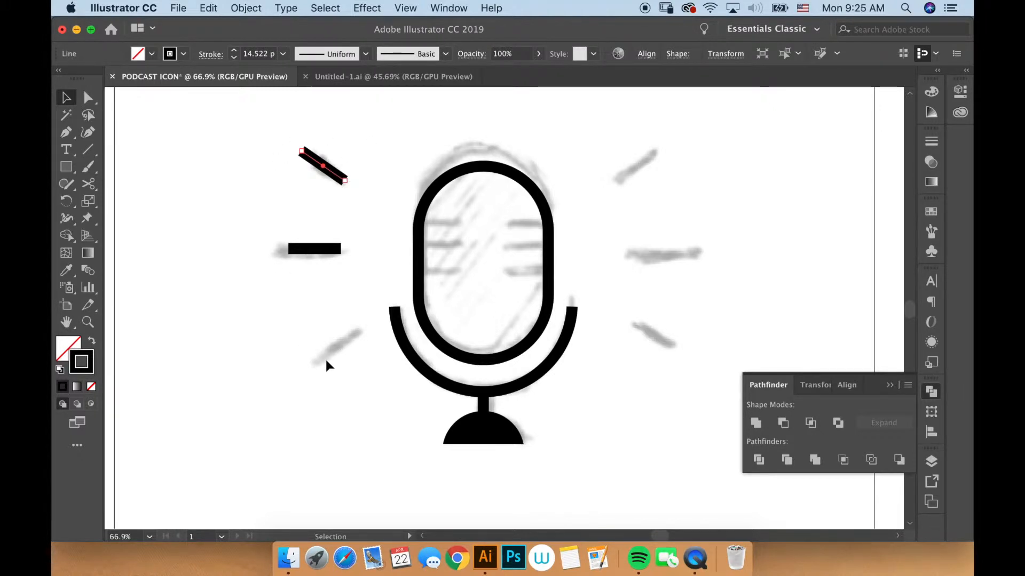
click(371, 287)
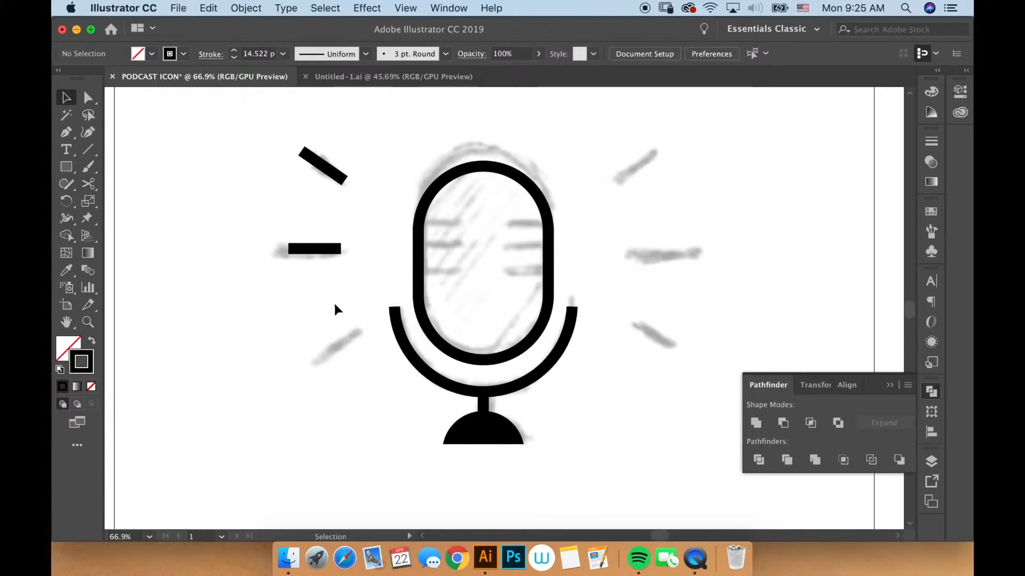
click(329, 252)
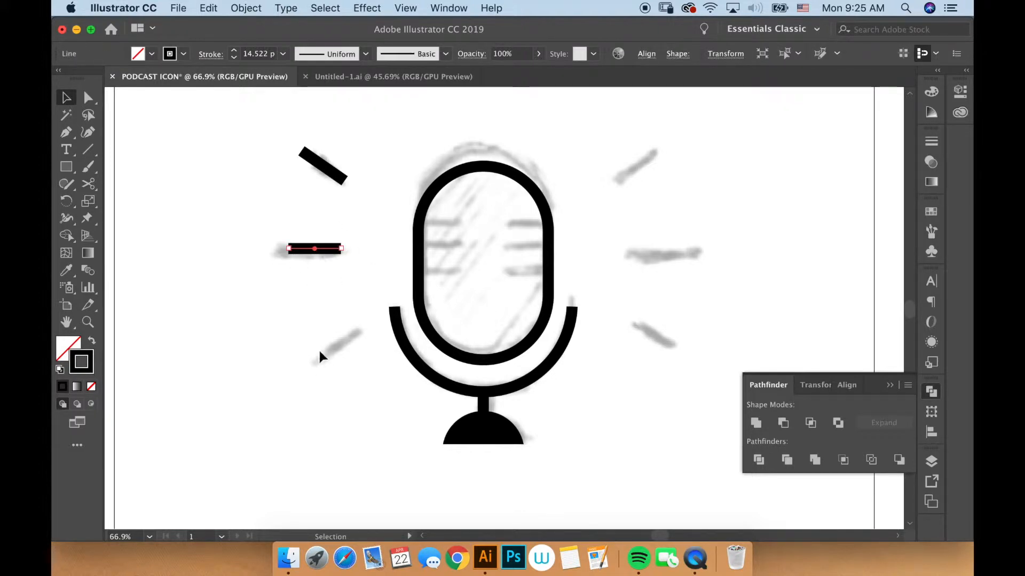
click(369, 240)
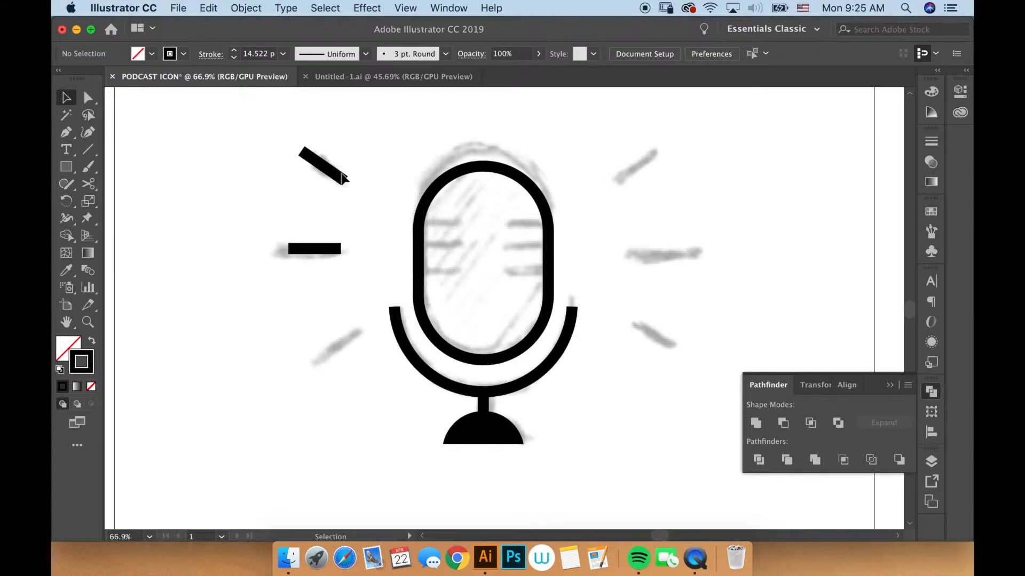
- Reflect a copy of the upper-left ray line across the horizontal axis, with the preview turned on
drag(273, 136, 350, 191)
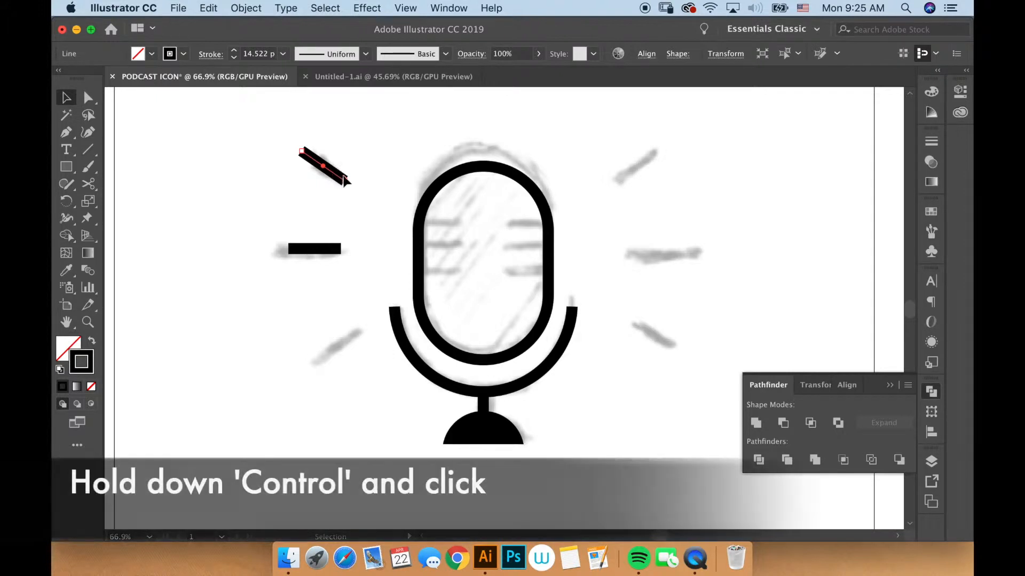
ctrl+click(344, 181)
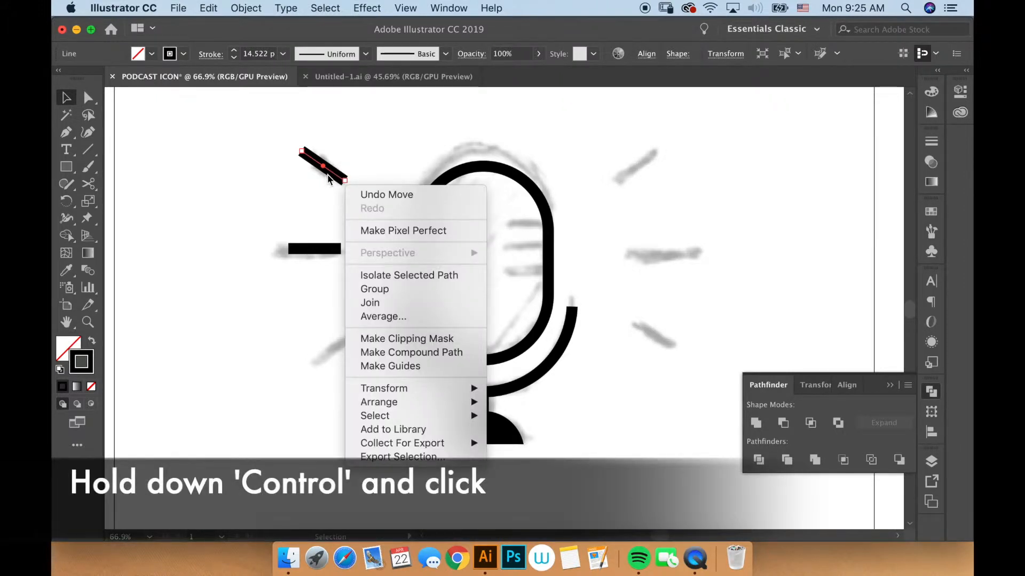
click(373, 143)
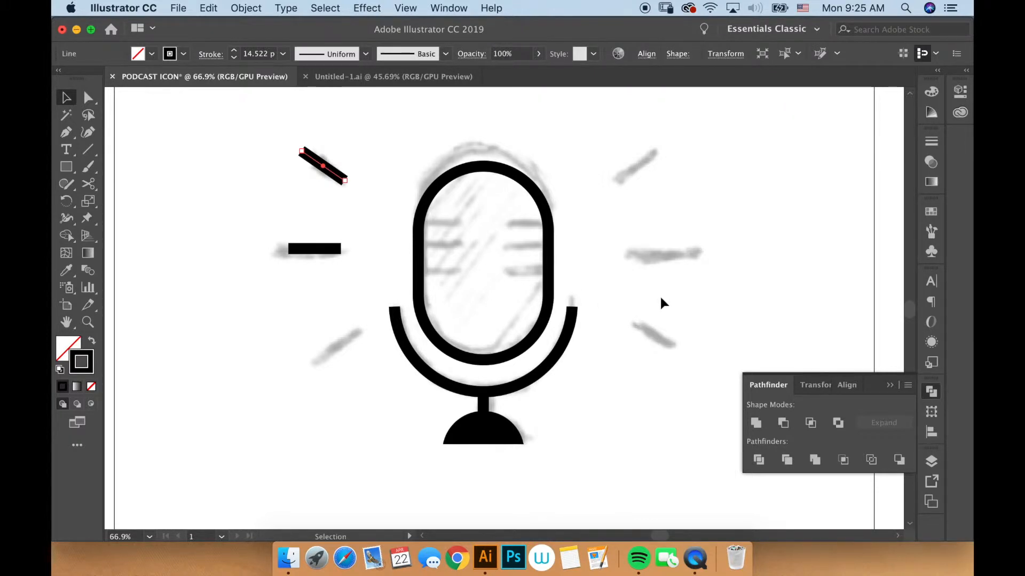
right_click(350, 171)
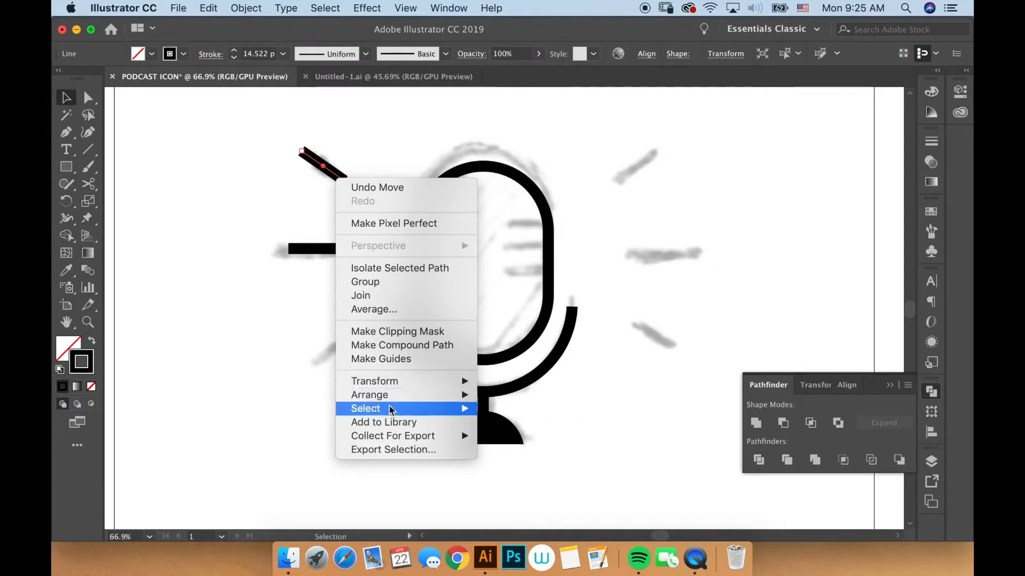
mouse_move(384, 402)
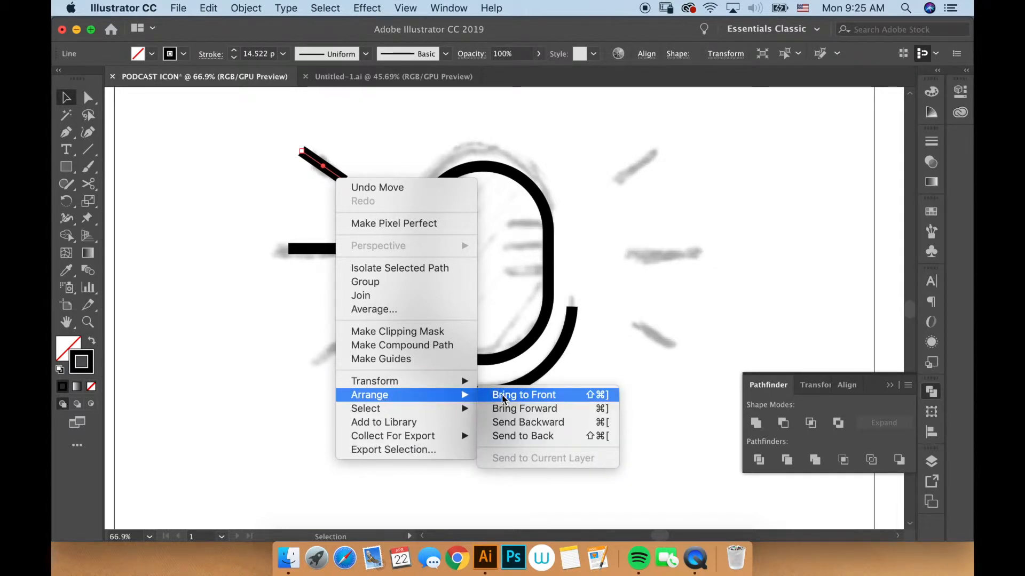
mouse_move(389, 381)
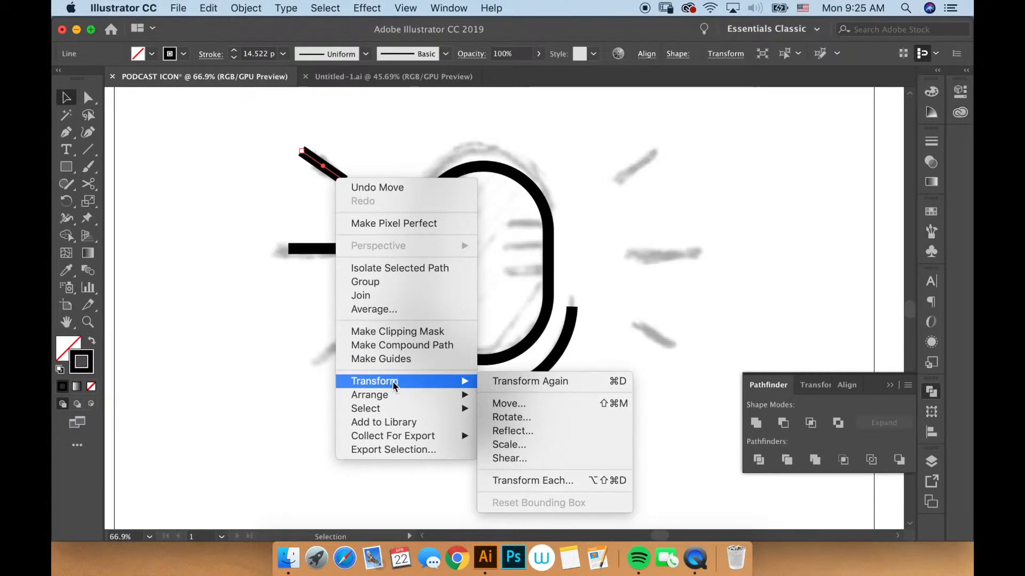
click(530, 431)
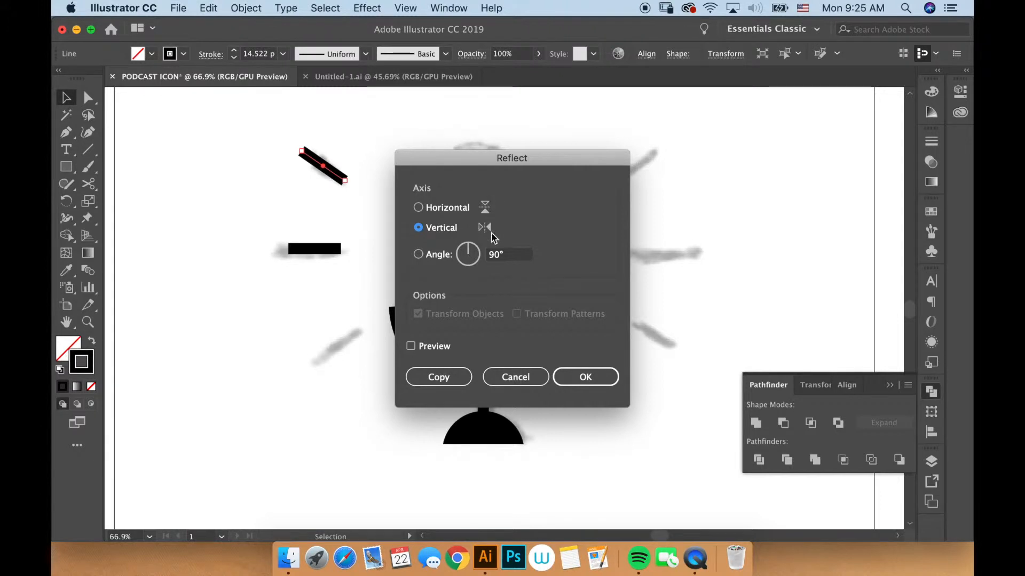
click(430, 208)
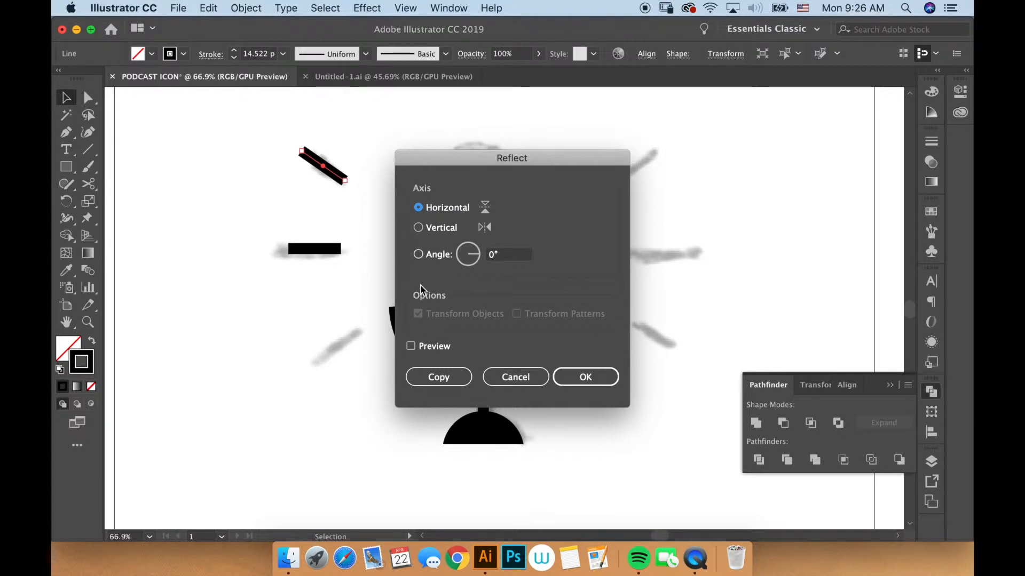
click(411, 346)
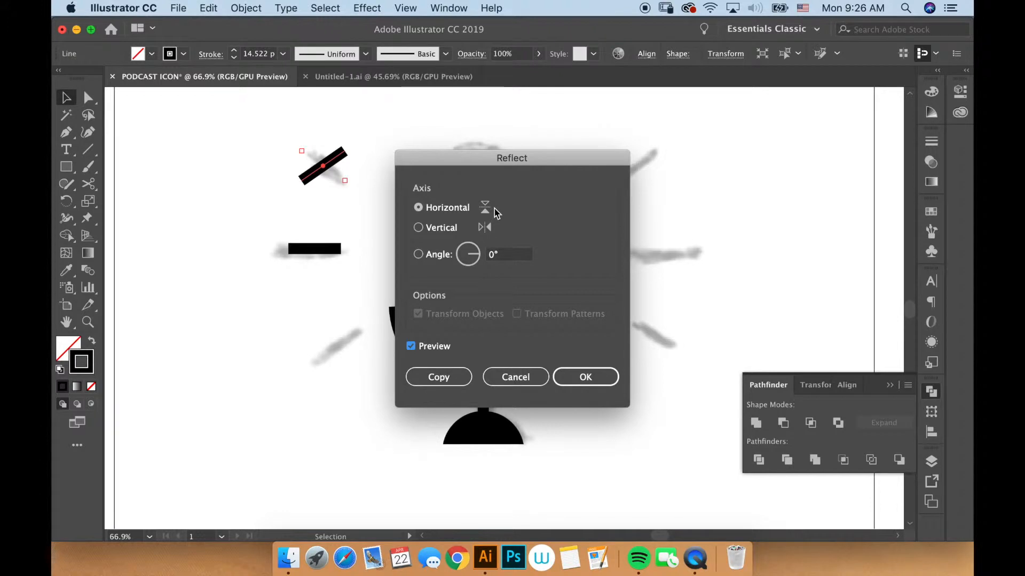
click(436, 374)
click(335, 338)
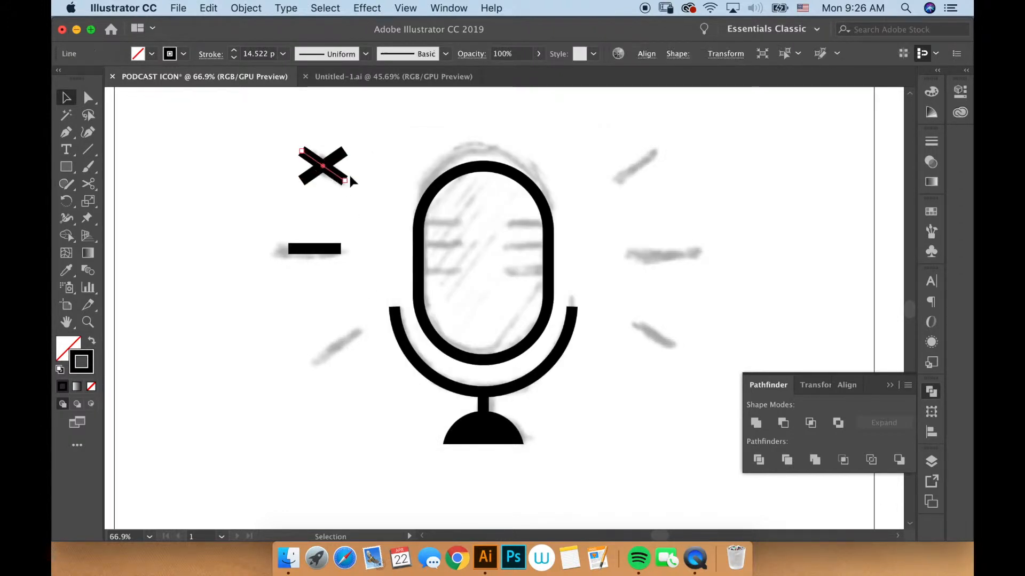
- Try moving the reflected copy down toward the sketched lower-left ray, and undo the moves
click(340, 155)
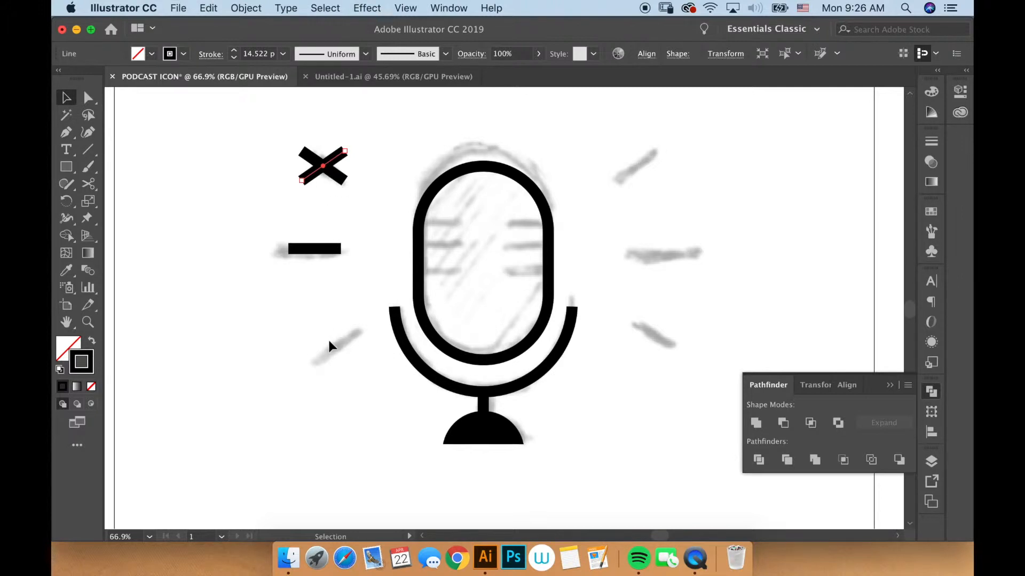
drag(345, 151, 353, 207)
key(super+z)
click(356, 206)
drag(312, 278, 313, 315)
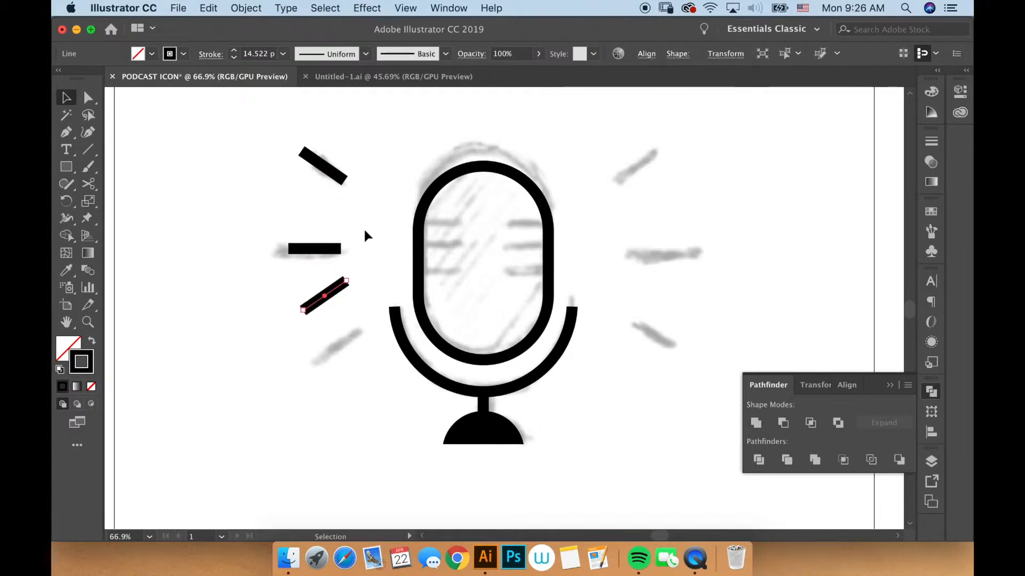
key(super+z)
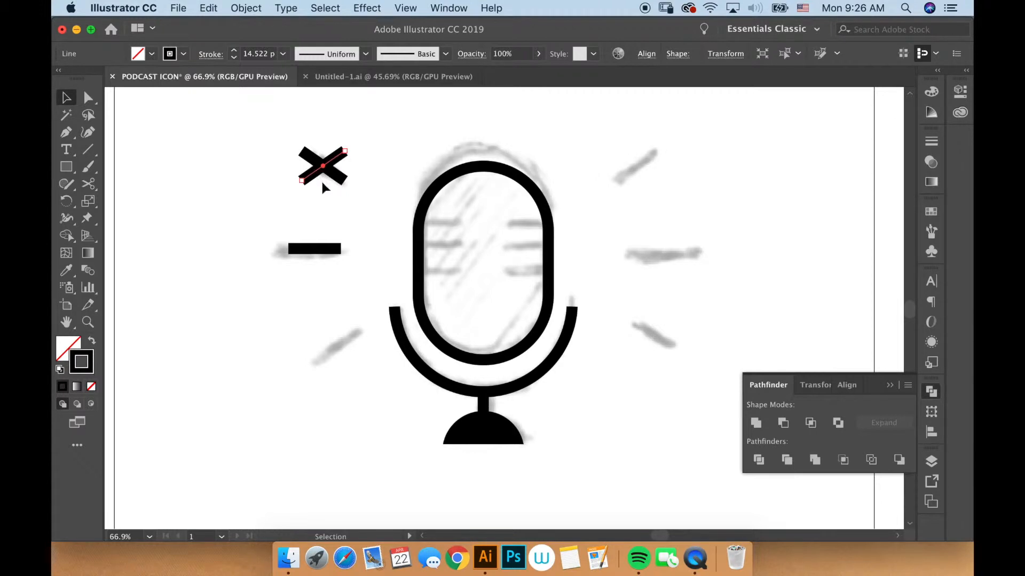
- Move the reflected copy straight down onto the sketched lower-left ray, keeping it vertically in line with the upper ray
click(389, 193)
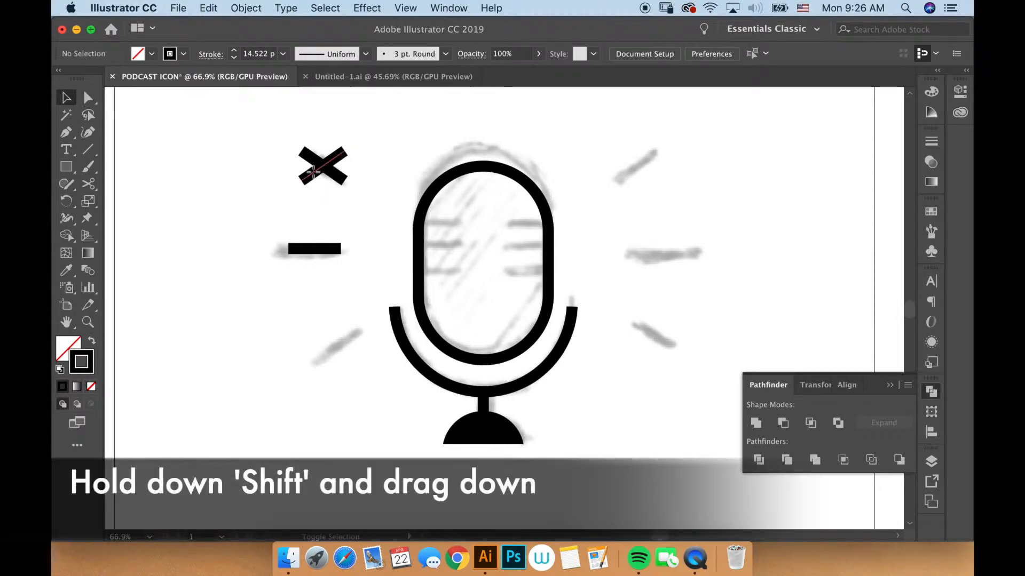
click(314, 171)
drag(315, 172, 320, 182)
click(358, 215)
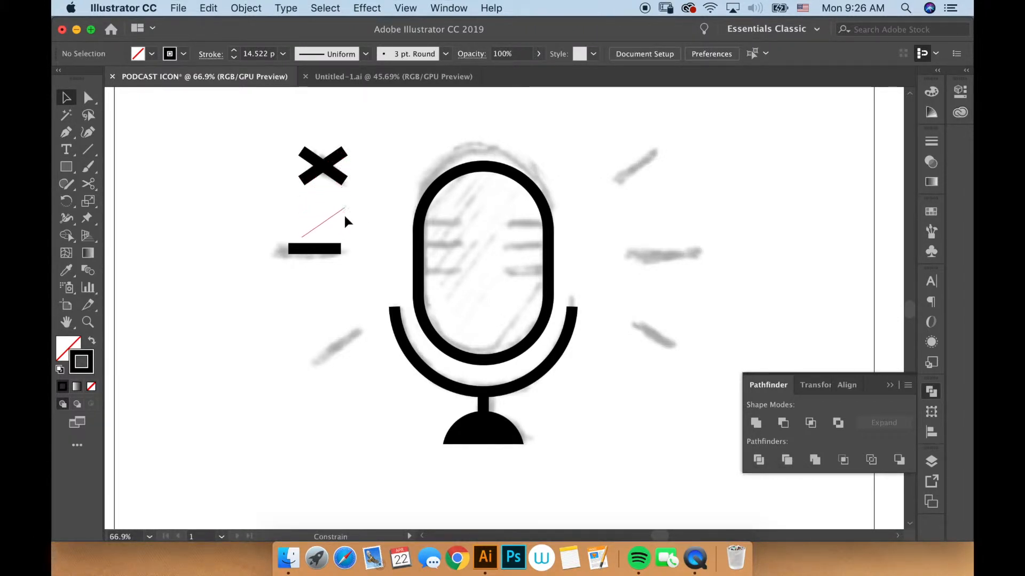
drag(356, 286, 369, 338)
click(369, 363)
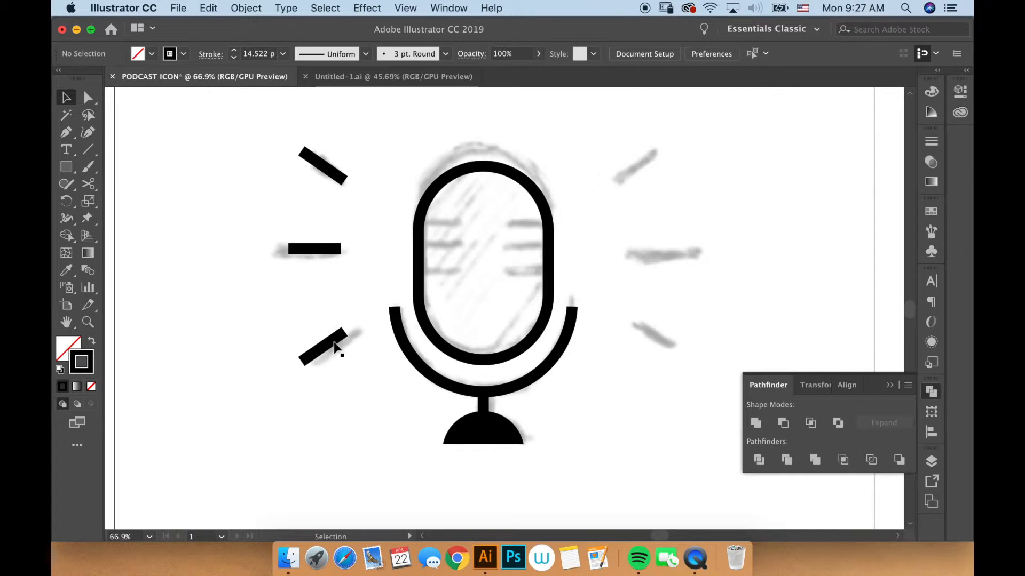
- Nudge the lower-left ray line slightly upward to even out its spacing from the middle ray
mouse_move(354, 357)
mouse_down()
mouse_move(299, 326)
mouse_move(335, 336)
mouse_up()
key(super+z)
click(361, 352)
click(357, 357)
drag(297, 228, 349, 275)
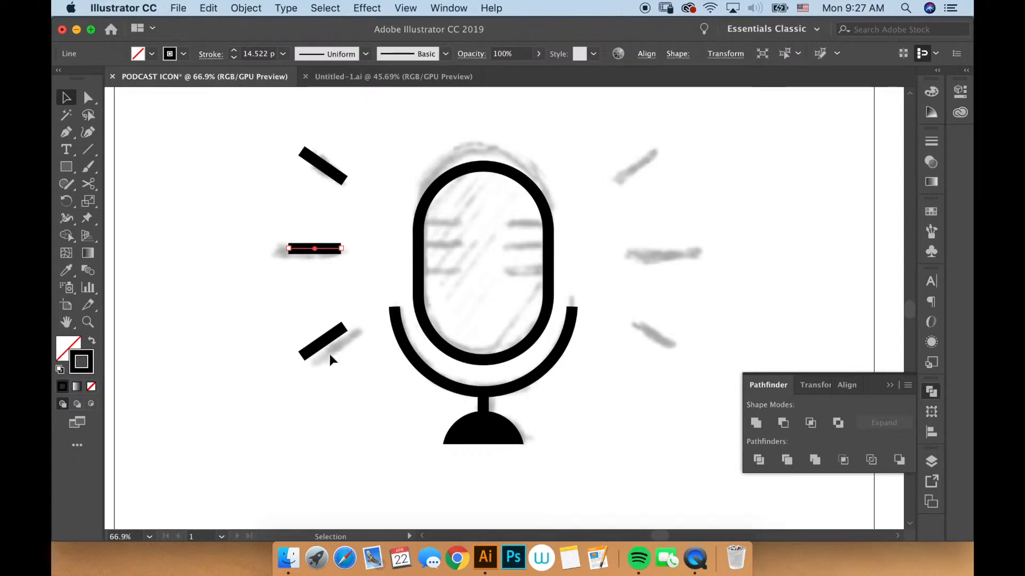
click(238, 258)
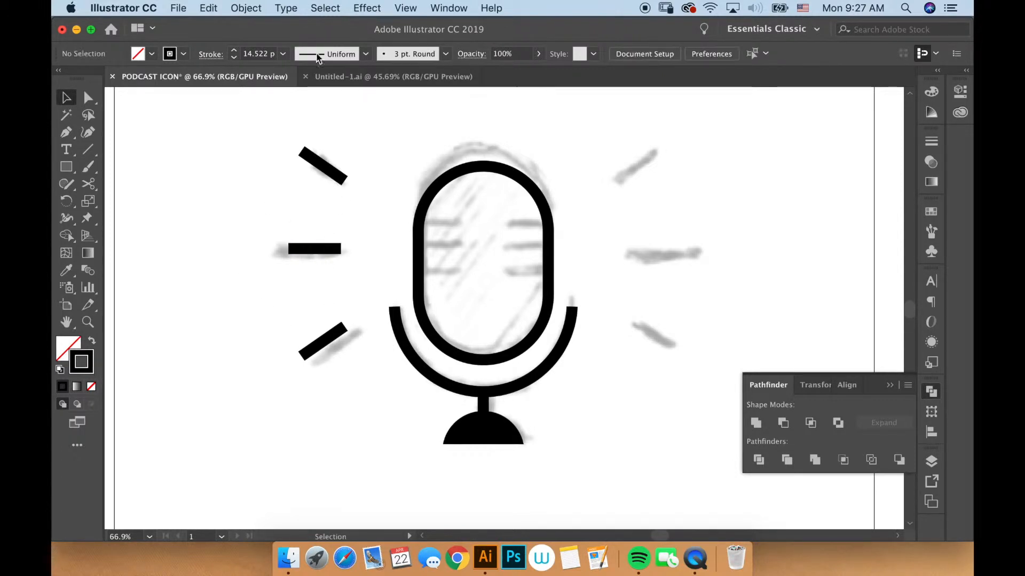
- Group the upper-left and lower-left slanted ray lines, leaving out the middle ray
click(327, 171)
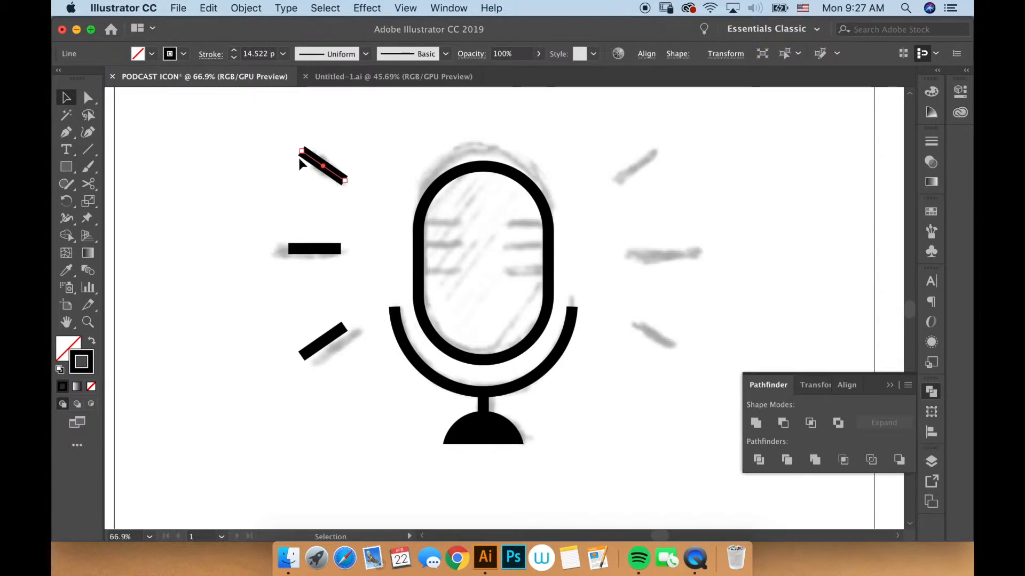
shift+click(331, 344)
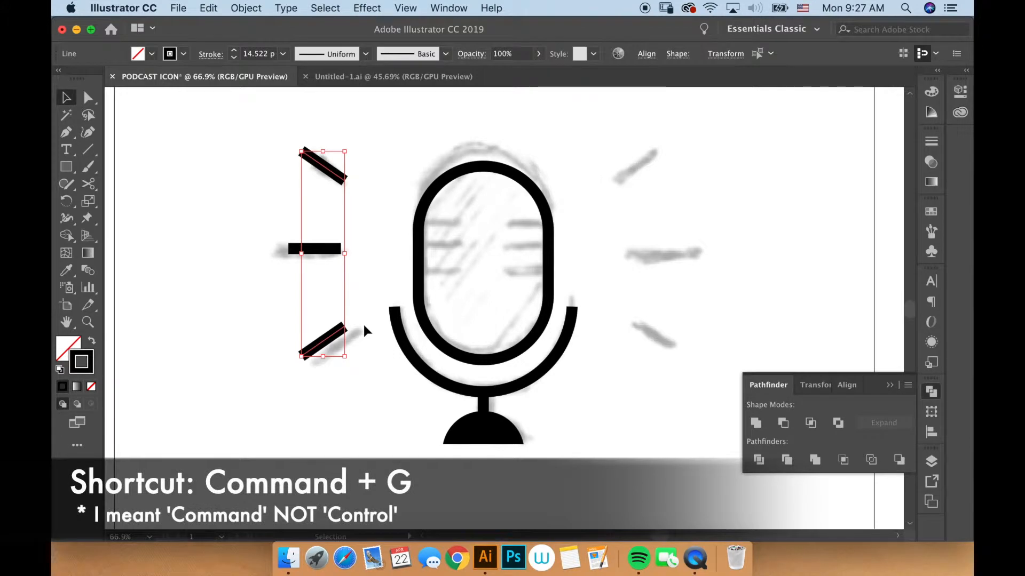
key(super+g)
key(super+z)
right_click(334, 177)
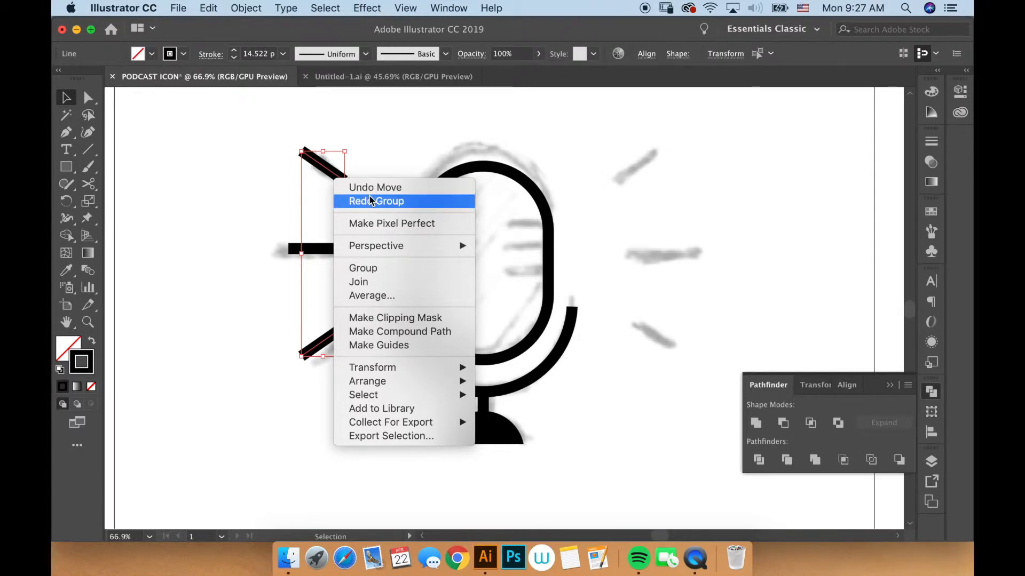
click(439, 267)
click(389, 253)
click(336, 181)
click(352, 178)
click(336, 166)
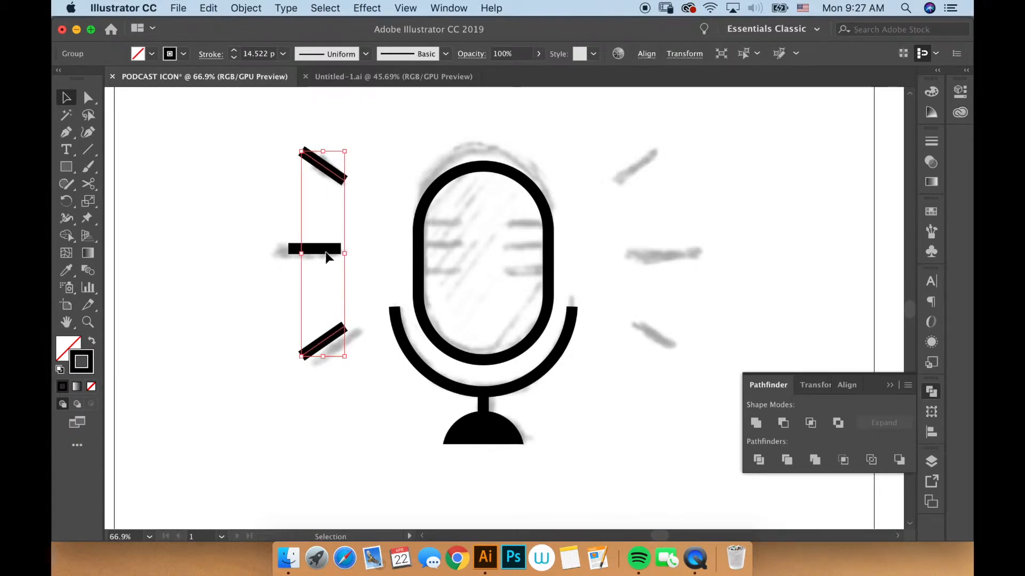
- Vertically align the centers of the slanted-ray group and the horizontal middle ray
click(362, 221)
click(335, 174)
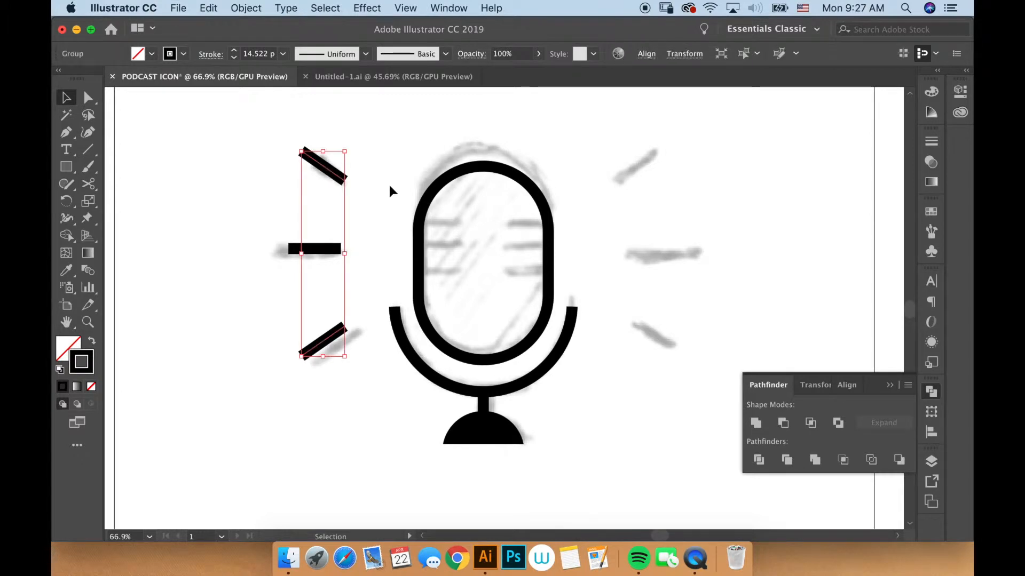
shift+click(322, 254)
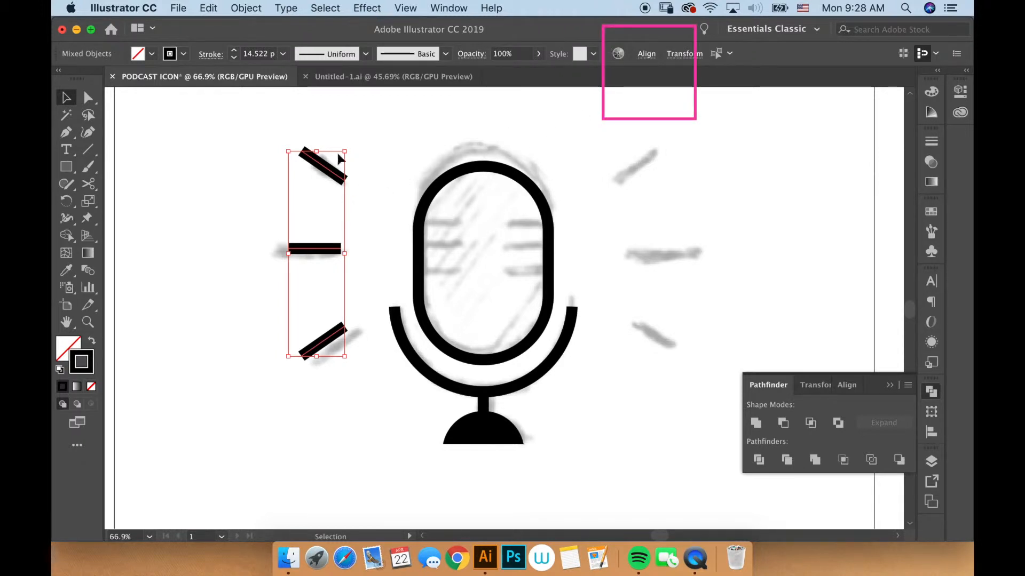
click(647, 54)
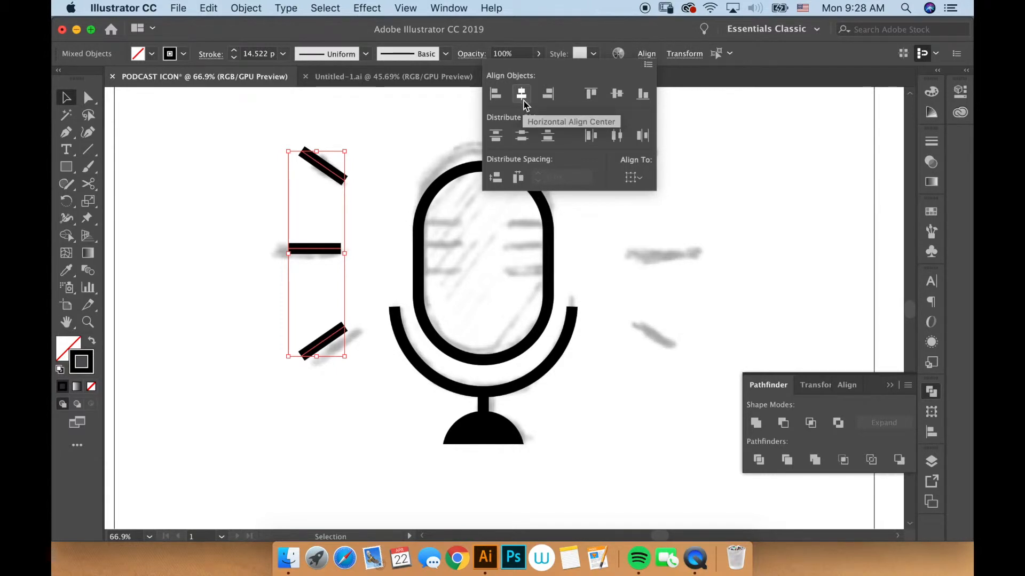
click(618, 98)
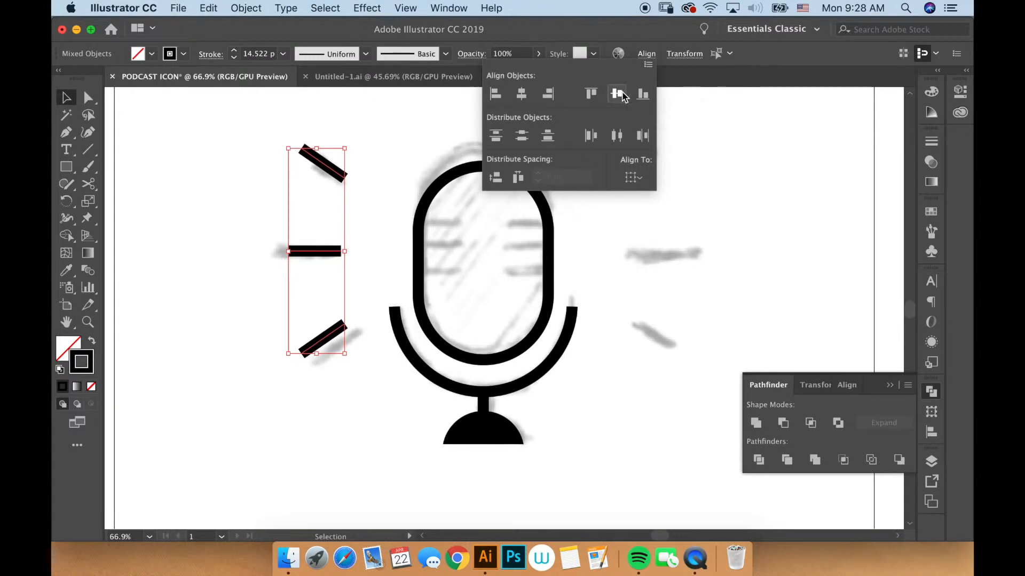
click(351, 242)
click(384, 220)
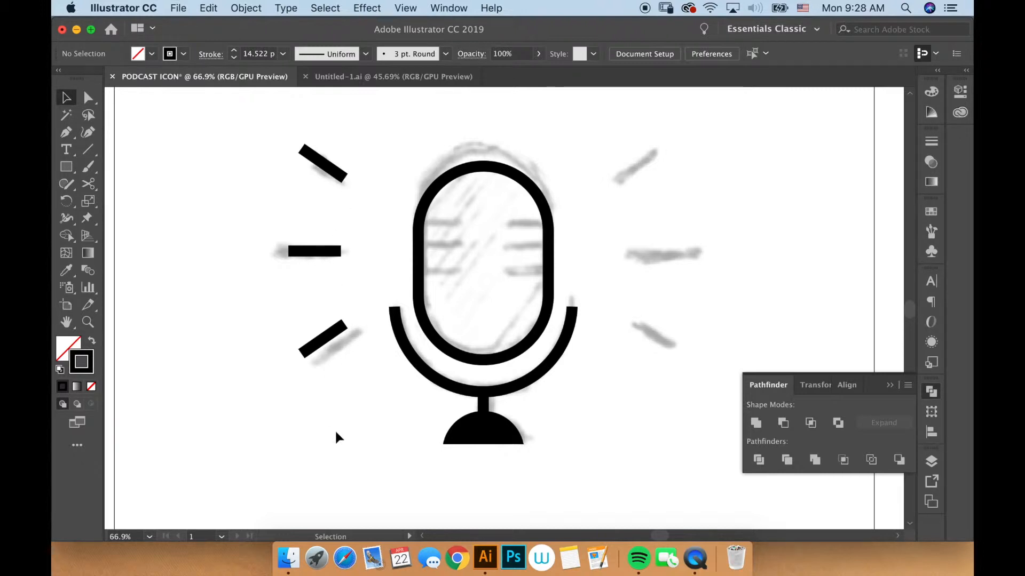
- Group all three left ray lines and shift the group slightly down and toward the microphone
drag(254, 126, 348, 395)
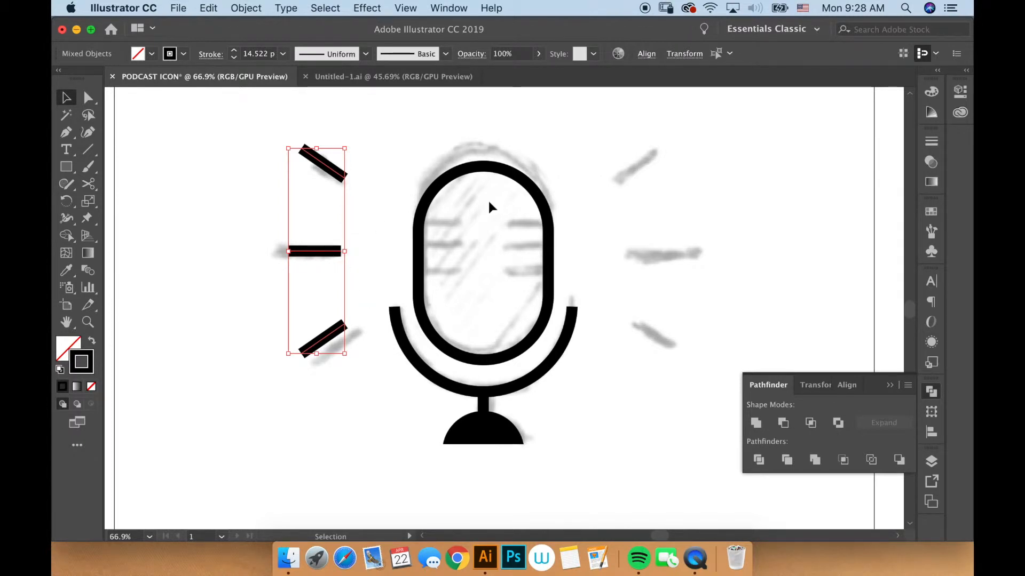
click(392, 231)
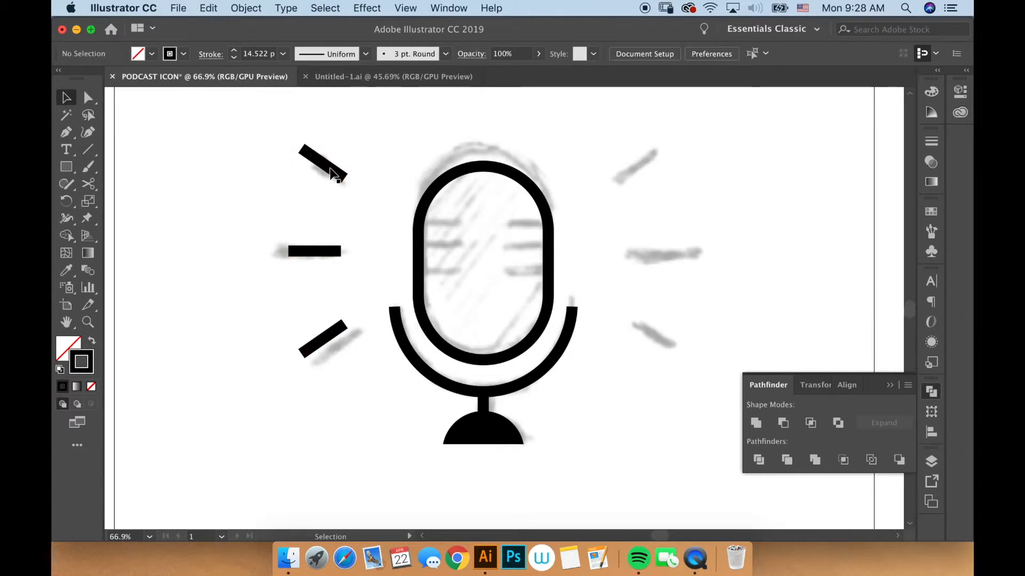
drag(240, 142, 348, 357)
key(super+g)
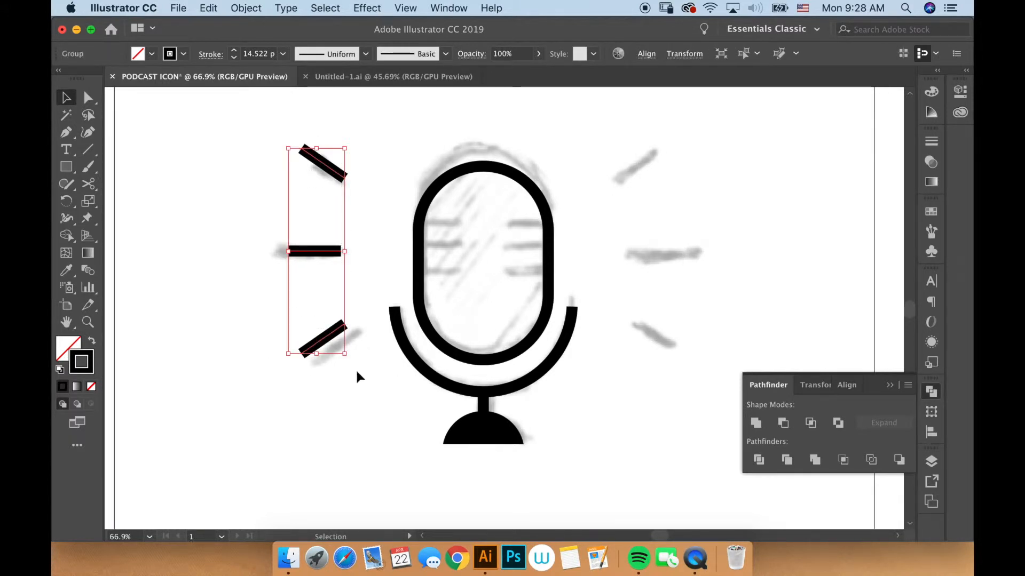
click(389, 236)
drag(334, 251, 341, 258)
click(381, 250)
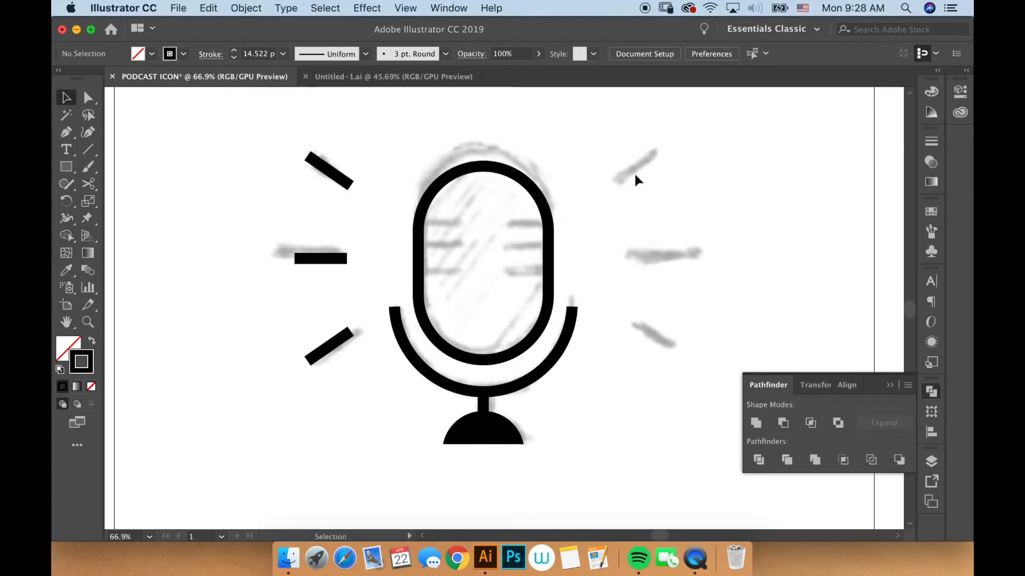
- Reflect a copy of the left ray group across the vertical axis, keeping the original group
click(341, 260)
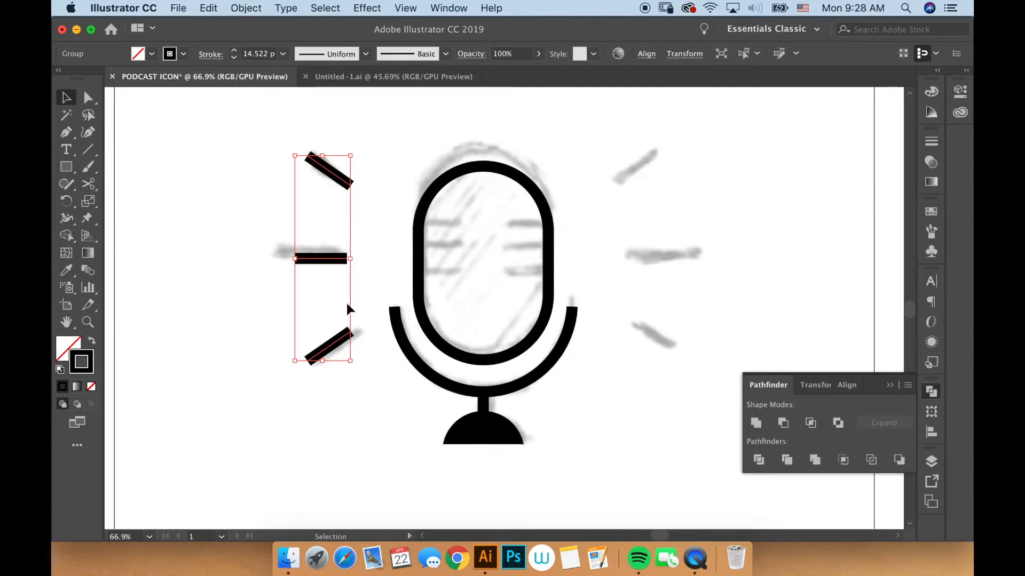
right_click(336, 263)
mouse_move(402, 408)
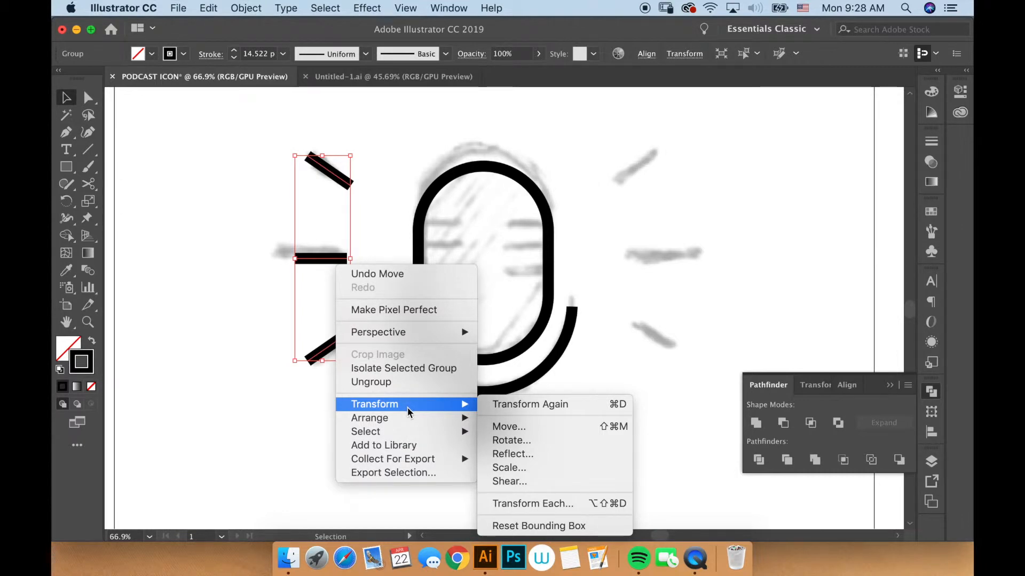
click(565, 455)
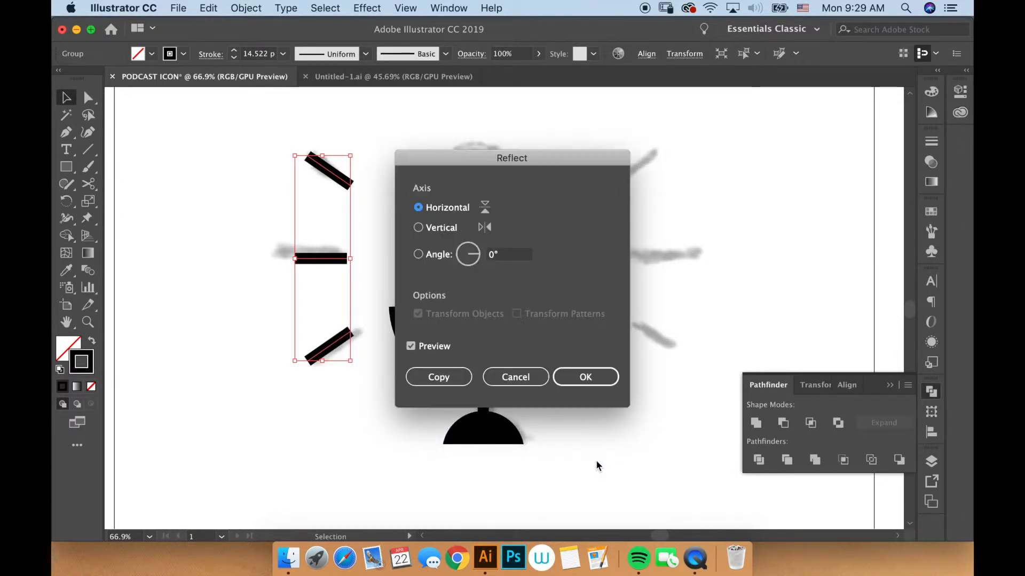
click(442, 230)
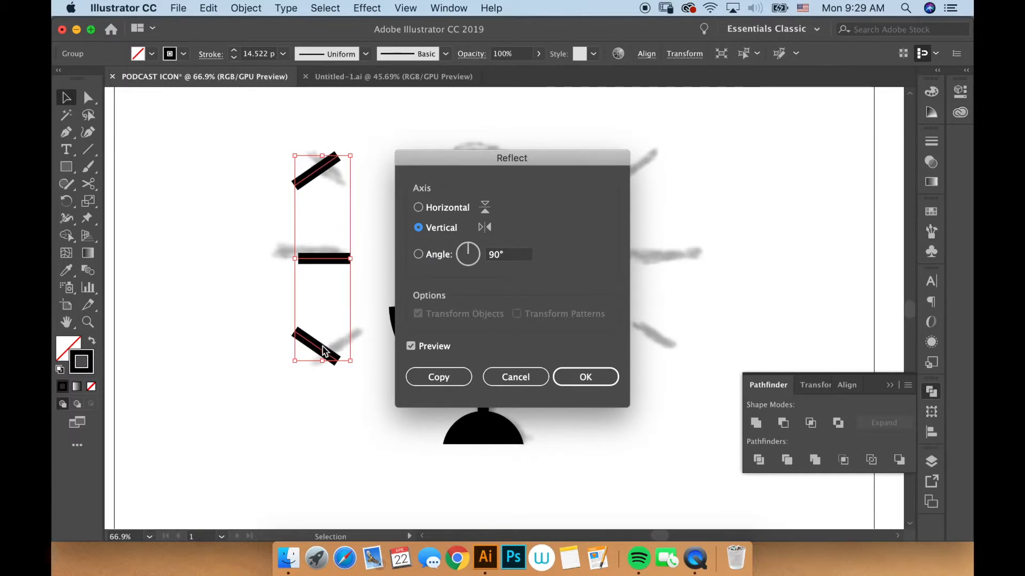
click(433, 378)
click(357, 404)
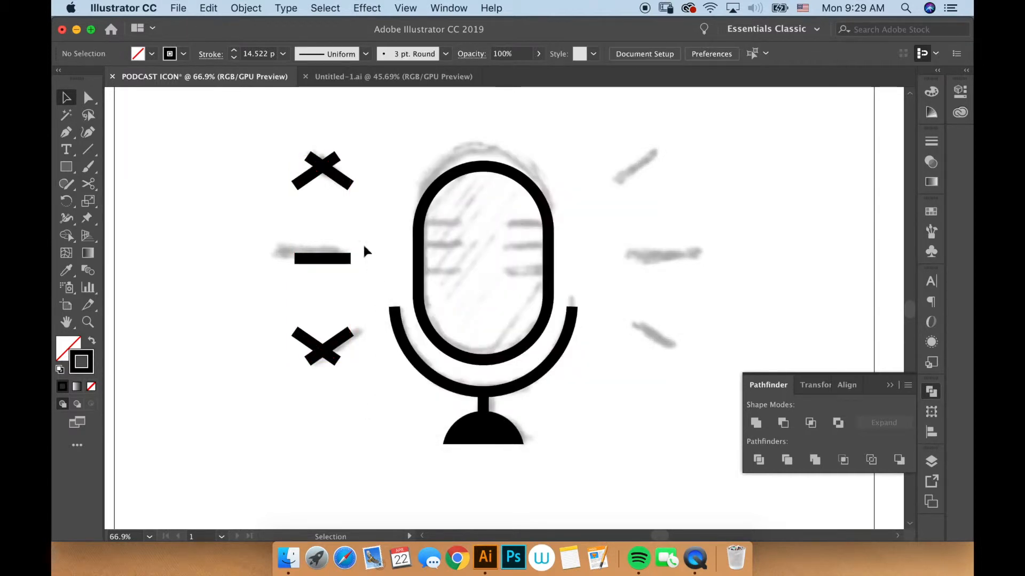
- Move the mirrored ray group straight across to the microphone's right side, level with the left rays and over the sketched ones
click(338, 175)
click(407, 212)
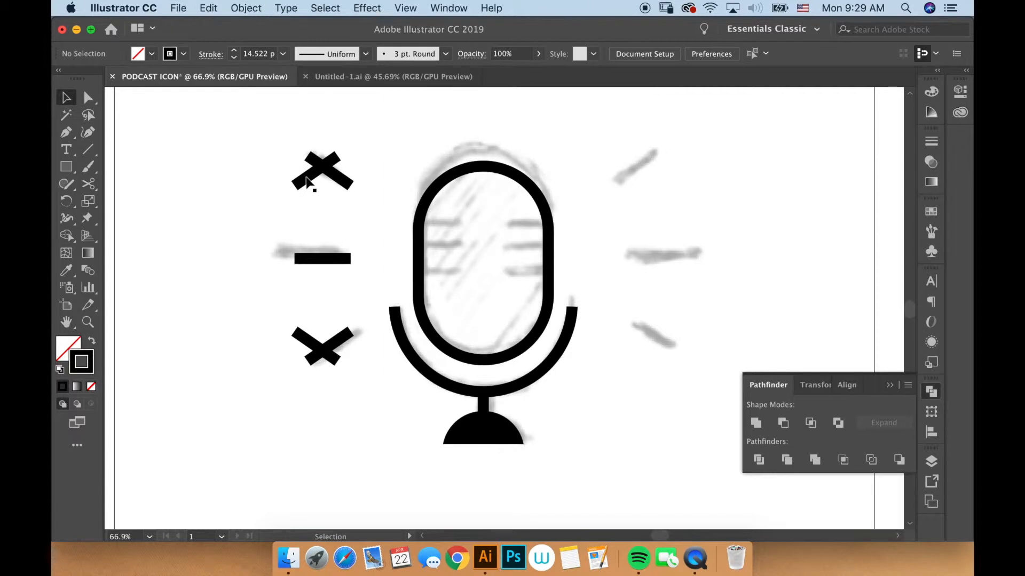
click(303, 183)
click(410, 209)
drag(302, 184, 560, 179)
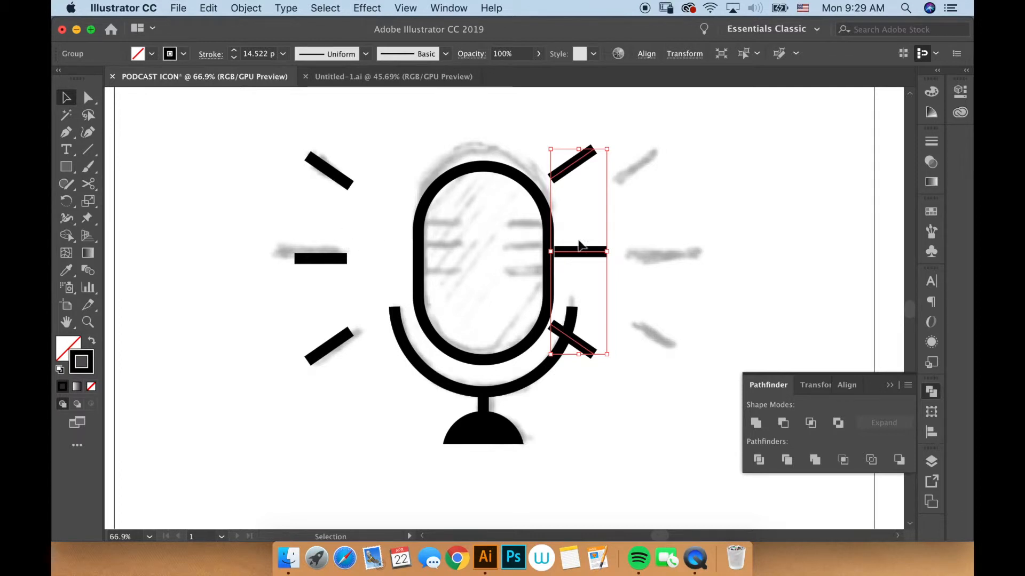
key(super+z)
mouse_move(307, 182)
mouse_down()
mouse_move(485, 188)
mouse_move(490, 197)
mouse_move(467, 197)
mouse_move(477, 202)
mouse_move(463, 195)
mouse_move(638, 218)
mouse_up()
click(792, 265)
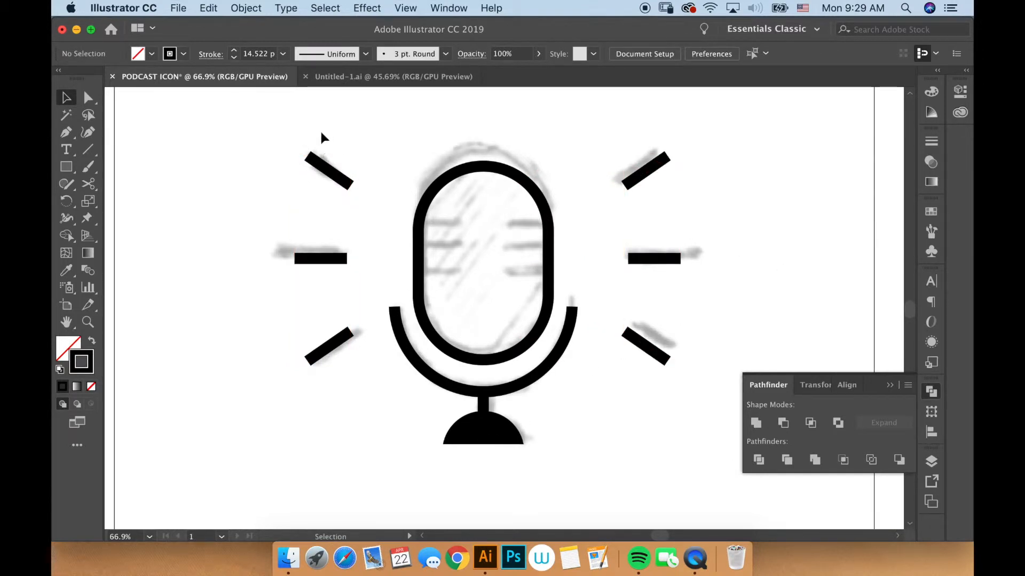
drag(349, 372, 266, 118)
mouse_move(614, 143)
mouse_down()
mouse_move(674, 262)
mouse_move(707, 405)
mouse_up()
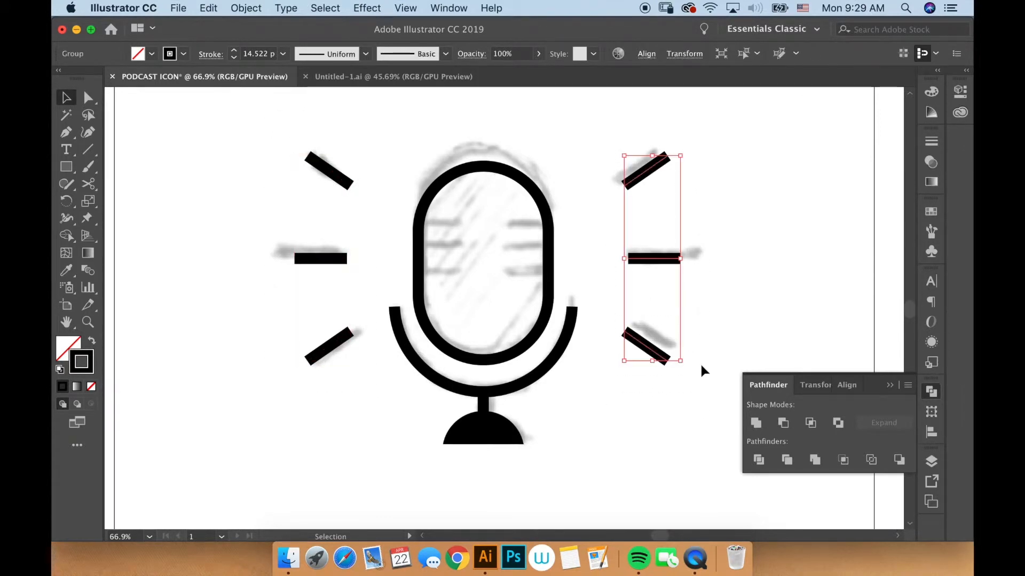
click(729, 270)
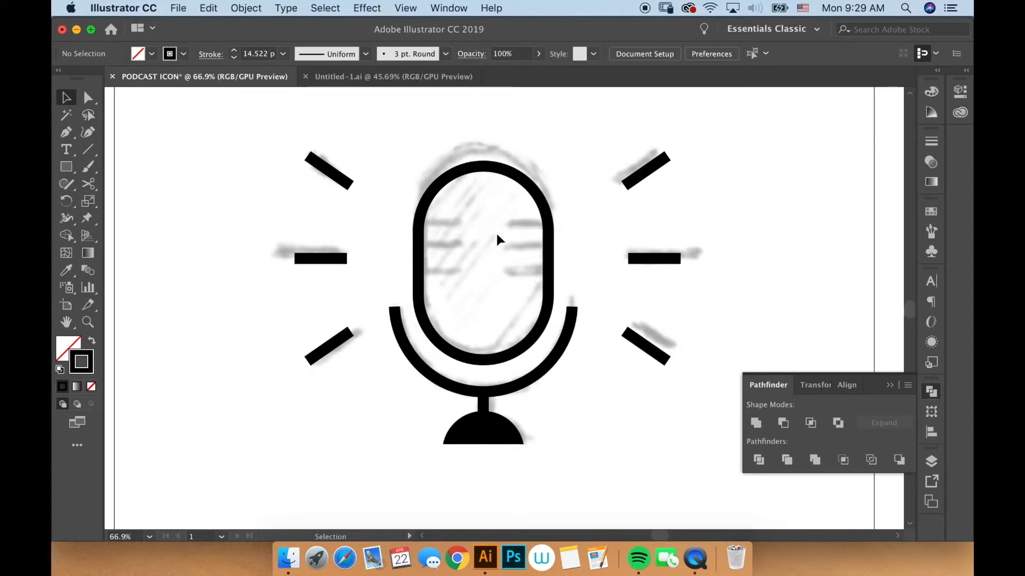
click(88, 150)
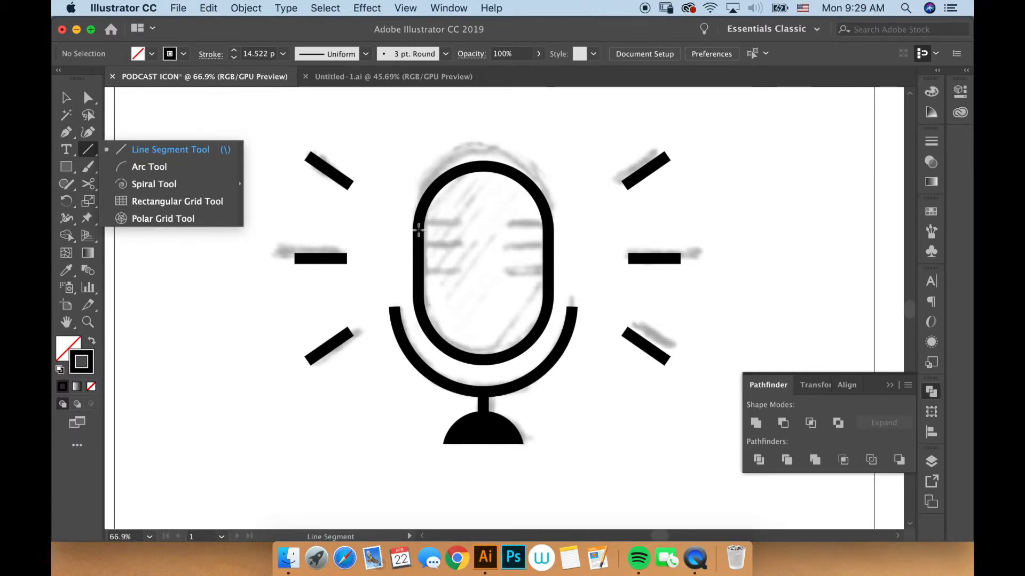
drag(421, 229, 458, 228)
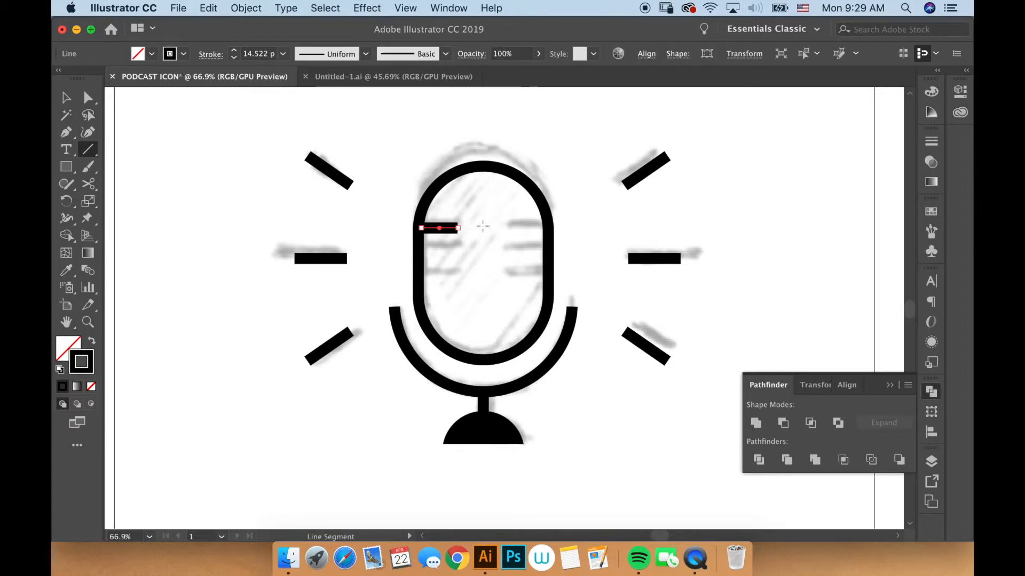
key(v)
click(527, 249)
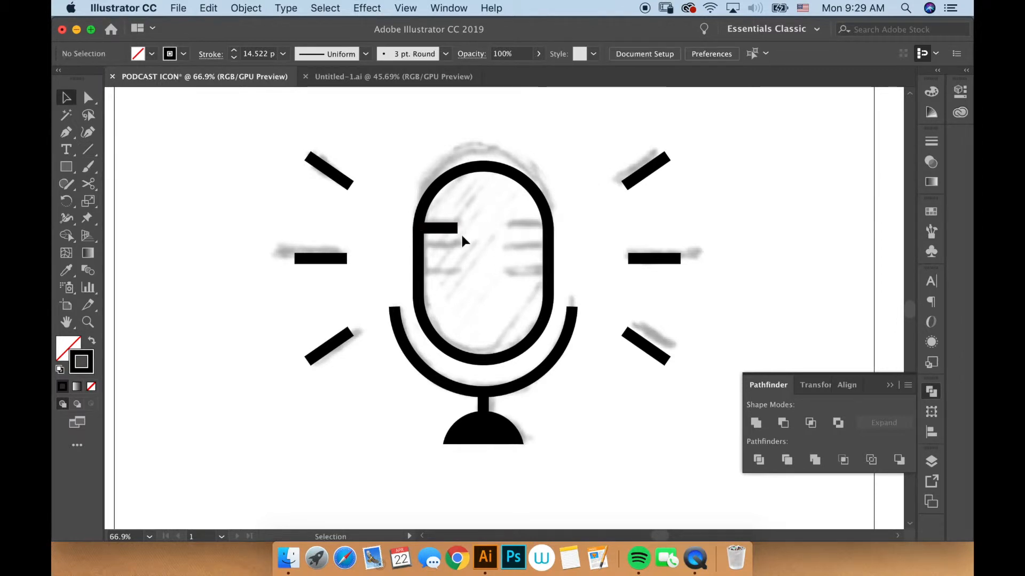
drag(444, 233, 444, 237)
click(442, 259)
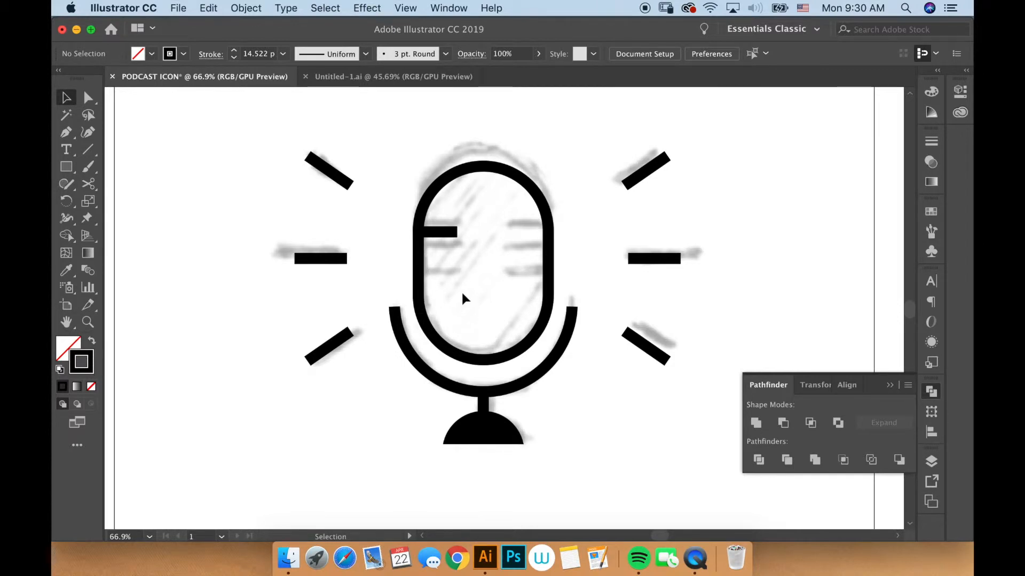
click(446, 233)
key(Delete)
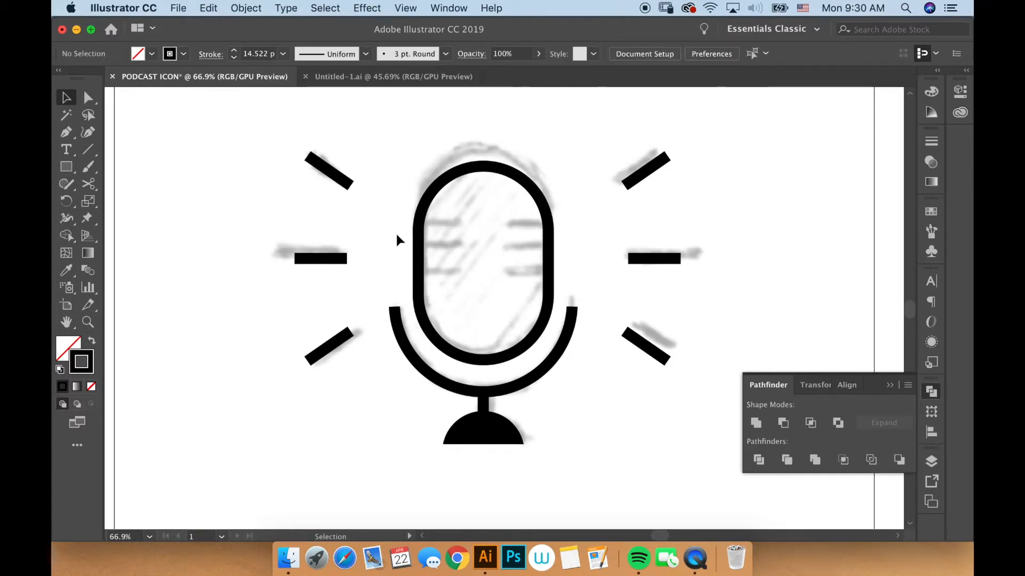
- Draw a short horizontal line segment inward from the microphone capsule's left edge, near the top sketched grille mark
click(88, 149)
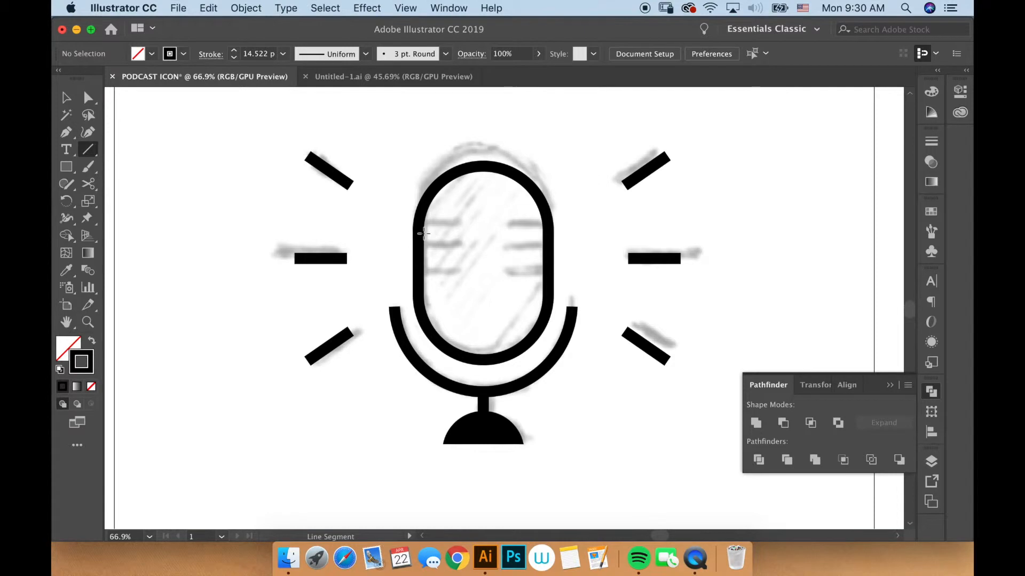
drag(420, 231, 463, 230)
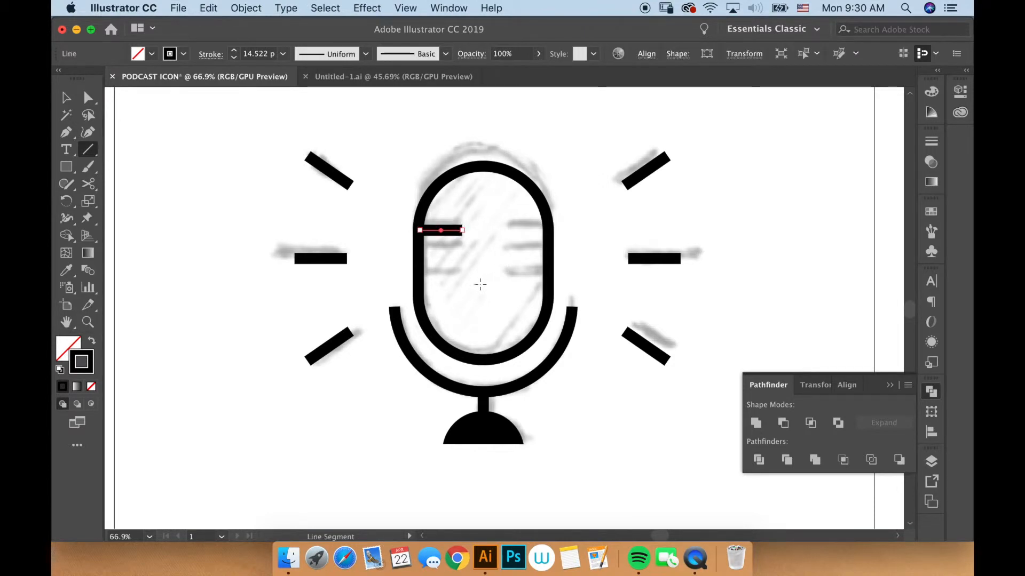
key(v)
click(473, 278)
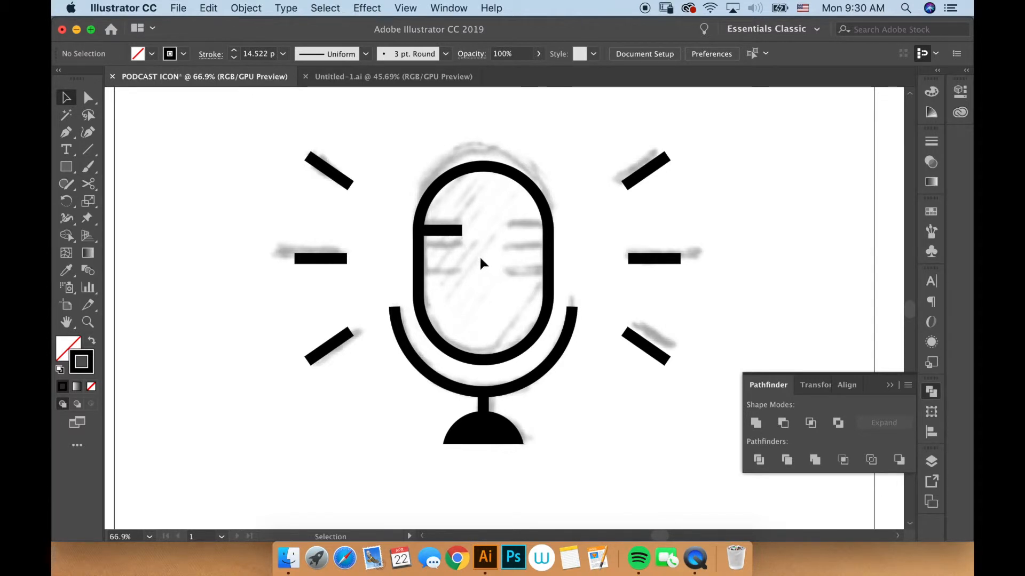
click(447, 231)
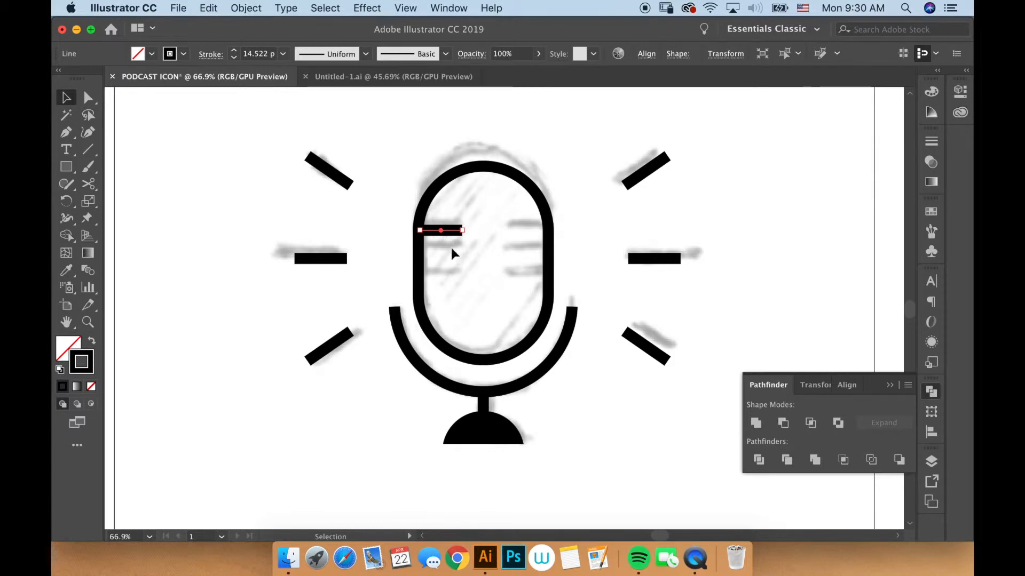
click(485, 264)
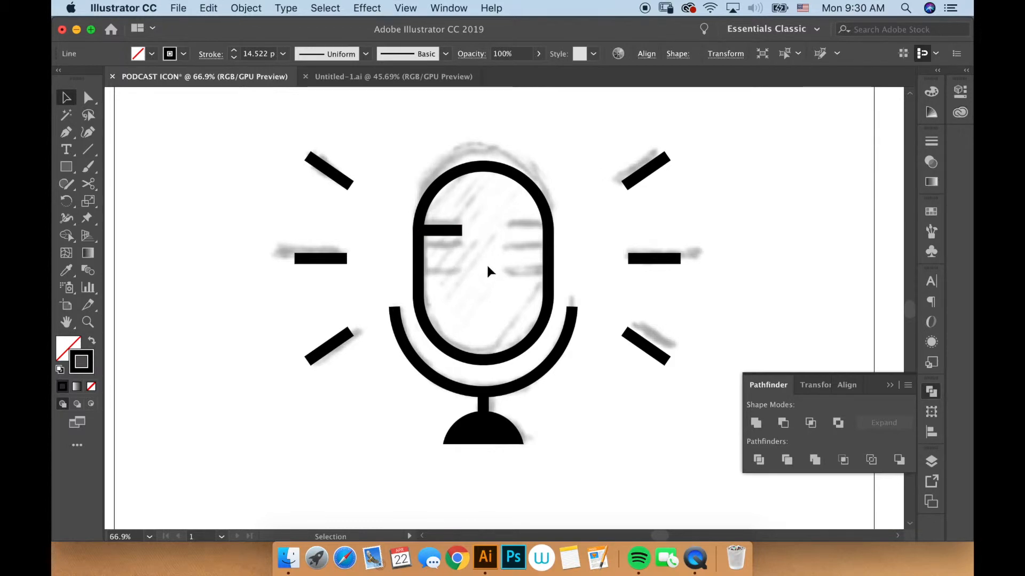
click(454, 232)
drag(463, 233, 454, 261)
key(super+z)
click(491, 251)
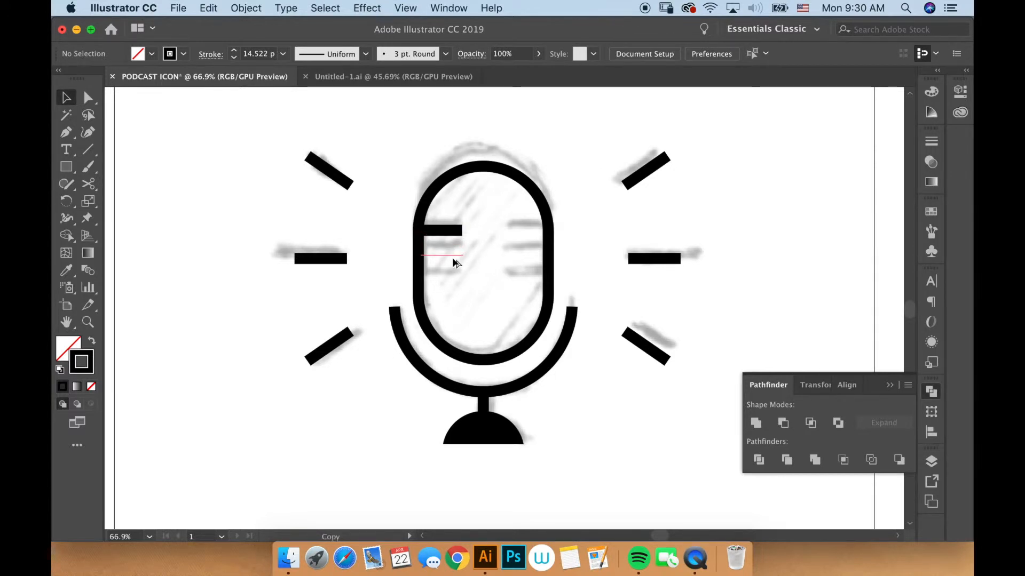
drag(451, 257, 451, 255)
click(456, 268)
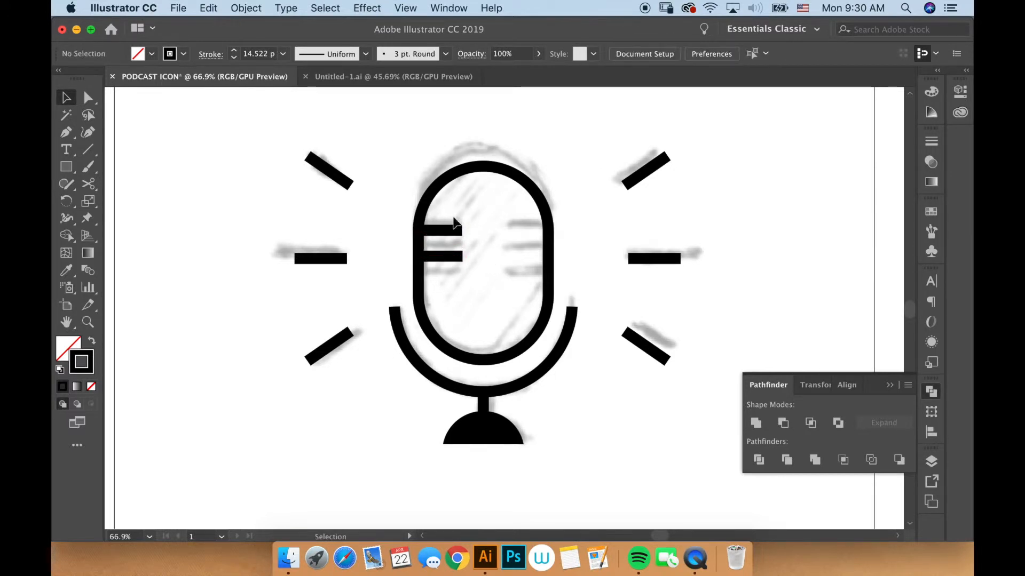
click(460, 258)
key(Delete)
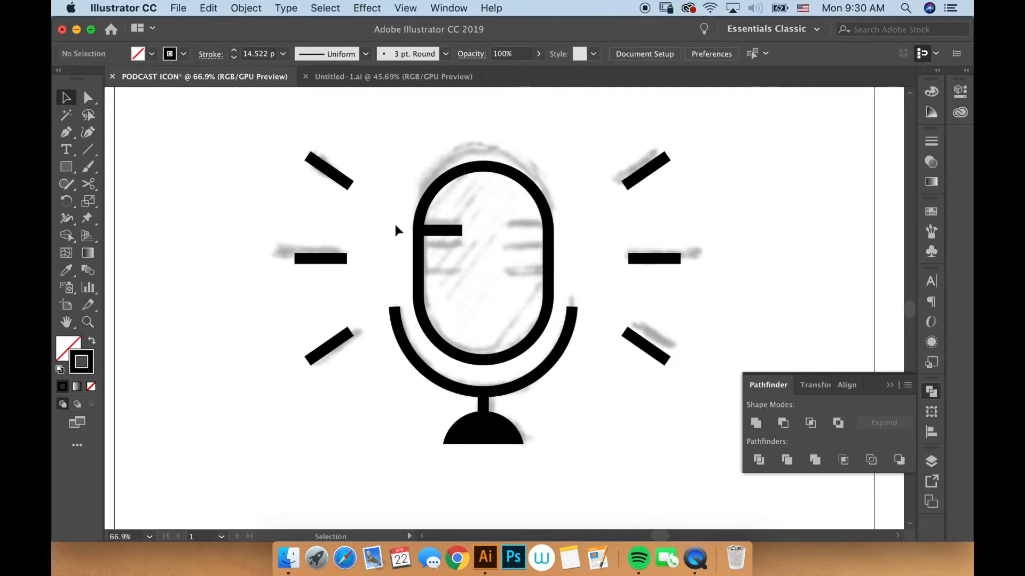
click(460, 232)
drag(462, 231, 475, 279)
key(super+z)
click(473, 249)
key(super+z)
click(466, 235)
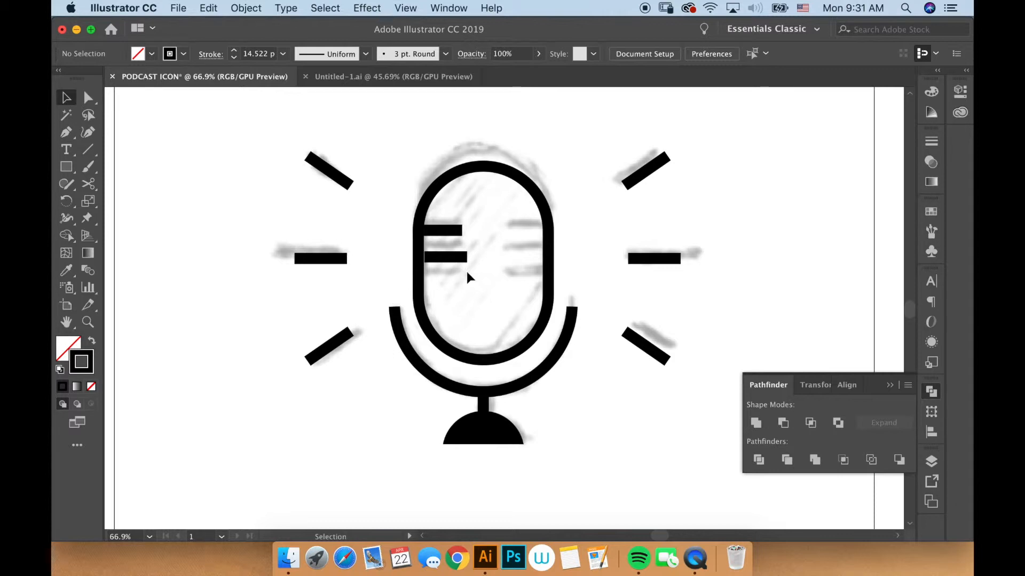
click(432, 257)
key(Delete)
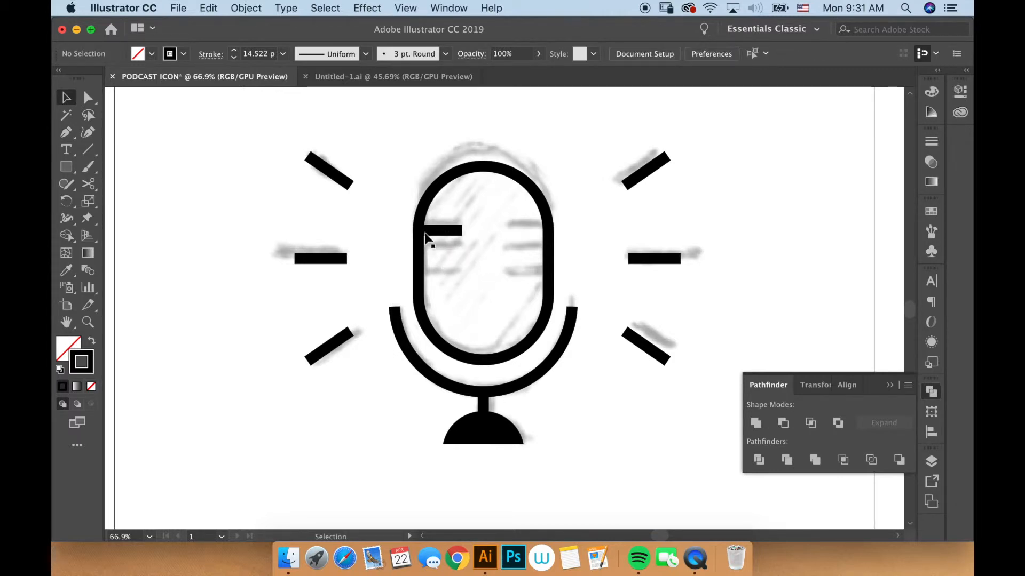
click(458, 232)
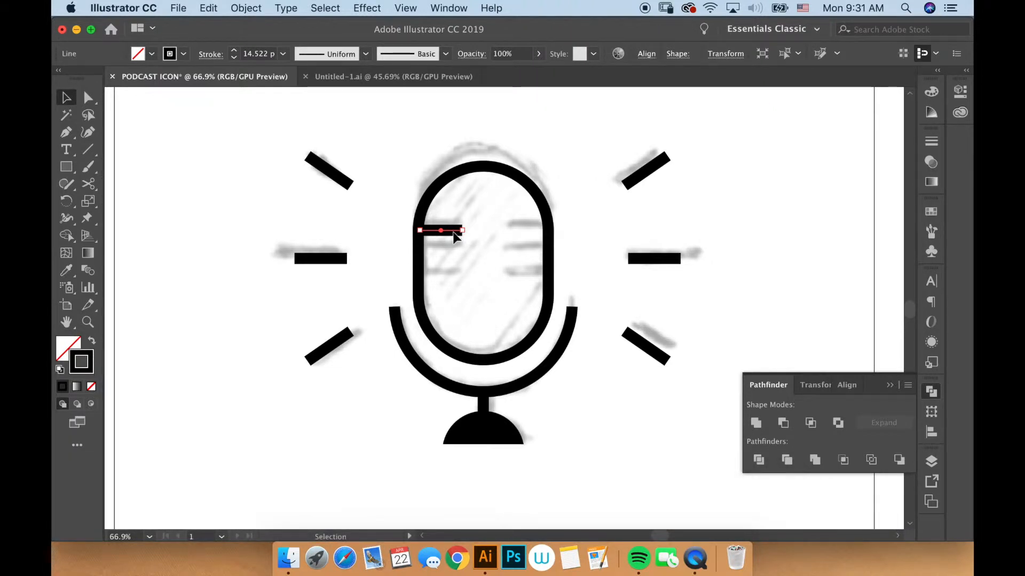
drag(451, 231, 457, 284)
key(super+z)
click(482, 266)
click(563, 277)
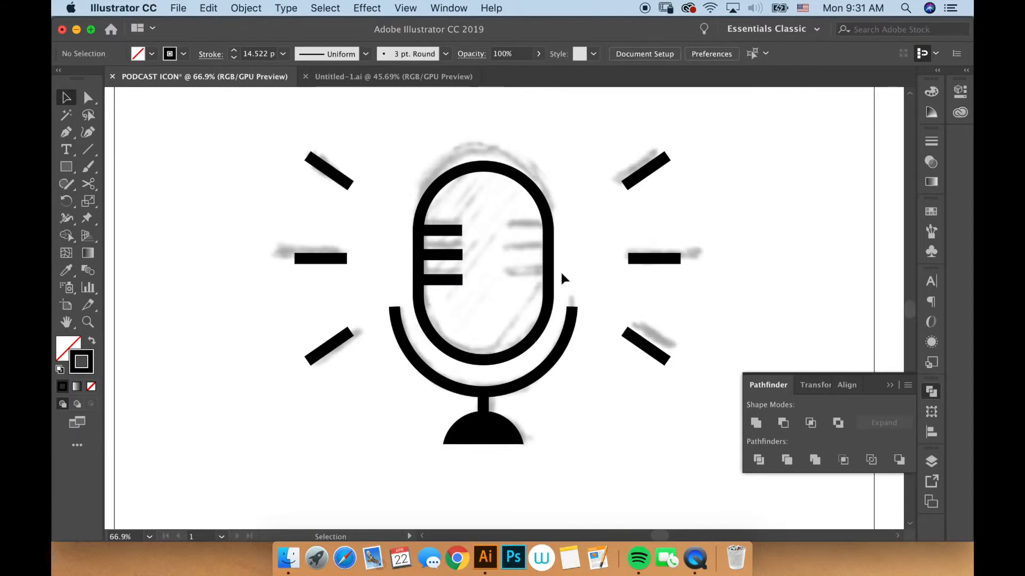
click(448, 279)
key(Delete)
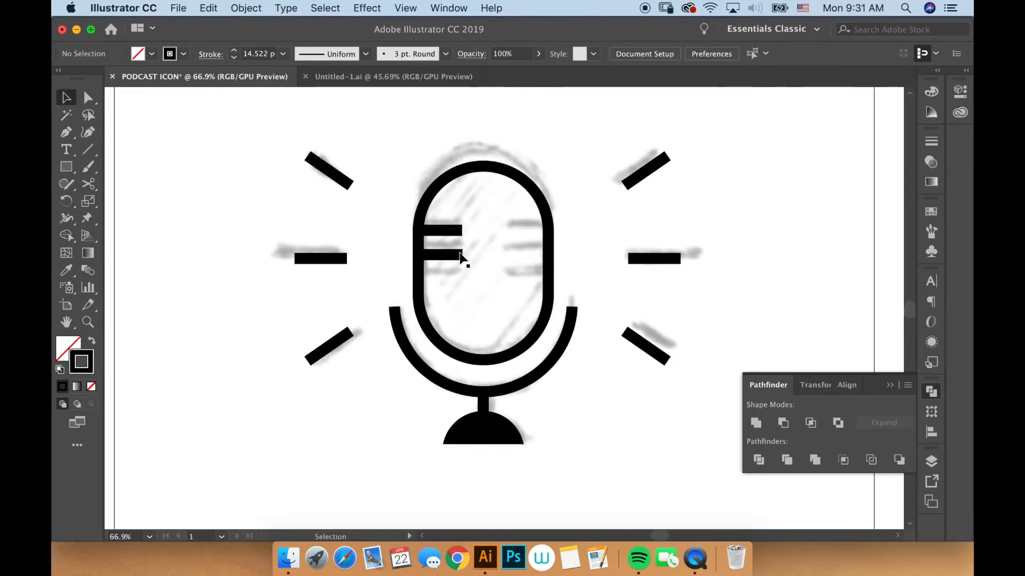
click(455, 256)
key(Delete)
- Copy the short grille line straight down and repeat the transformation to make three evenly spaced lines
click(456, 230)
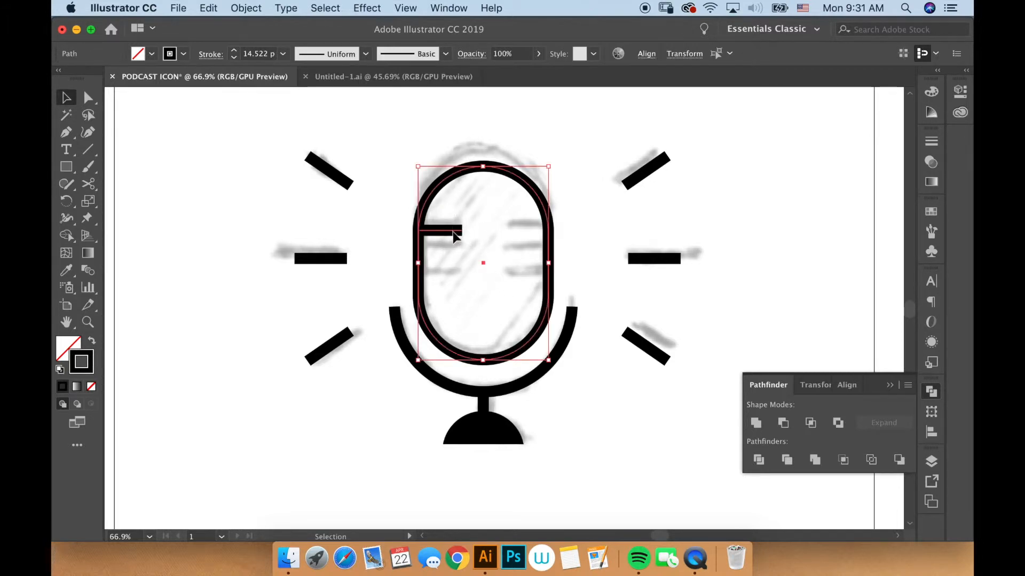
click(462, 238)
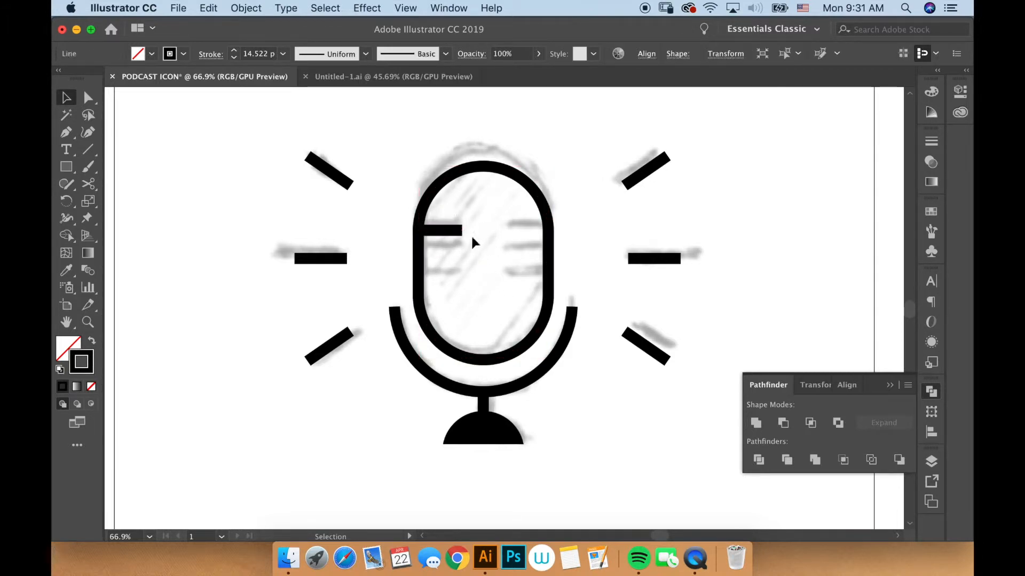
drag(458, 231, 457, 257)
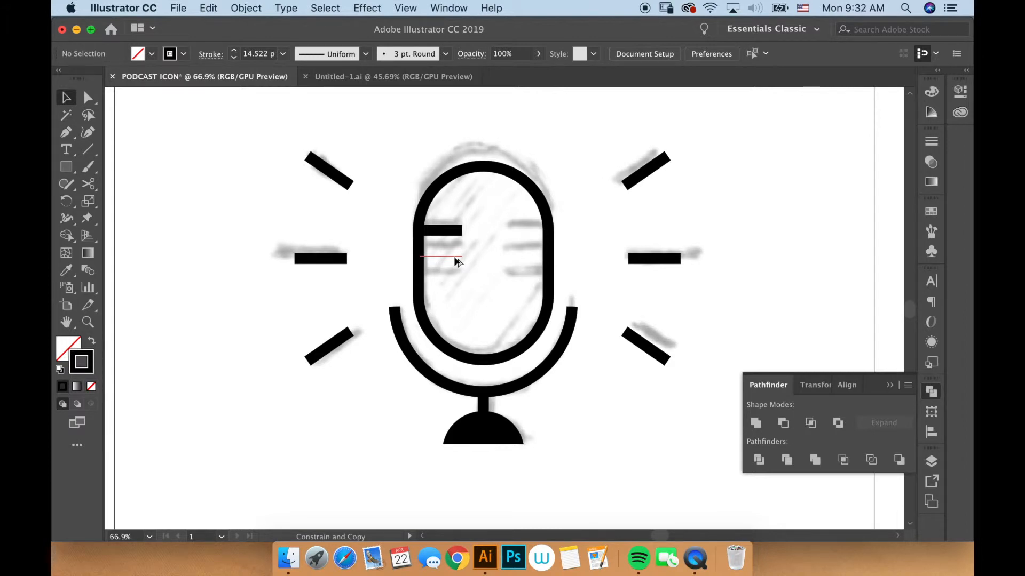
drag(454, 258, 455, 258)
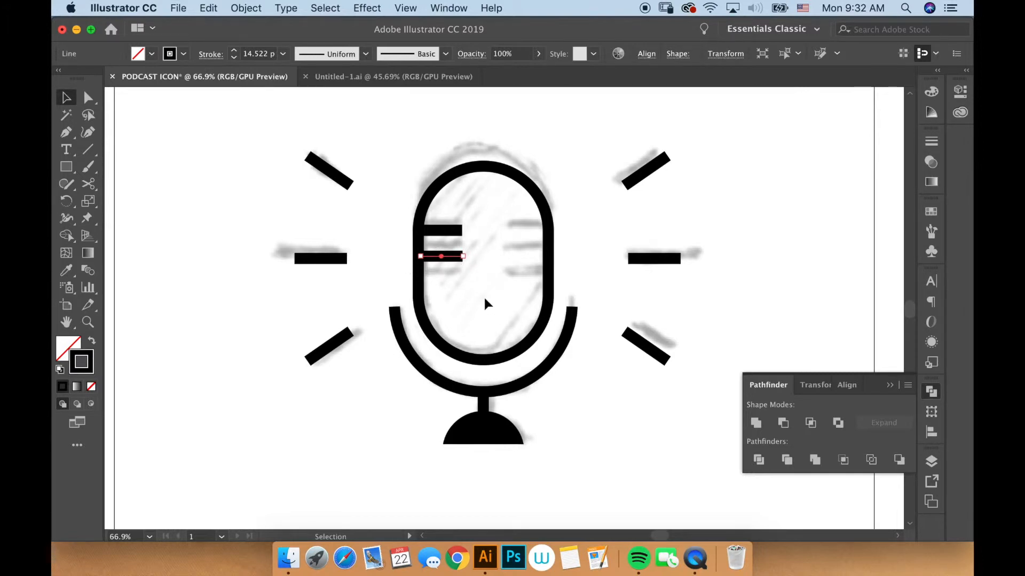
key(super+d)
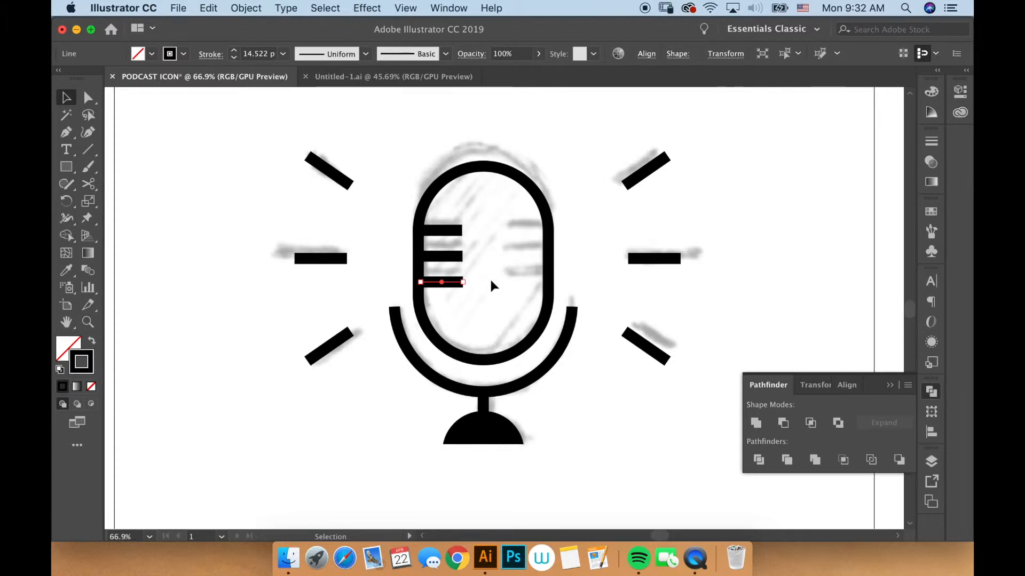
click(492, 279)
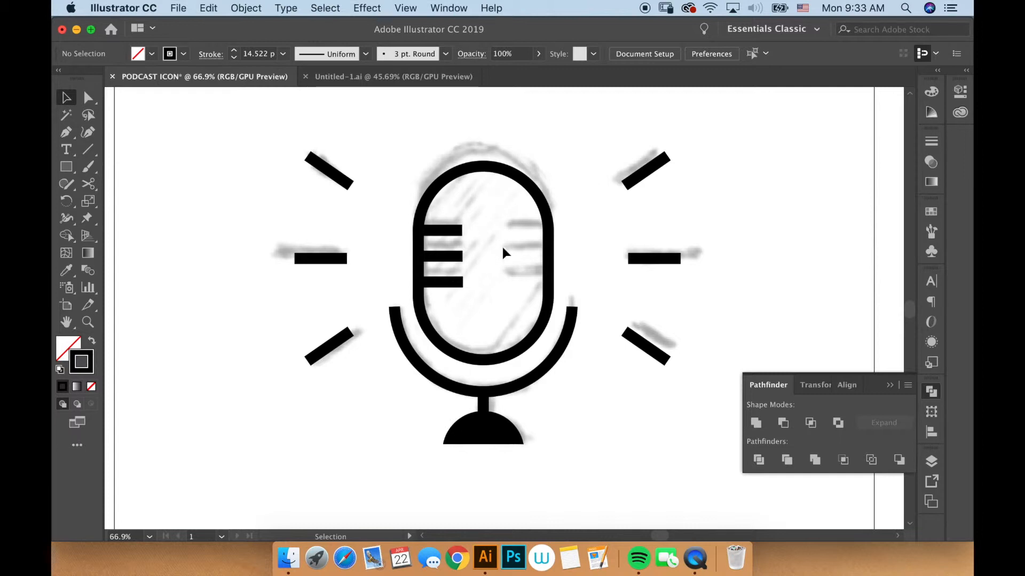
- Group the three short grille lines on the microphone capsule's left side
drag(485, 306, 457, 224)
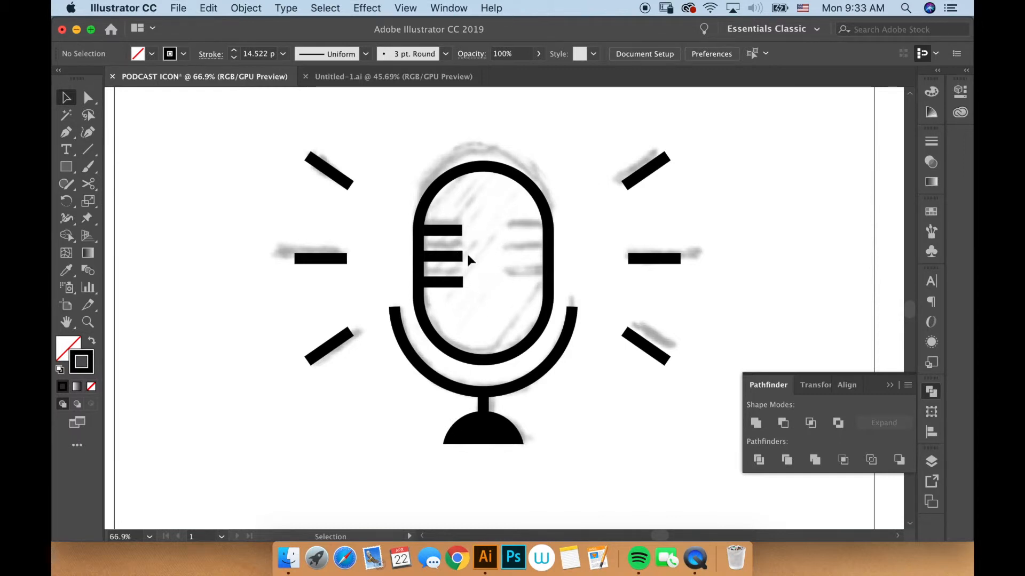
drag(475, 293, 443, 219)
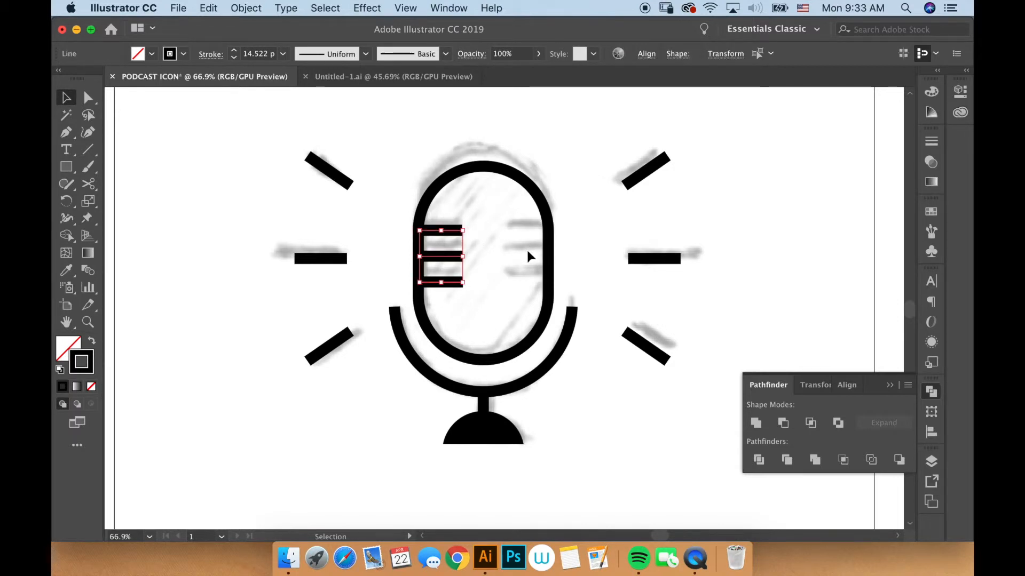
key(super+g)
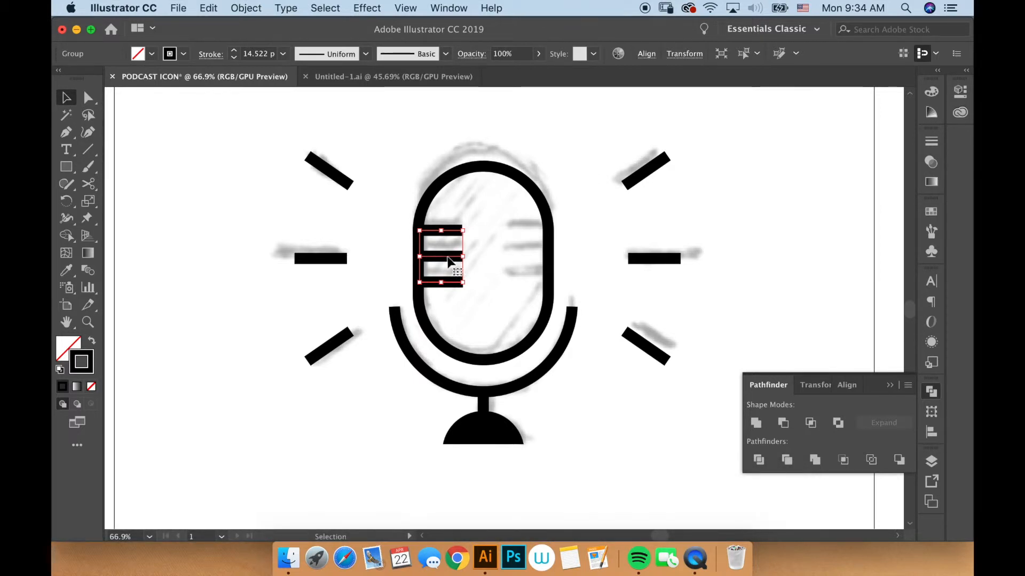
click(500, 255)
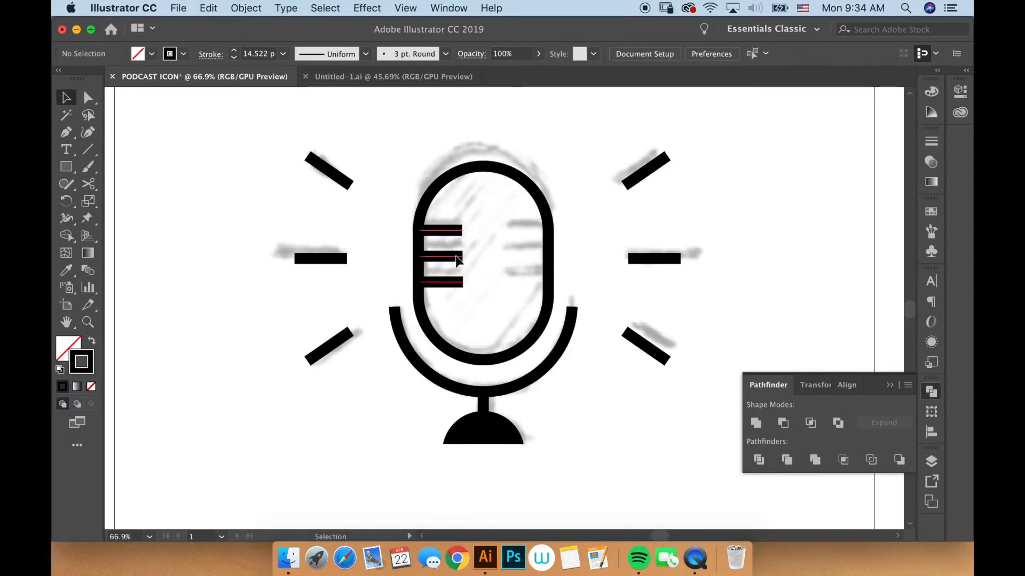
- Copy the left grille line group straight across to the capsule's right inner edge
key(alt)
drag(475, 260, 539, 265)
click(593, 264)
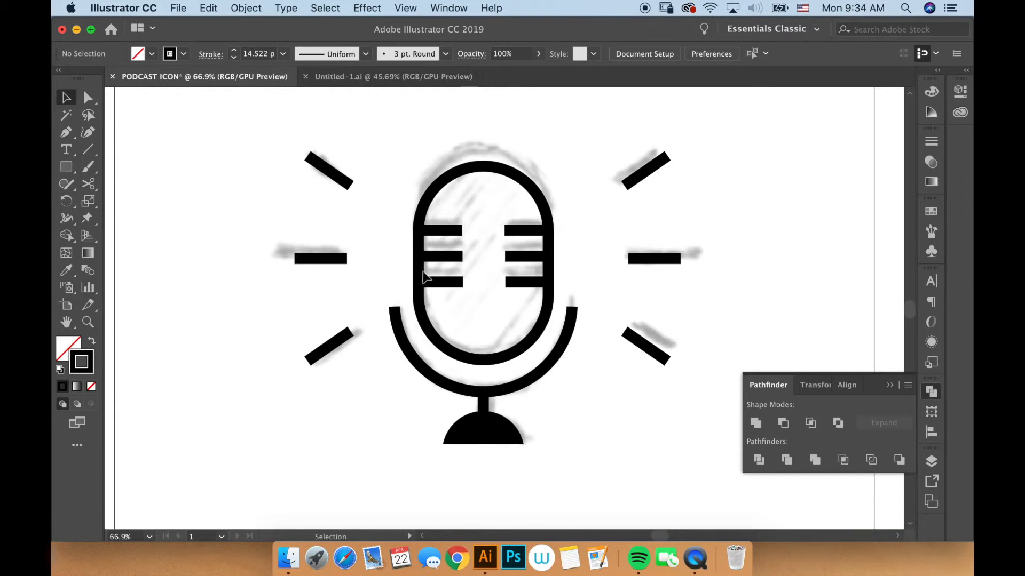
- Group the left and right grille line sets together, leaving the capsule outline out of the group
click(523, 305)
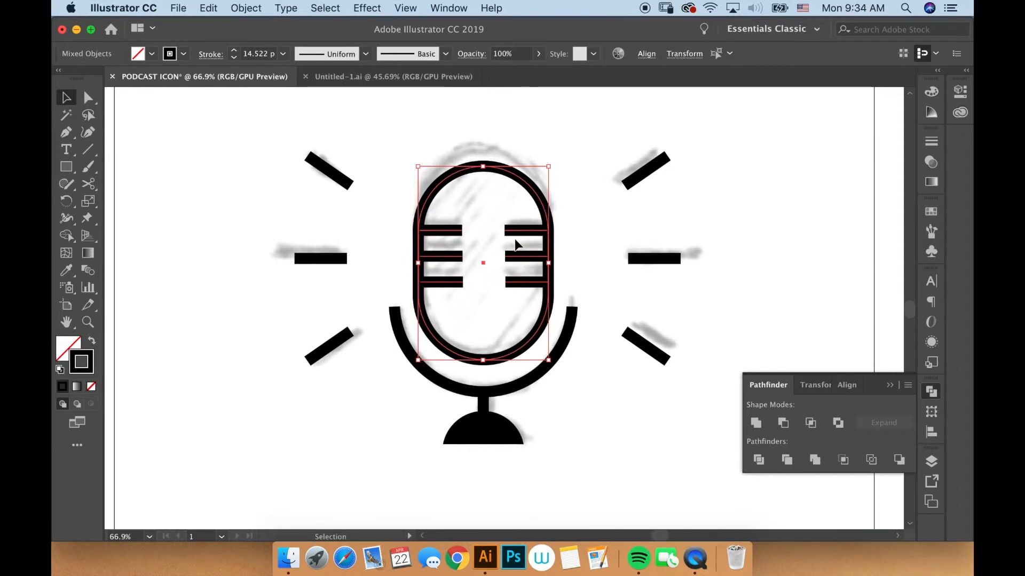
shift+click(540, 203)
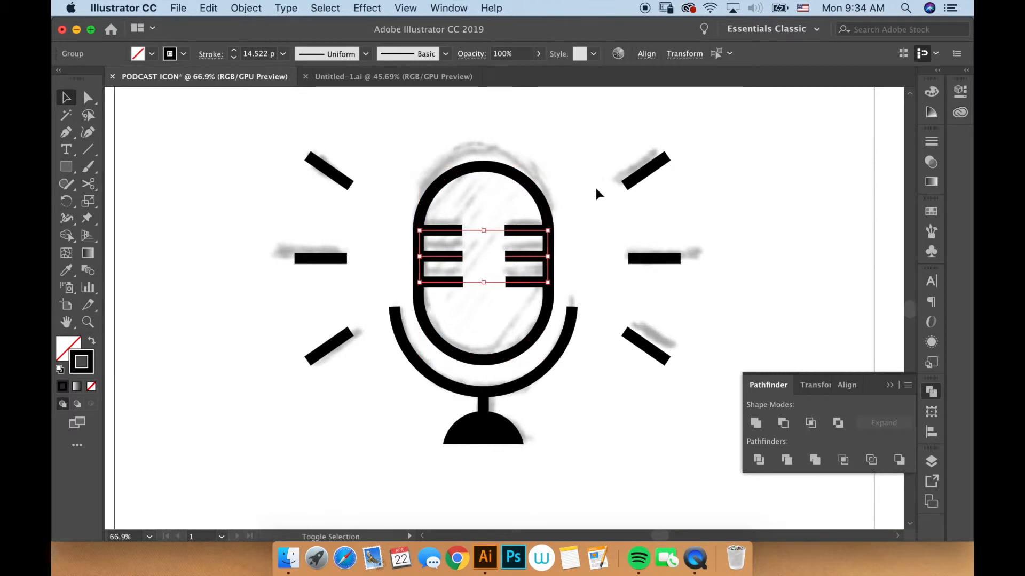
click(516, 256)
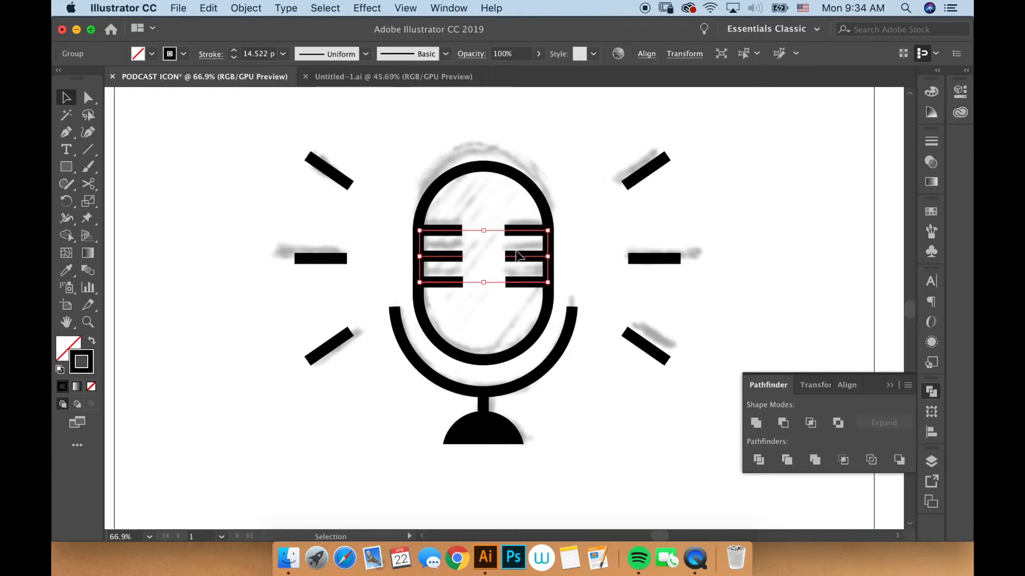
- Align the grille line group and the capsule outline to each other by their vertical centers
shift+click(535, 193)
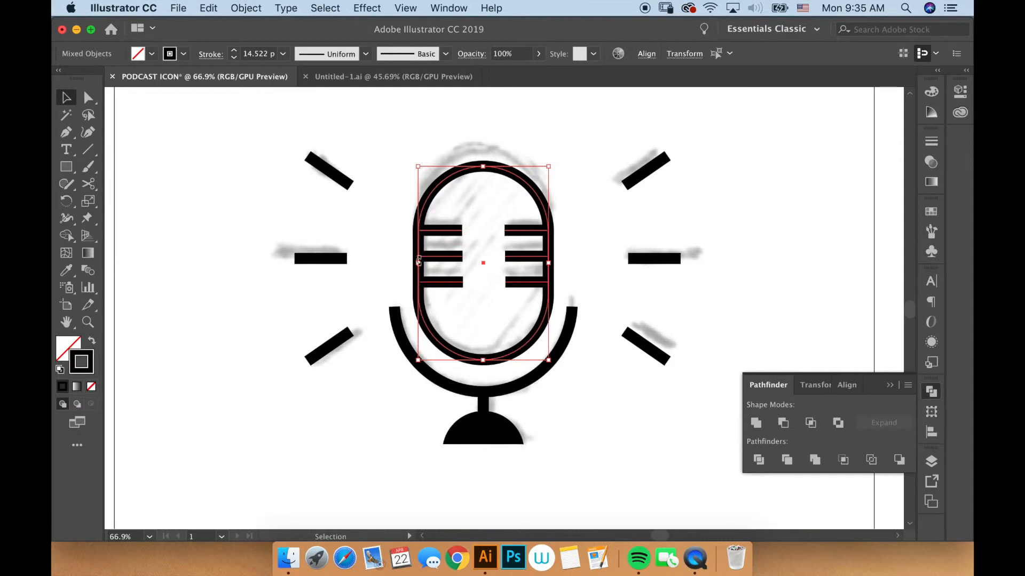
click(647, 55)
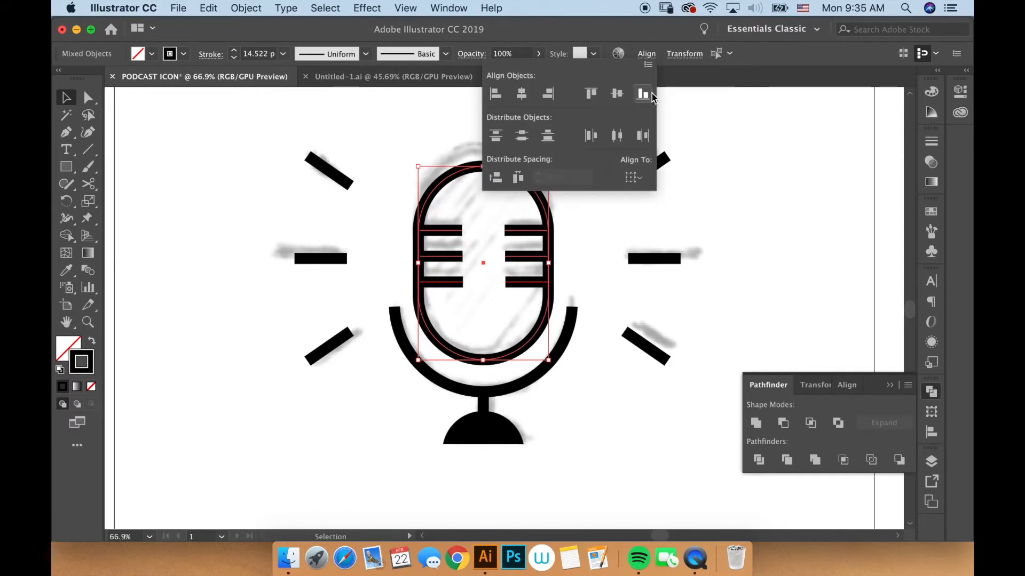
click(618, 96)
click(736, 145)
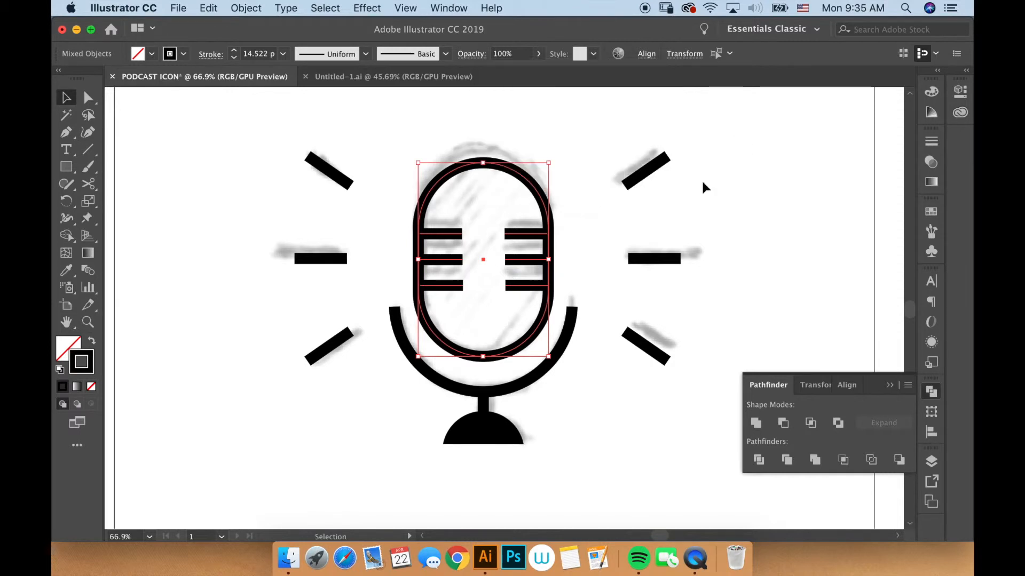
click(569, 259)
click(532, 262)
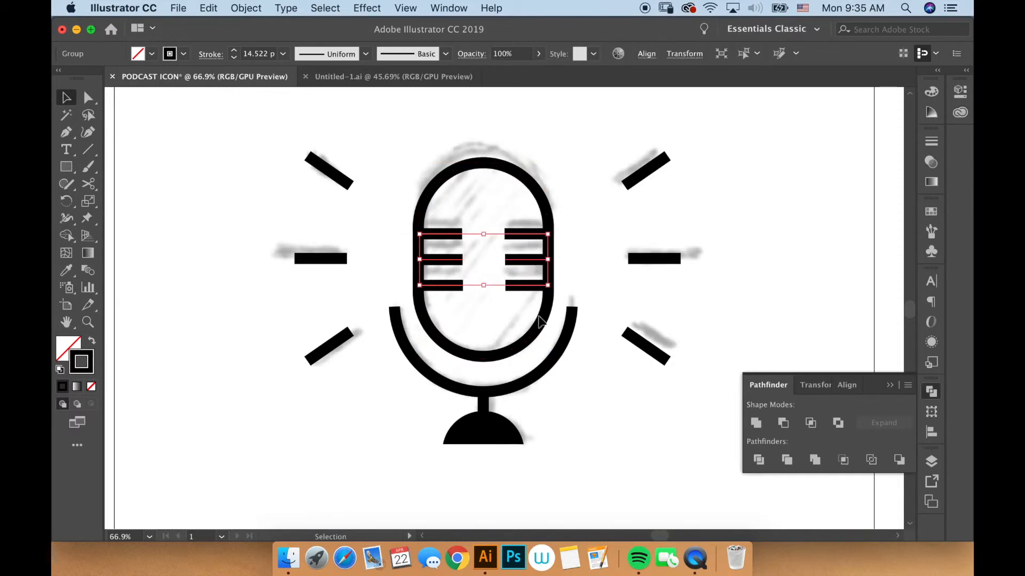
click(550, 145)
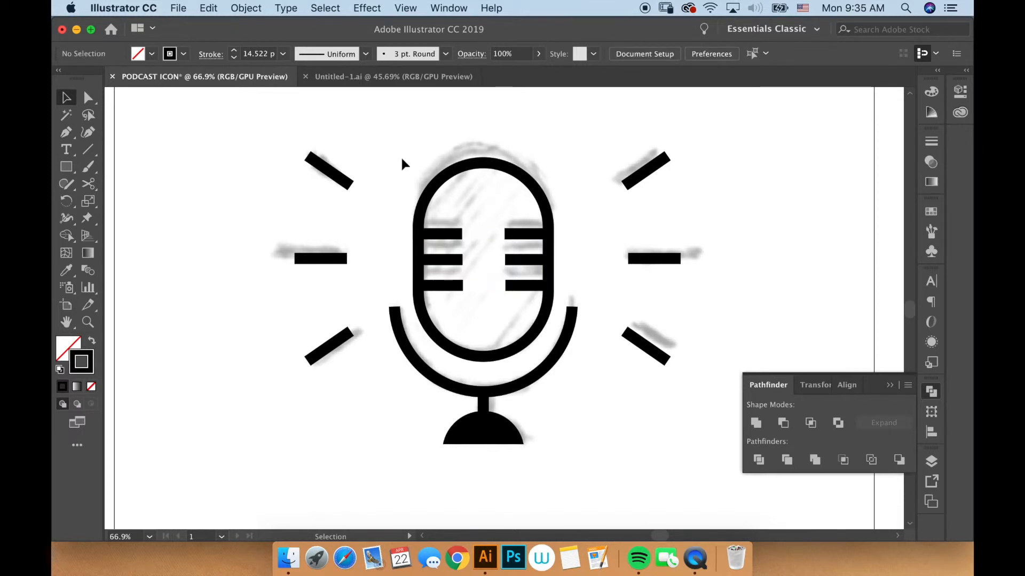
- Group the capsule outline with its grille lines
drag(406, 155, 560, 247)
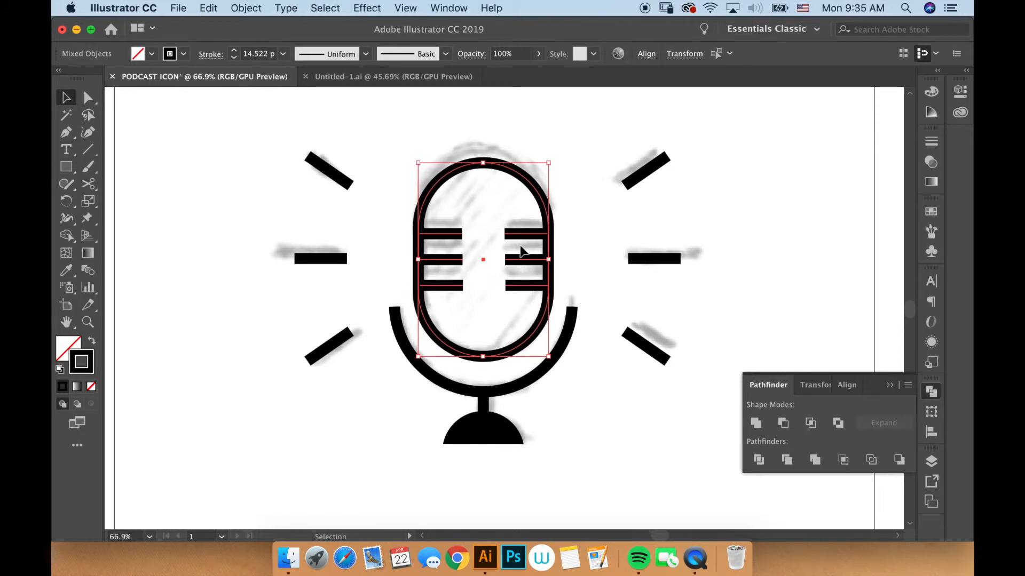
key(super+g)
click(606, 248)
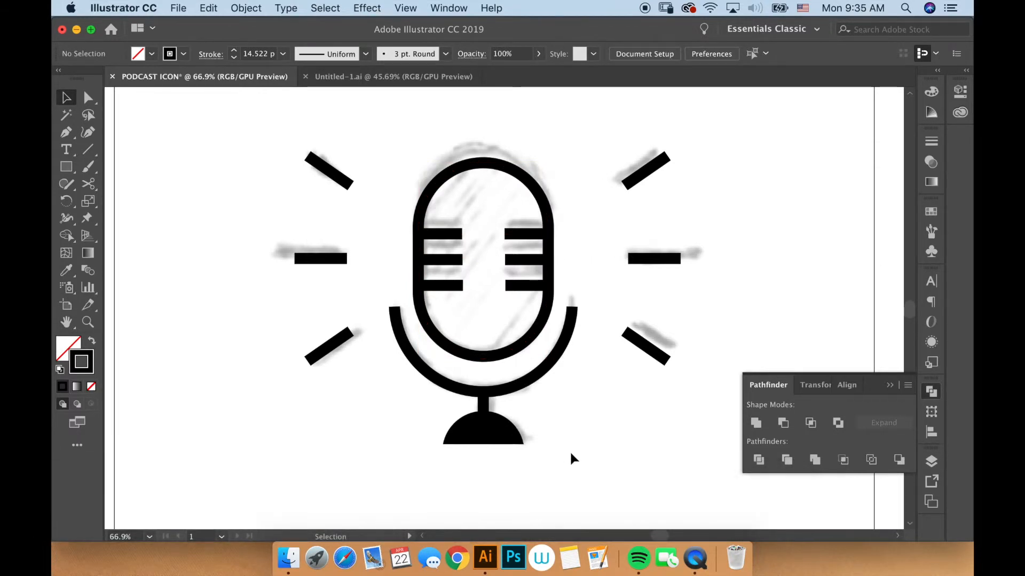
- Align the capsule group, curved holder, stem and base by their horizontal centers
drag(554, 462, 395, 222)
click(584, 293)
drag(395, 184, 578, 437)
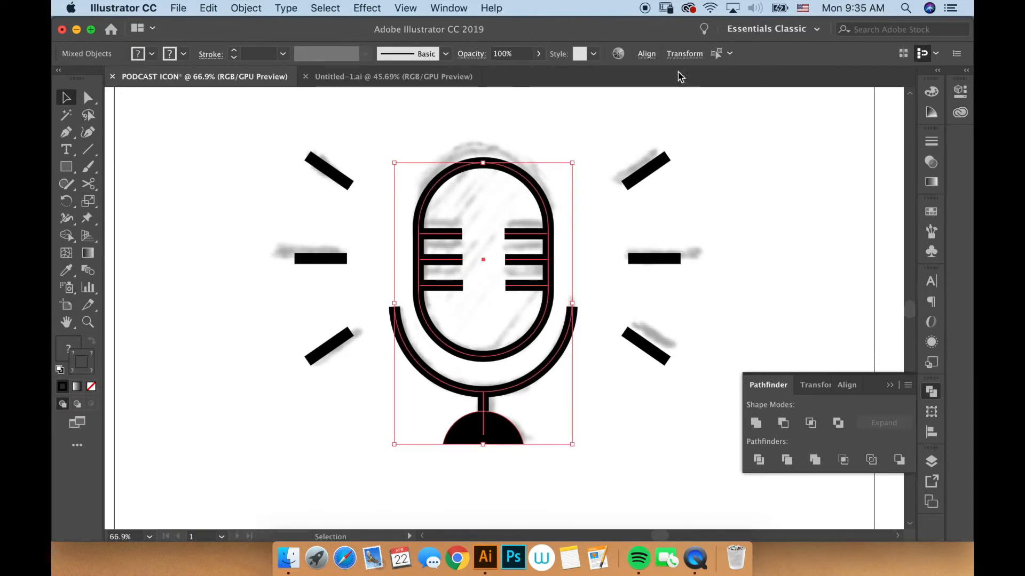
click(646, 54)
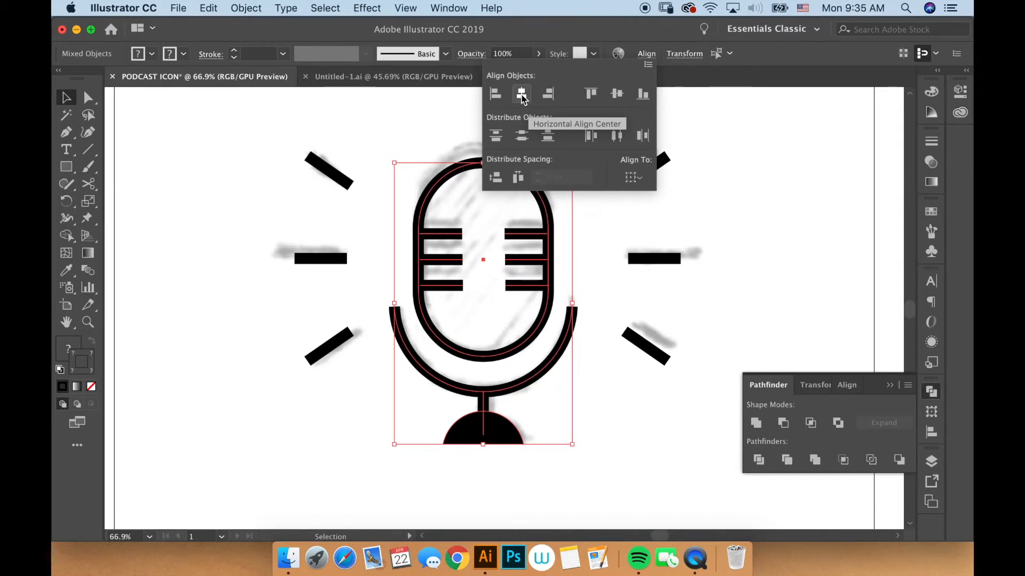
click(522, 97)
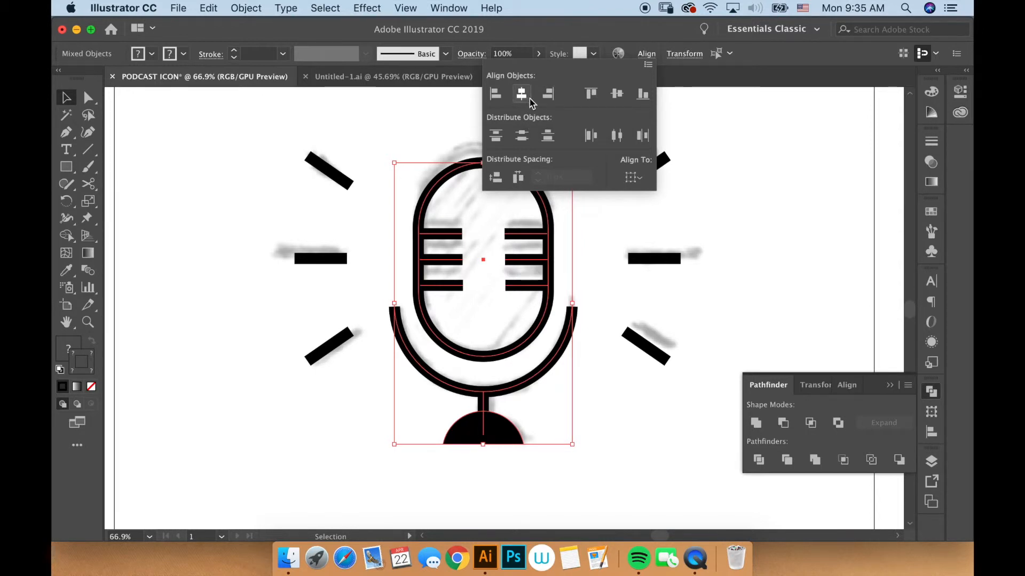
click(603, 425)
- Nudge the capsule group down two increments toward the curved holder
drag(407, 156, 562, 254)
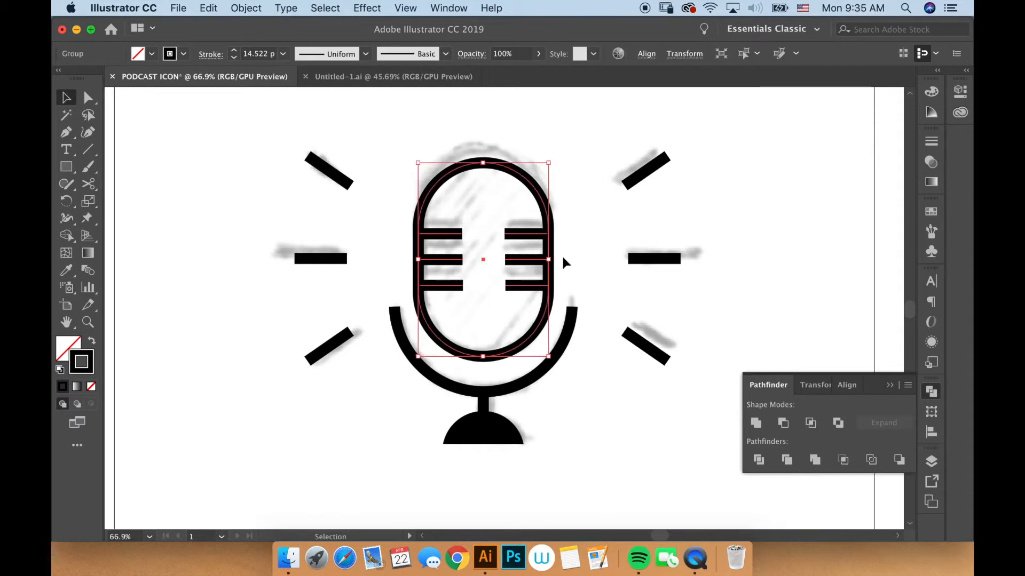
key(Down)
key(Down)
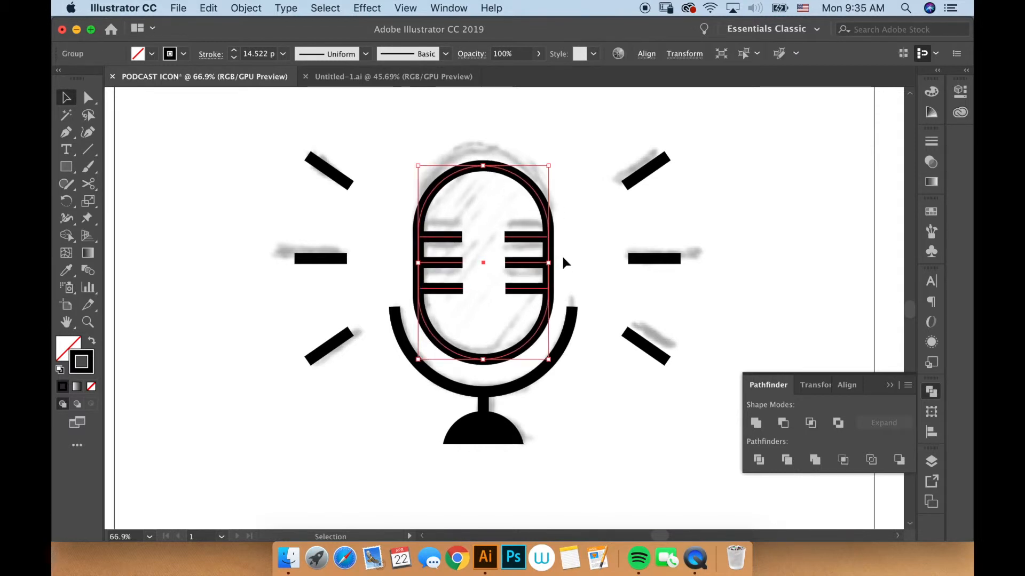
click(564, 437)
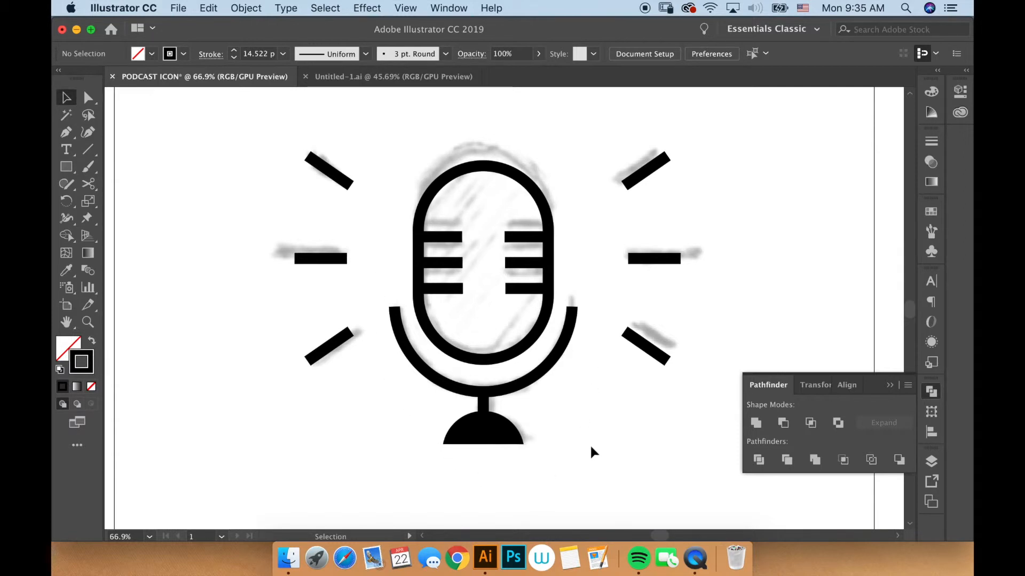
- Group all the microphone parts: capsule, curved holder, stem and base
drag(590, 460, 379, 143)
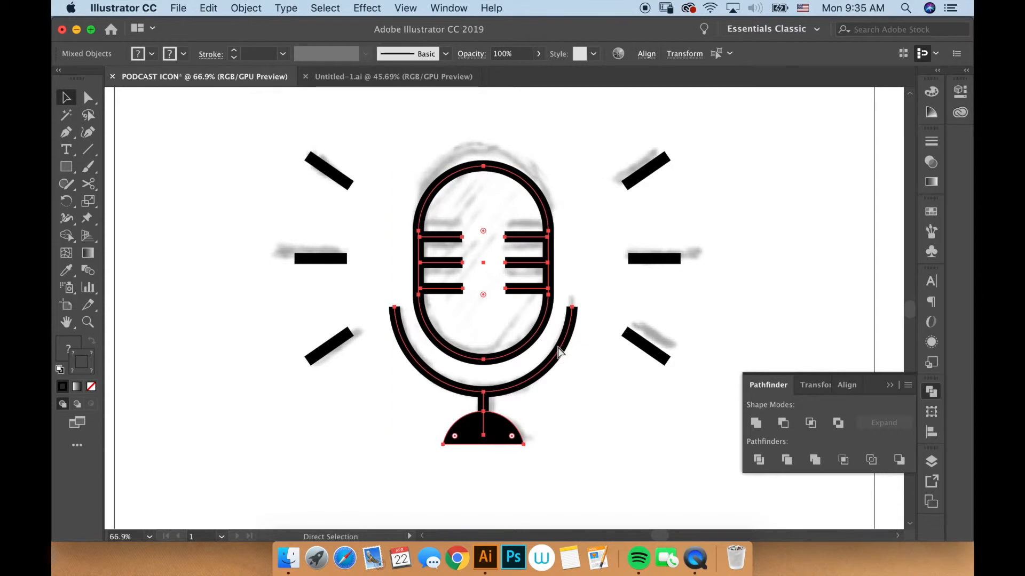
key(super+g)
click(588, 374)
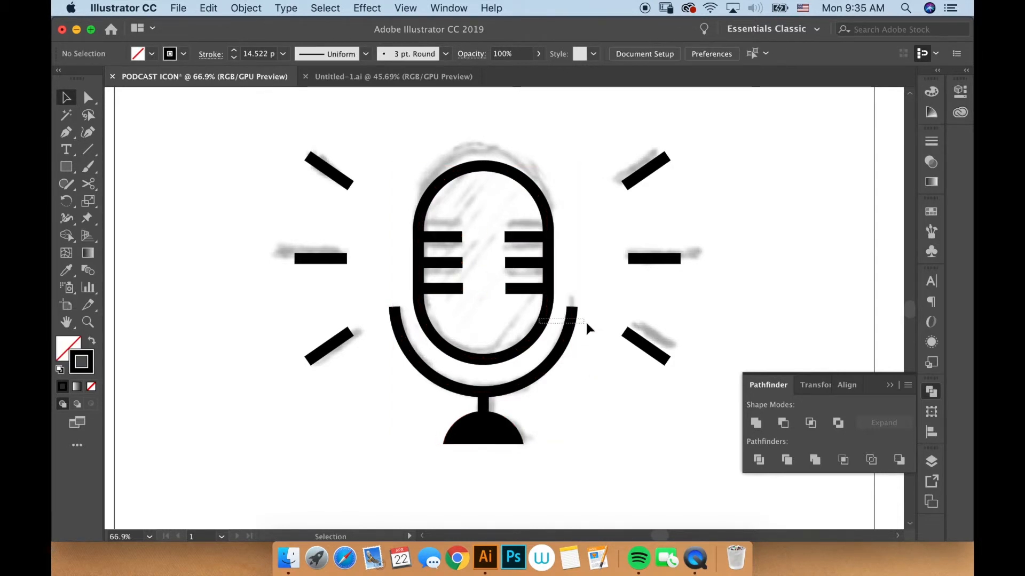
click(572, 343)
drag(550, 320, 588, 323)
key(super+z)
click(612, 382)
- Nudge the left ray group inward, closer to the microphone
drag(268, 132, 367, 399)
key(Right)
key(Right)
key(Right)
key(Right)
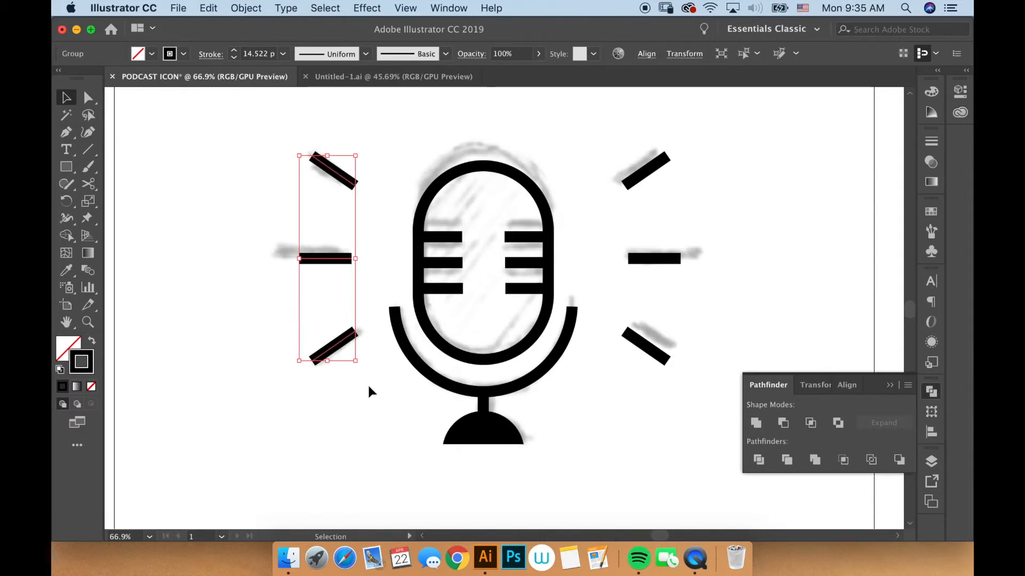
- Nudge the right ray group inward toward the microphone so its gap roughly matches the left rays' gap
drag(608, 141, 668, 370)
key(Left)
key(Left)
key(Left)
key(Left)
key(Left)
key(Left)
key(Left)
key(Left)
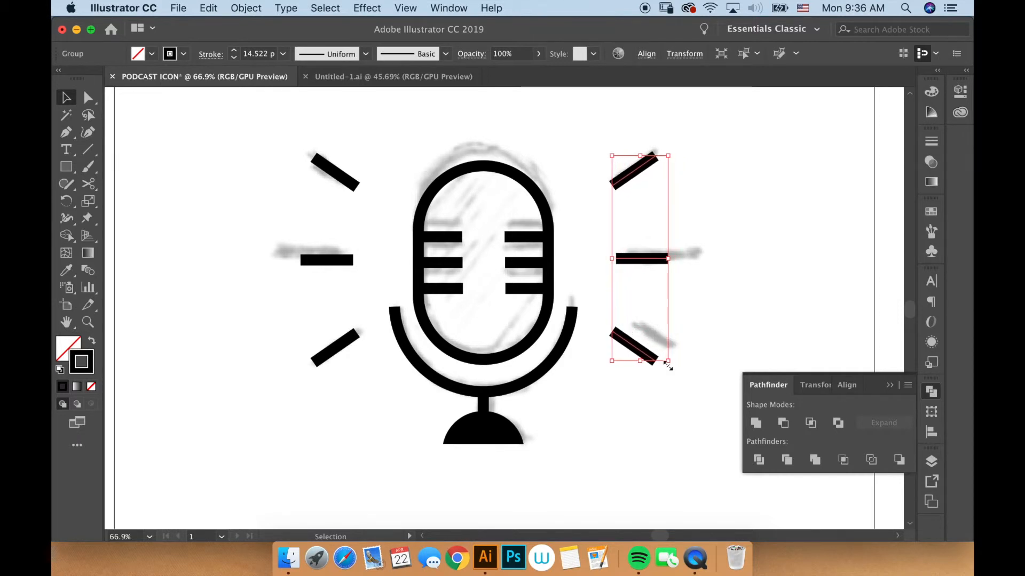
click(643, 440)
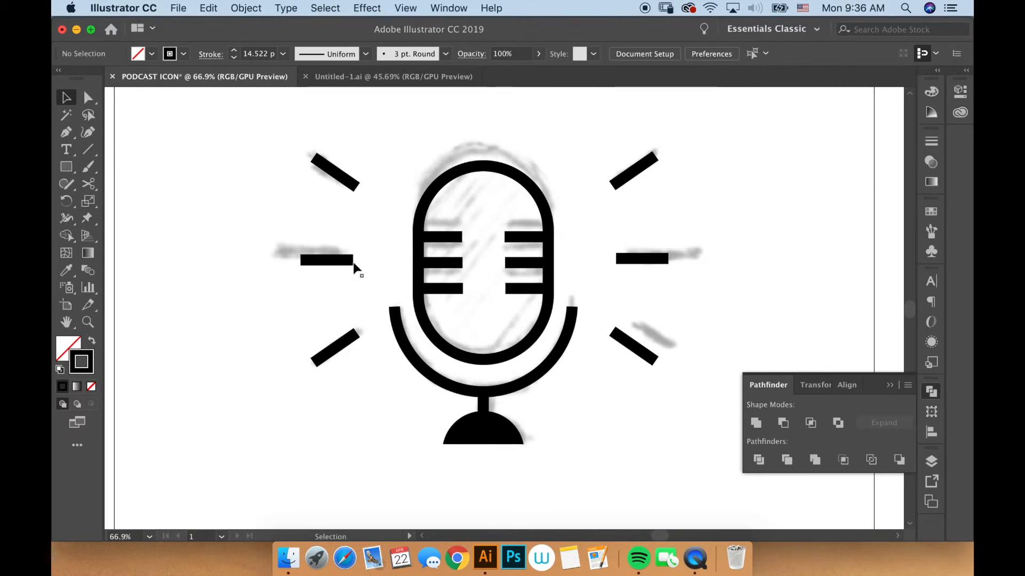
- Group the left and right sound rays into one group
click(338, 261)
shift+click(658, 260)
key(super+g)
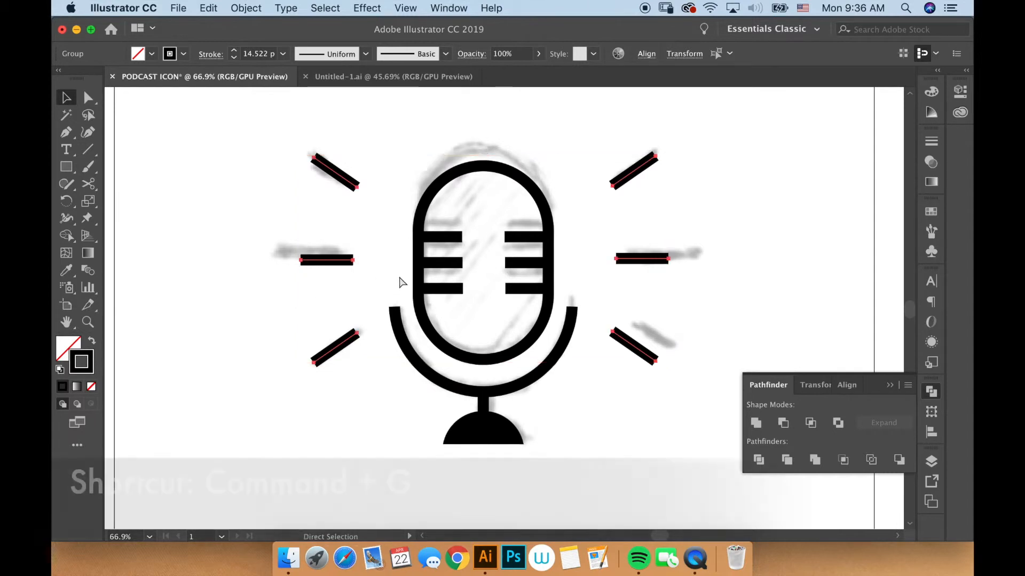
click(606, 268)
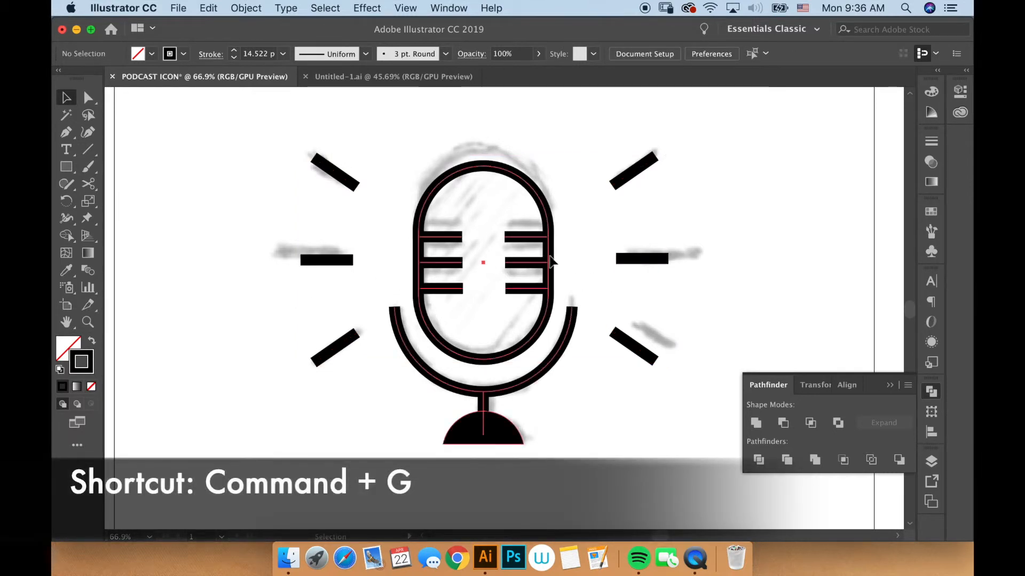
click(544, 262)
shift+click(648, 261)
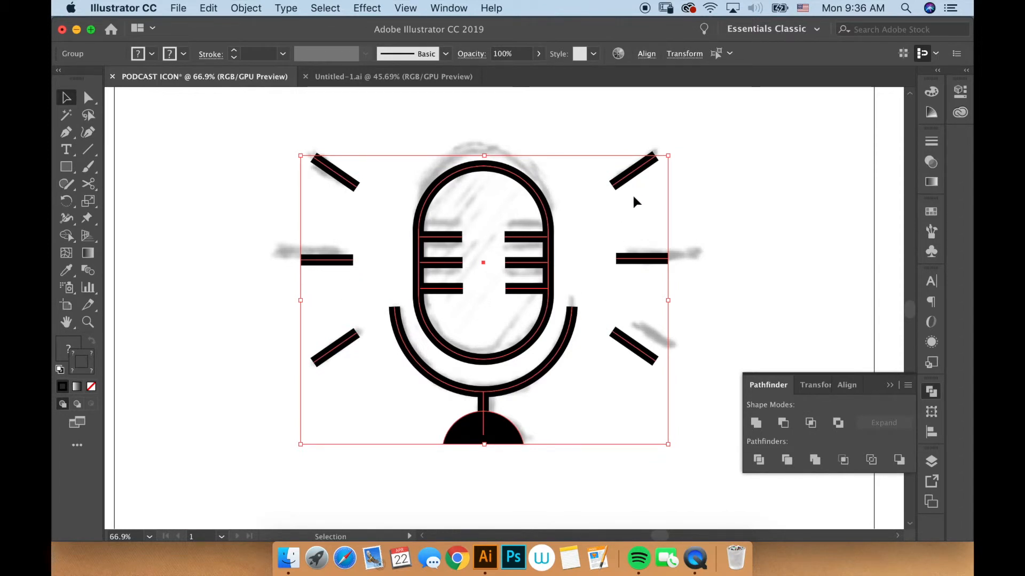
click(644, 319)
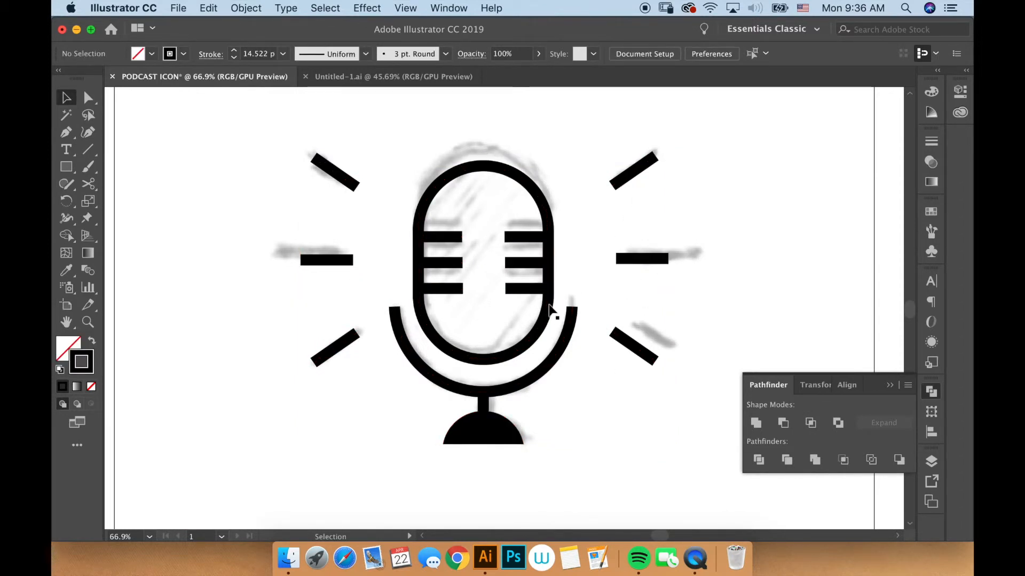
- Select the microphone group and the sound-ray group and align them to each other by their horizontal centers
click(566, 329)
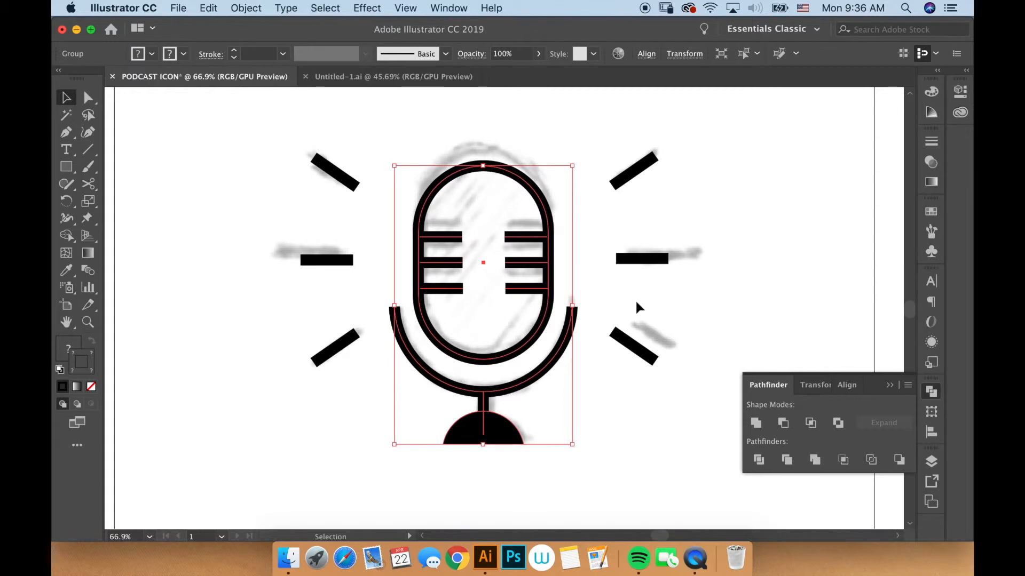
shift+click(651, 261)
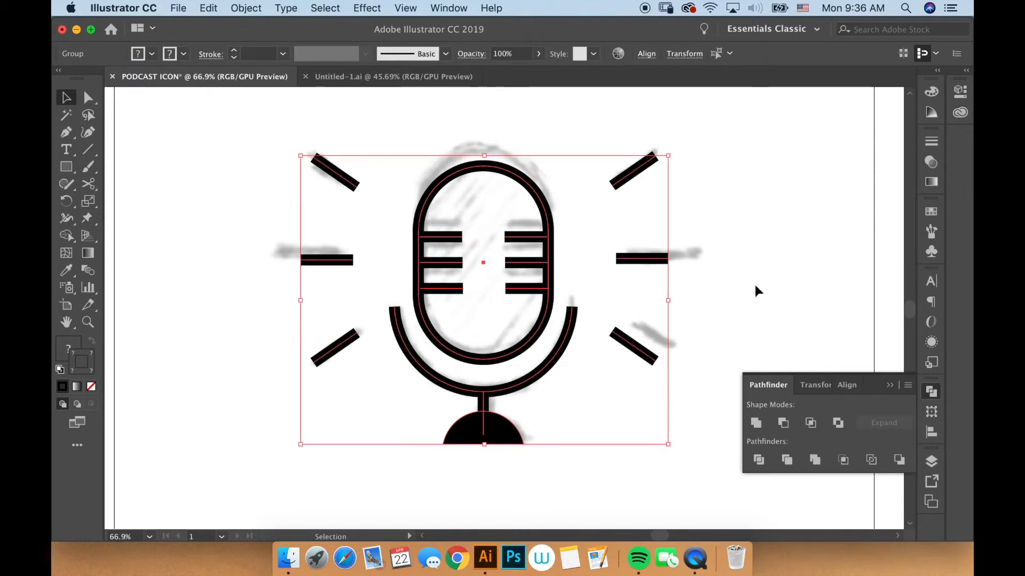
shift+click(637, 260)
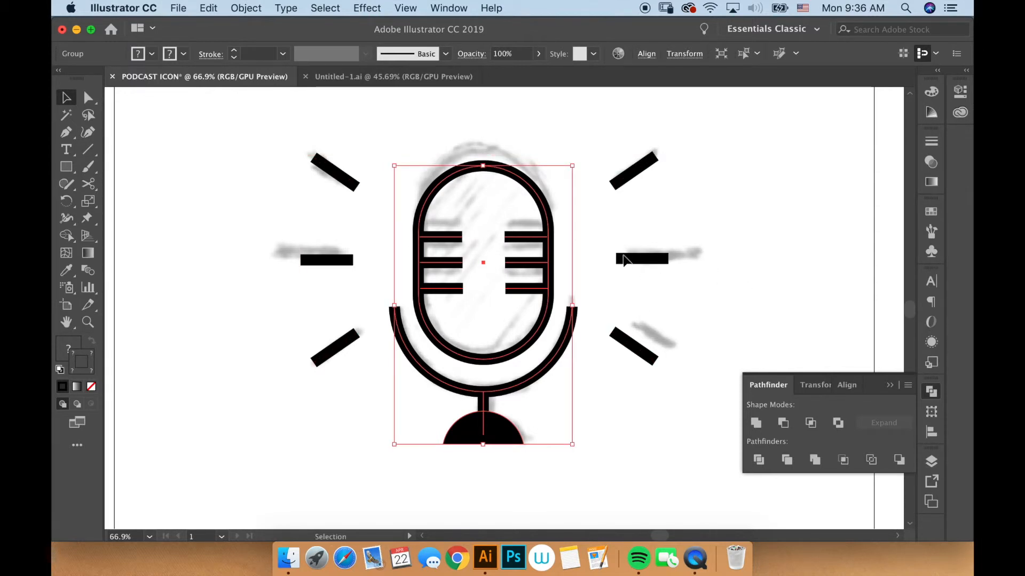
shift+click(649, 260)
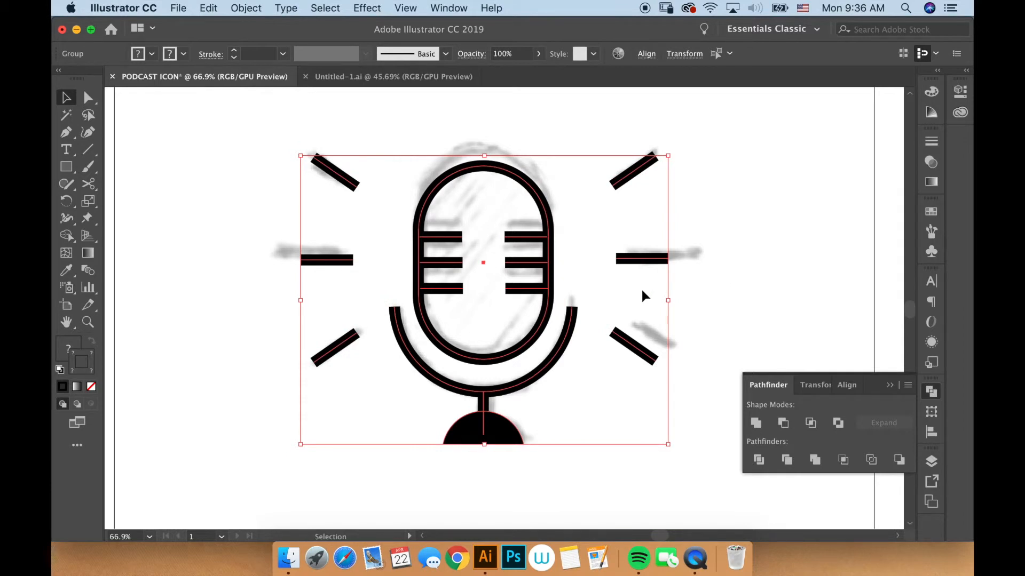
click(646, 53)
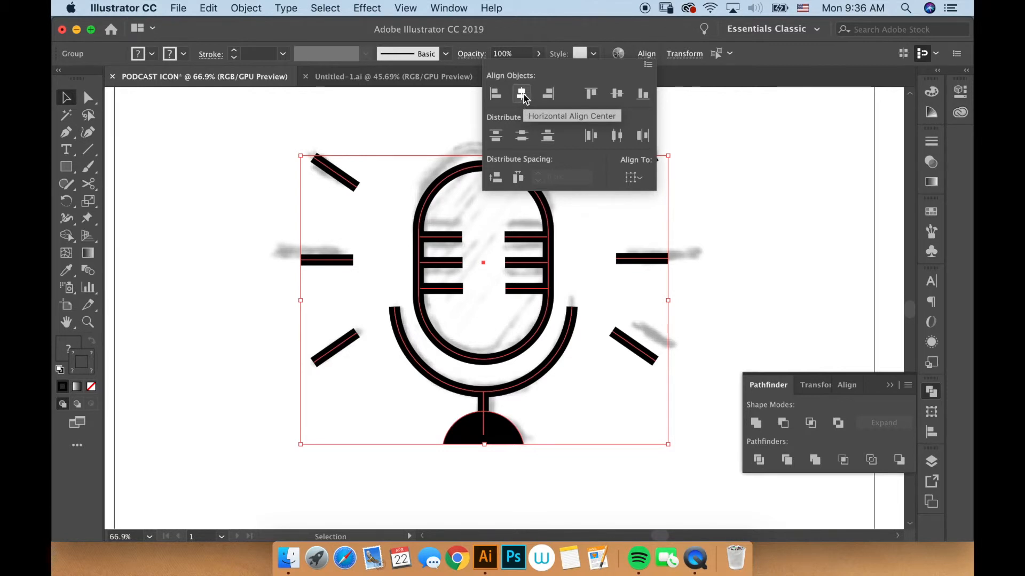
click(522, 95)
click(712, 191)
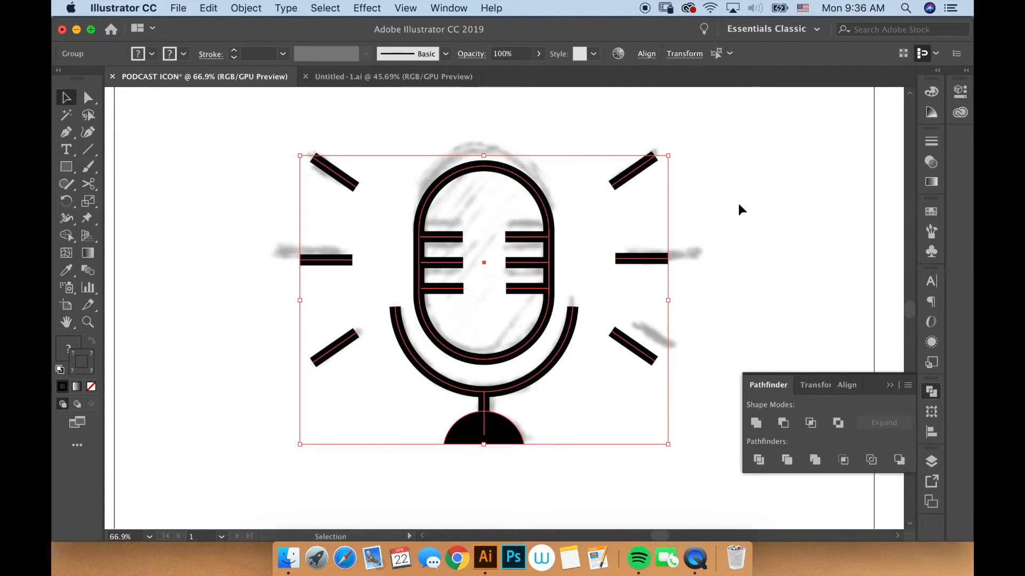
click(738, 200)
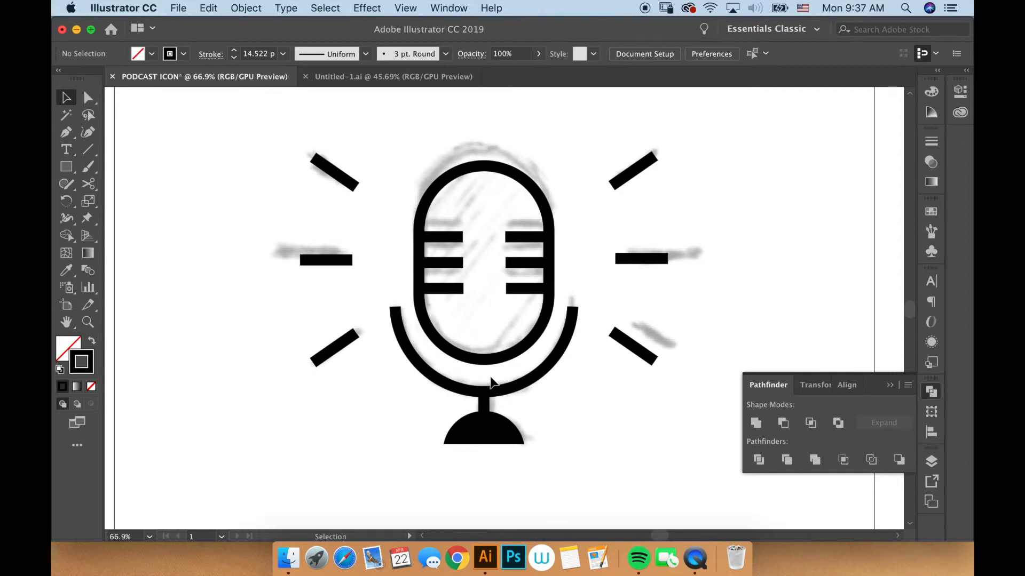
- Ungroup the microphone so its individual parts can be edited separately
click(540, 380)
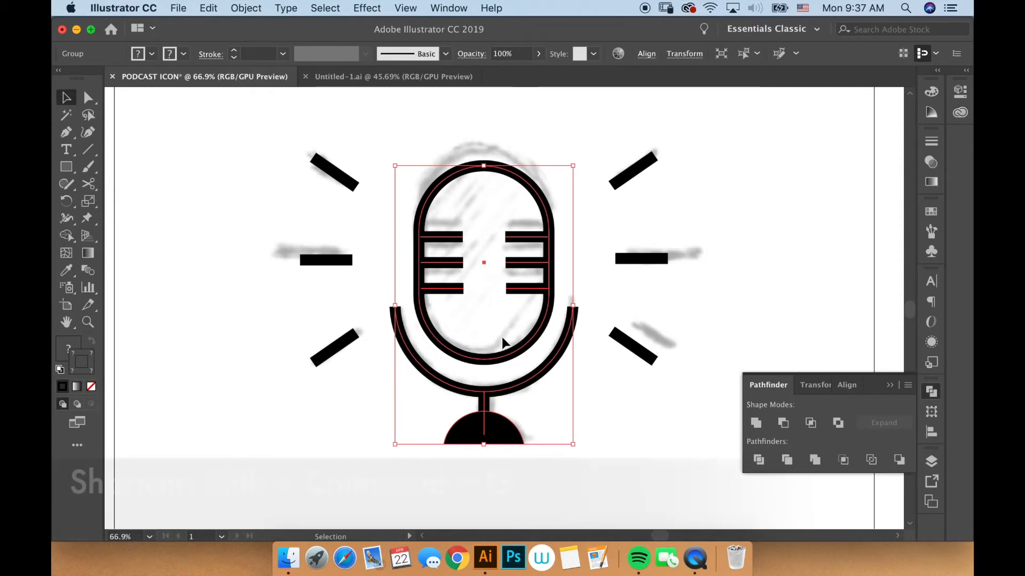
key(shift+super+g)
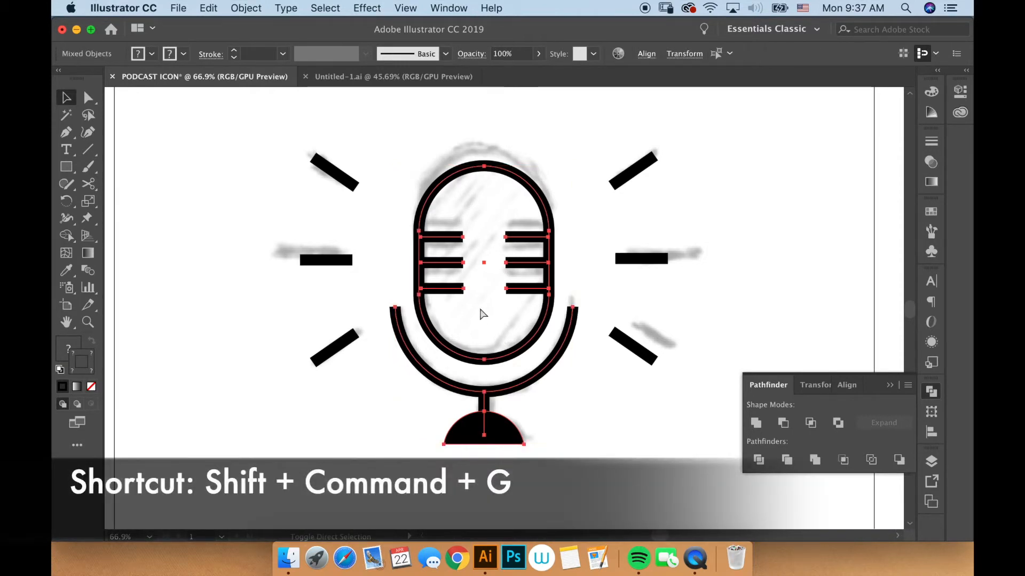
click(608, 401)
click(544, 373)
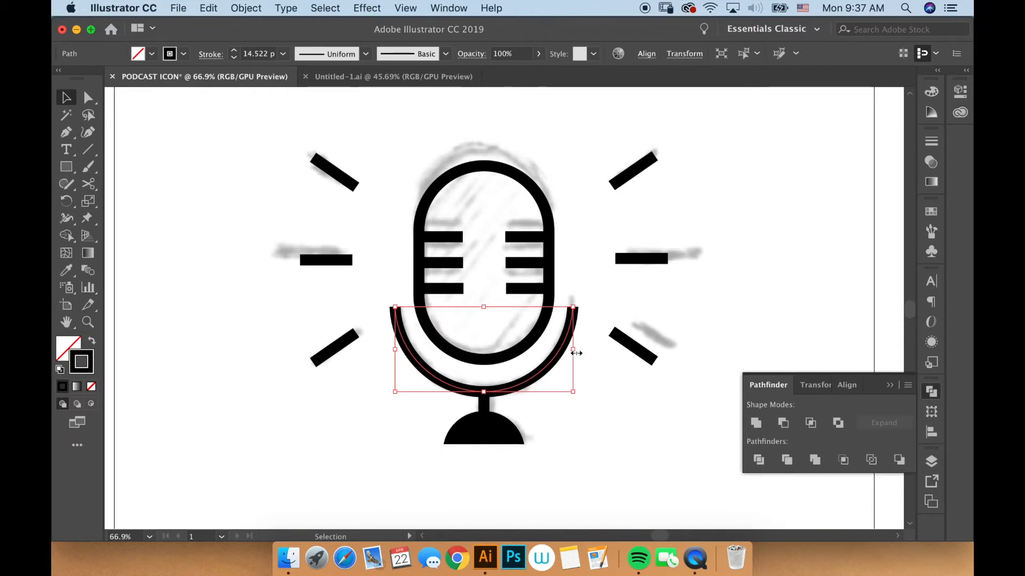
mouse_move(573, 350)
mouse_down()
mouse_move(599, 348)
mouse_move(582, 350)
mouse_up()
key(super+z)
click(597, 376)
- Widen the curved holder slightly and evenly about its center, and nudge the holder, stem and base up toward the capsule
click(570, 349)
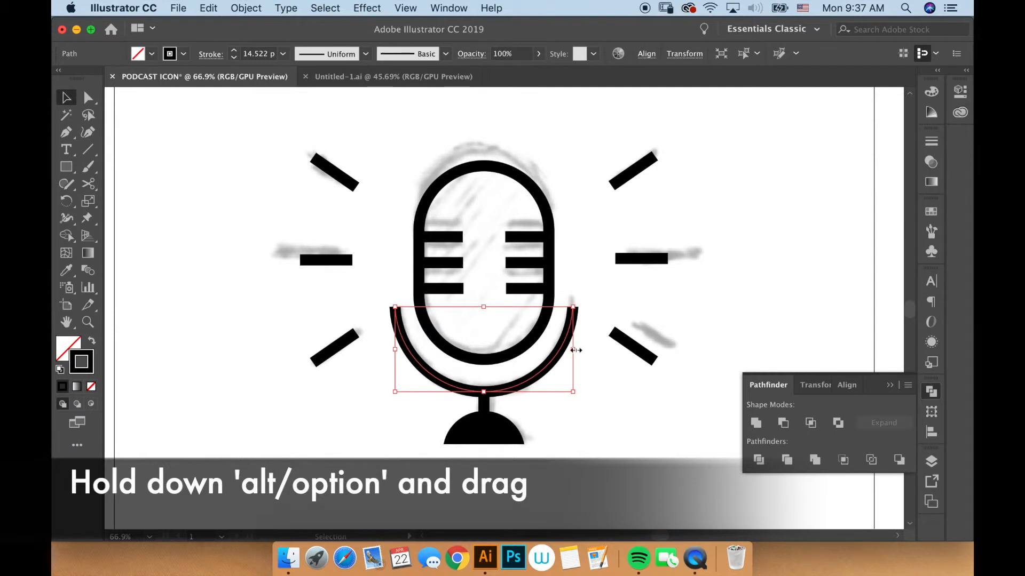
mouse_move(576, 350)
mouse_down()
mouse_move(587, 351)
mouse_move(574, 350)
mouse_up()
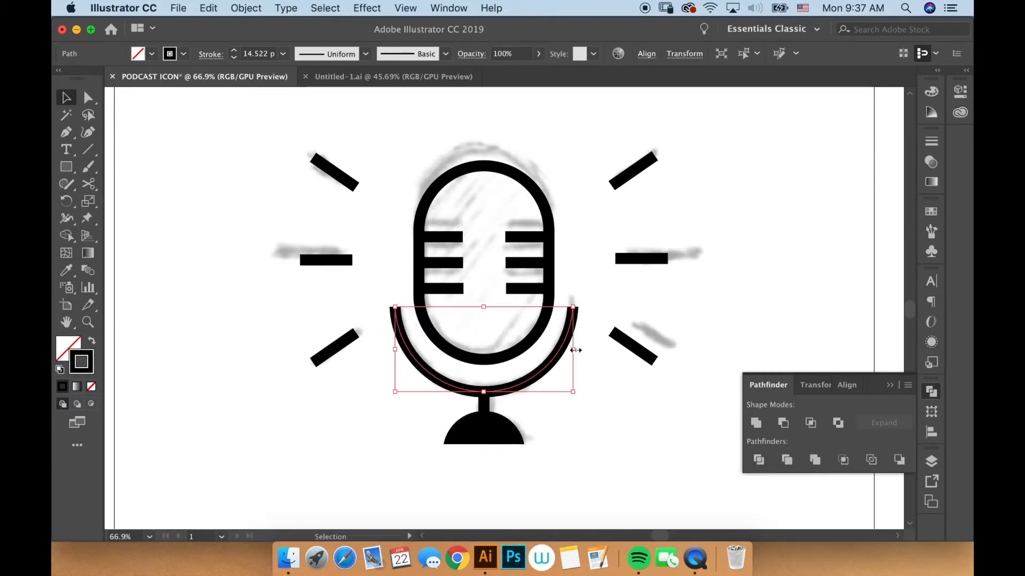
drag(577, 350, 578, 349)
click(610, 392)
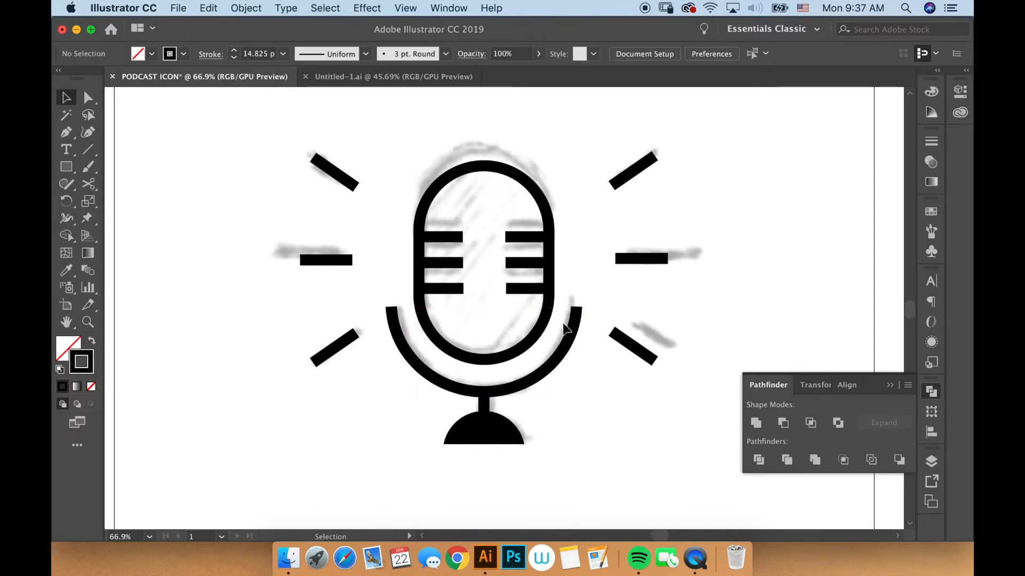
drag(502, 424, 427, 376)
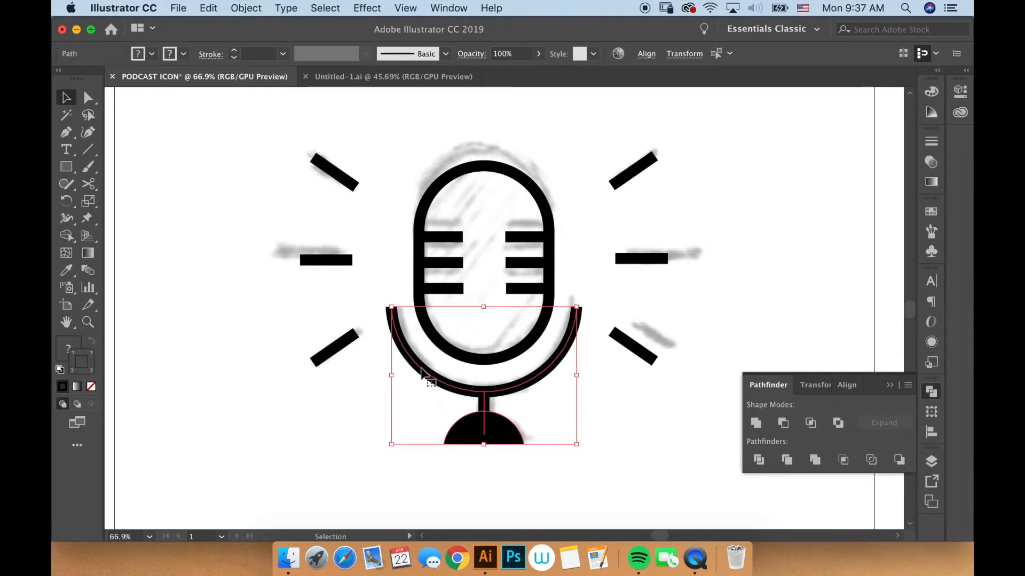
click(633, 409)
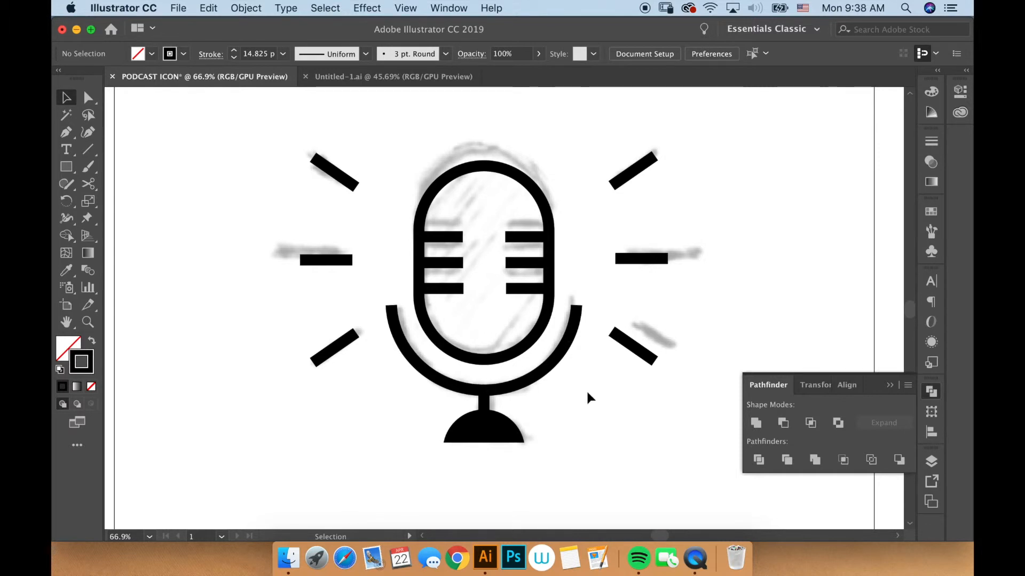
- Match the curved holder's stroke to the capsule outline's 14.522 pt stroke with the Eyedropper
click(563, 358)
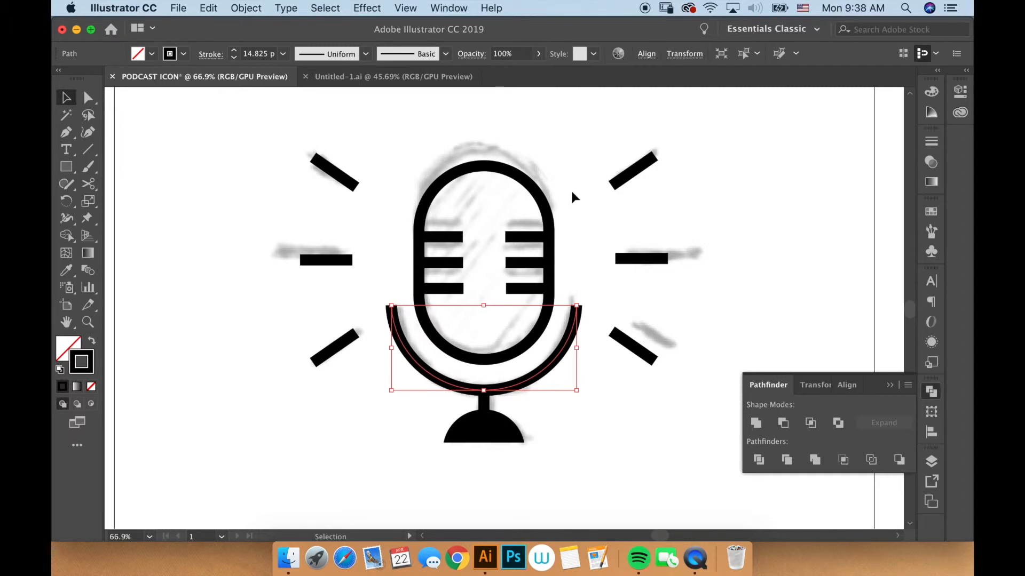
key(i)
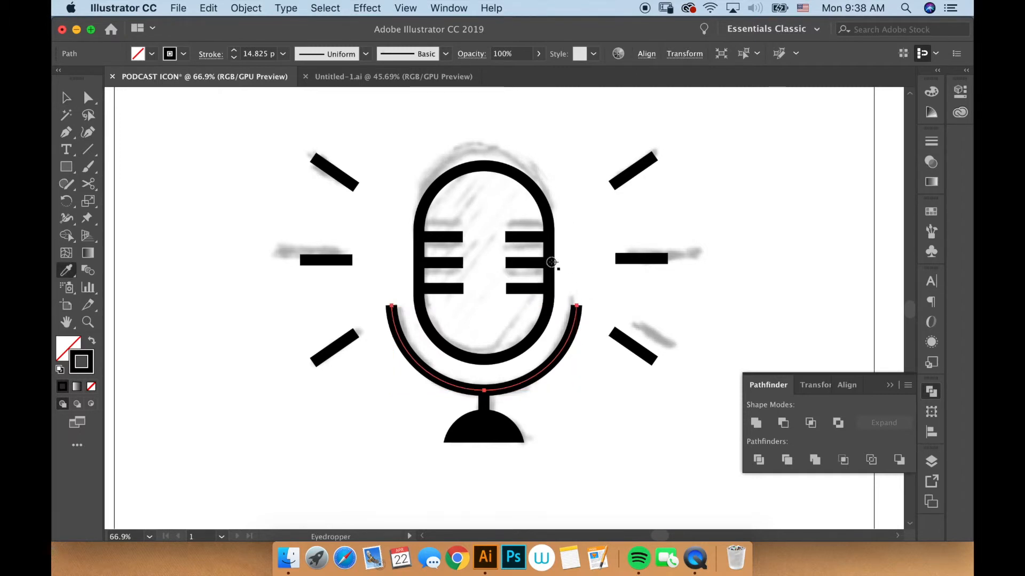
click(549, 249)
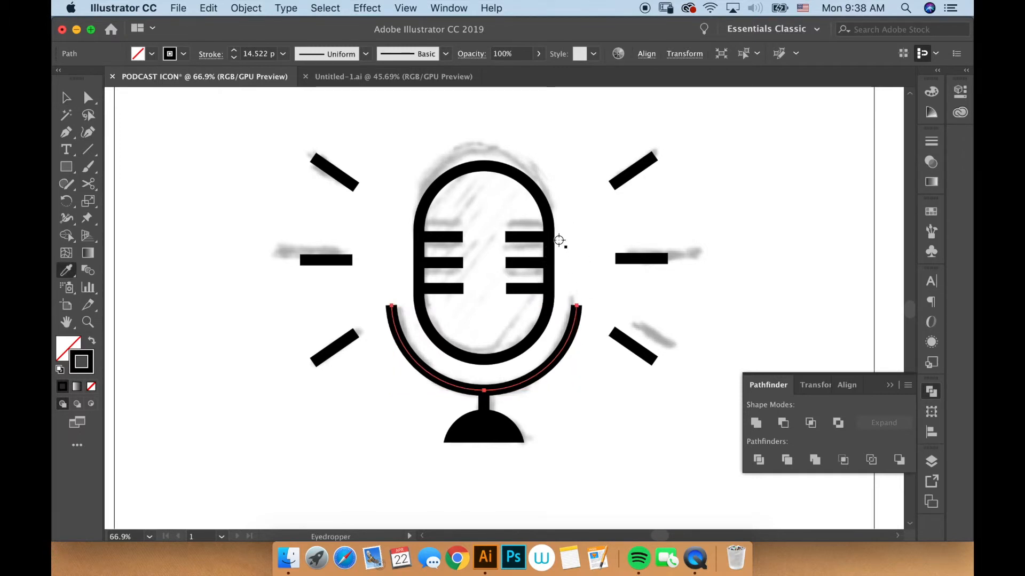
key(v)
click(585, 272)
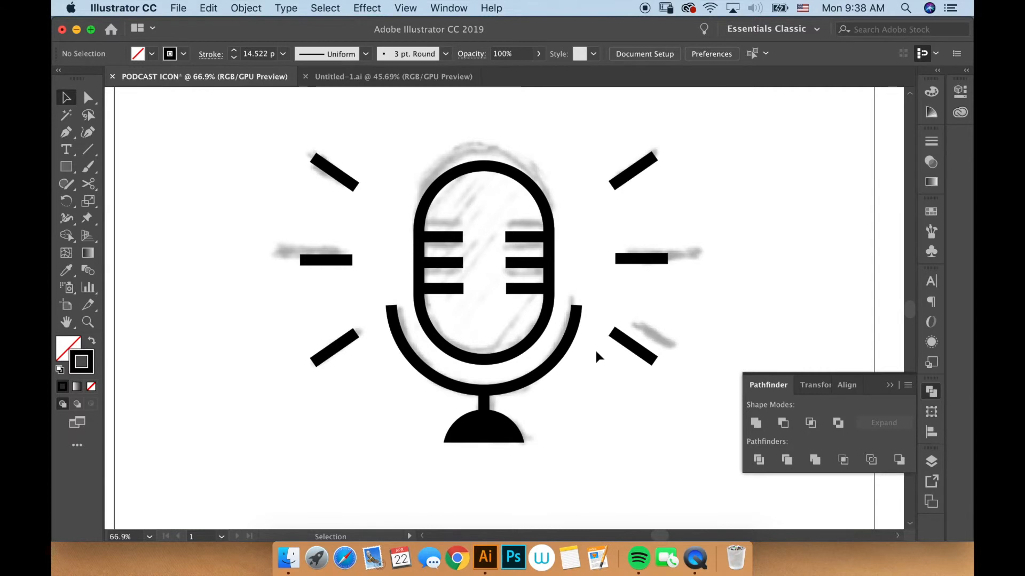
- Hide the SKETCH layer and compare the traced icon with and without the sketch behind it
alt+super+click(576, 375)
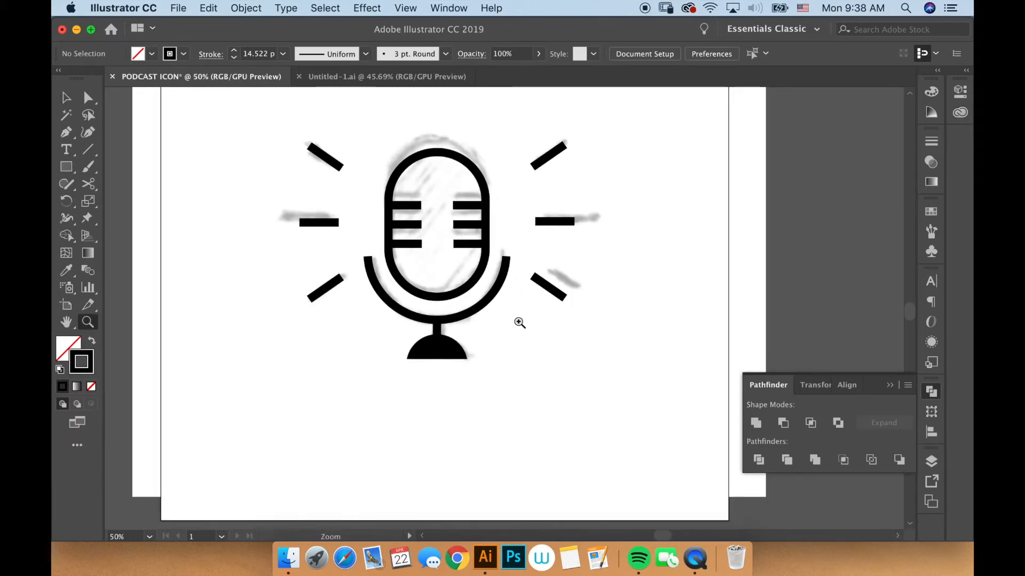
drag(521, 330, 517, 405)
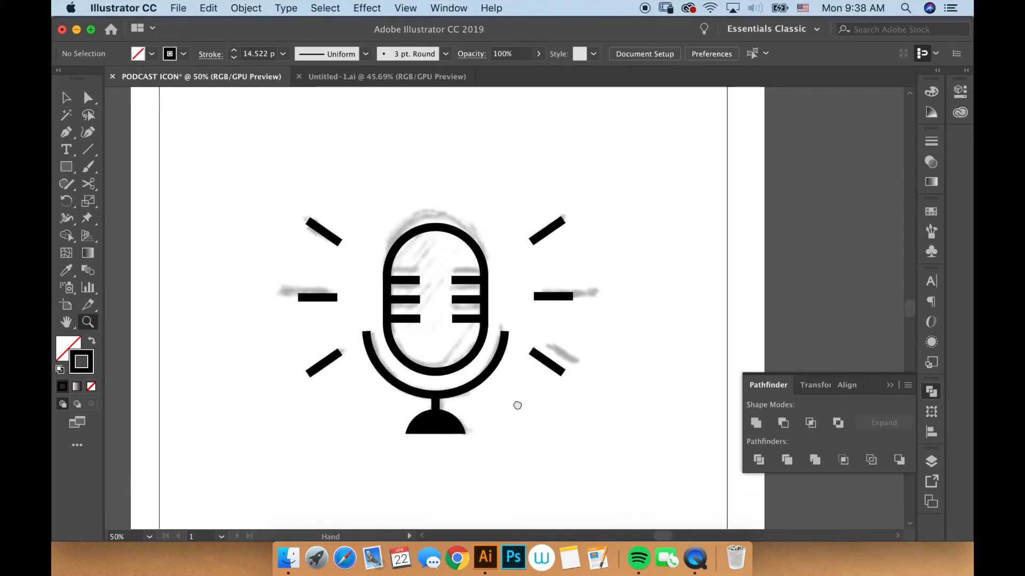
click(931, 462)
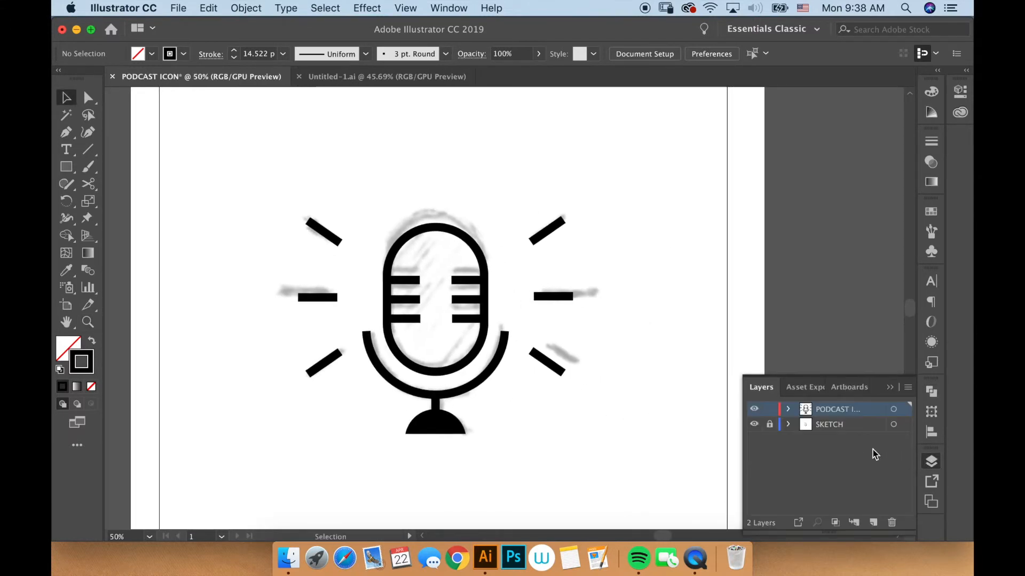
click(754, 425)
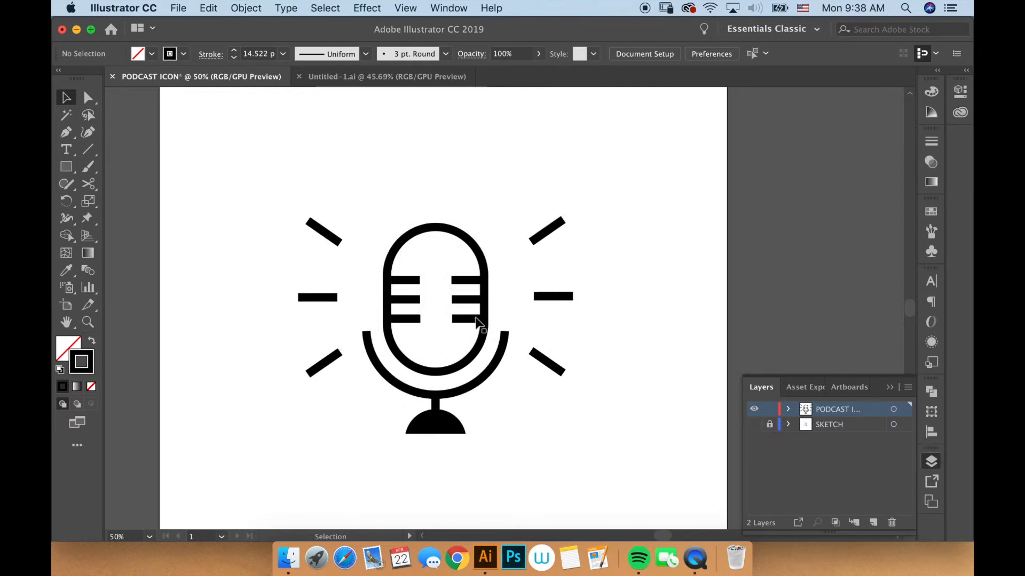
click(754, 424)
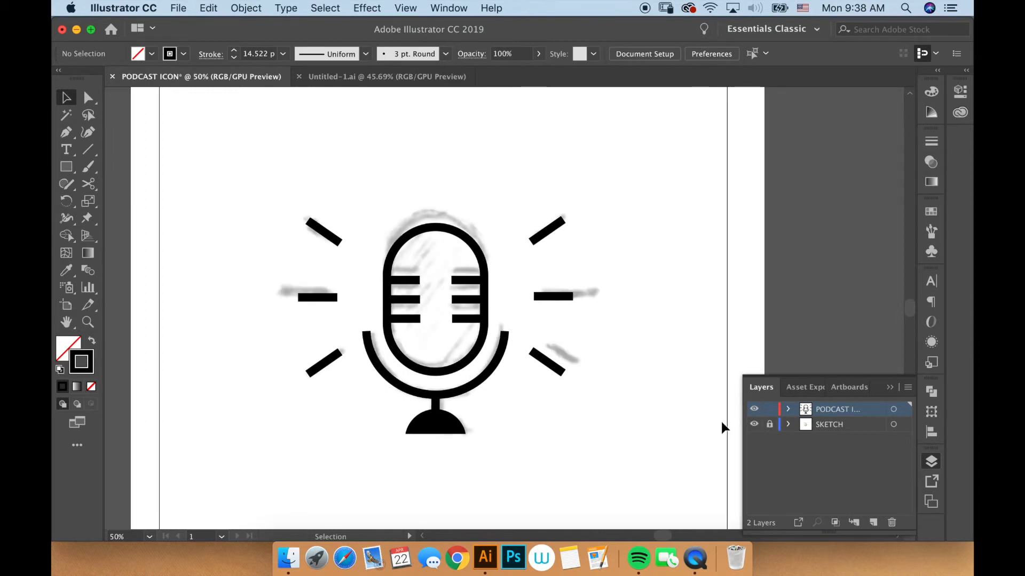
click(753, 425)
- Ungroup the sound rays and nudge the left set slightly inward toward the microphone
key(space)
drag(545, 408, 550, 364)
alt+super+click(496, 335)
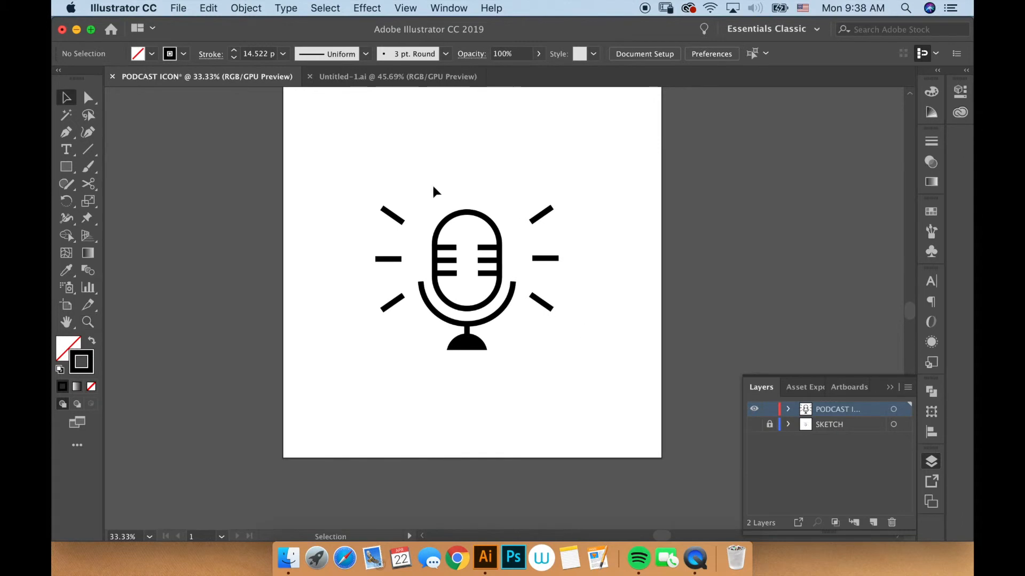
drag(365, 184, 405, 329)
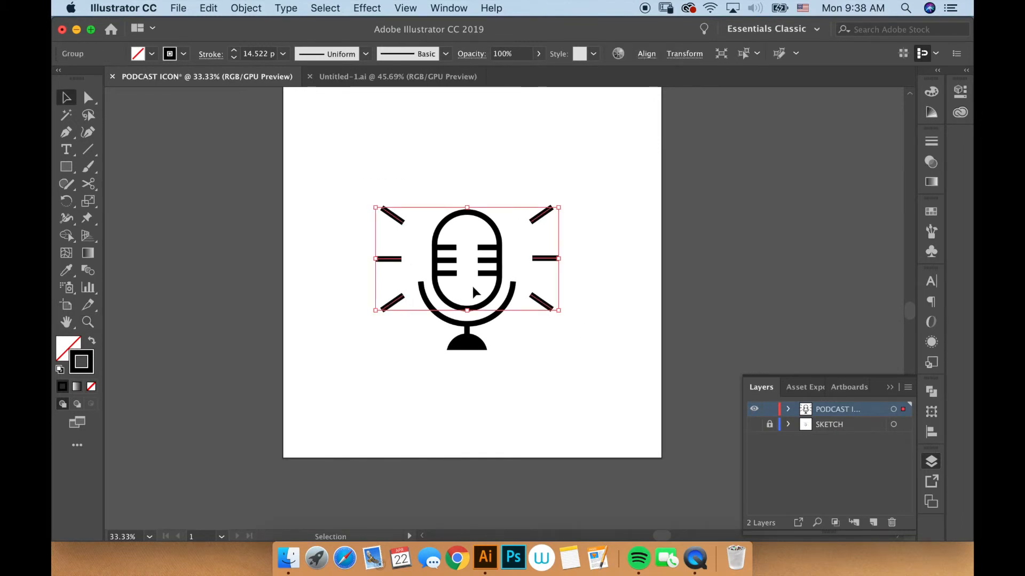
click(521, 360)
drag(389, 194, 394, 322)
click(610, 210)
- Nudge the right set of rays inward by a matching amount and regroup it with the left set
drag(528, 178, 531, 313)
key(shift+Left)
key(Left)
shift+click(400, 325)
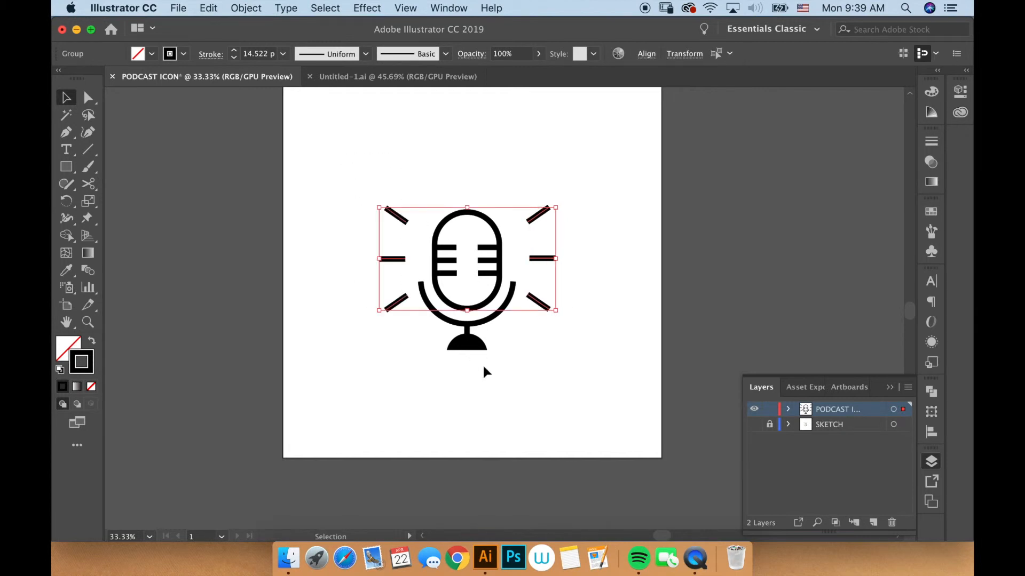
click(564, 392)
- Realign the microphone and rays by their horizontal centers, and nudge the rays down level with the middle grille lines
drag(428, 195, 427, 194)
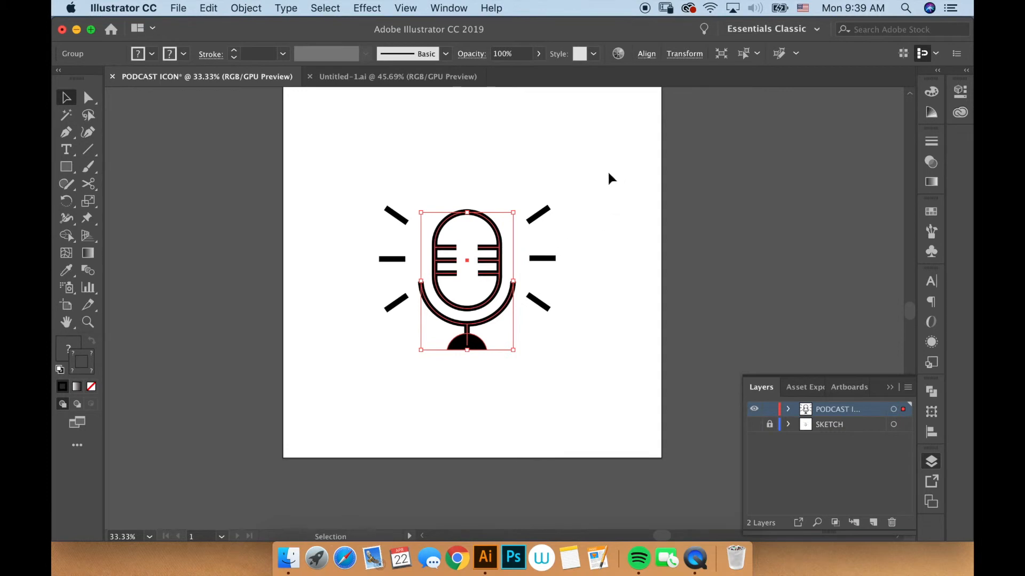
shift+click(547, 259)
click(646, 54)
click(522, 95)
click(615, 272)
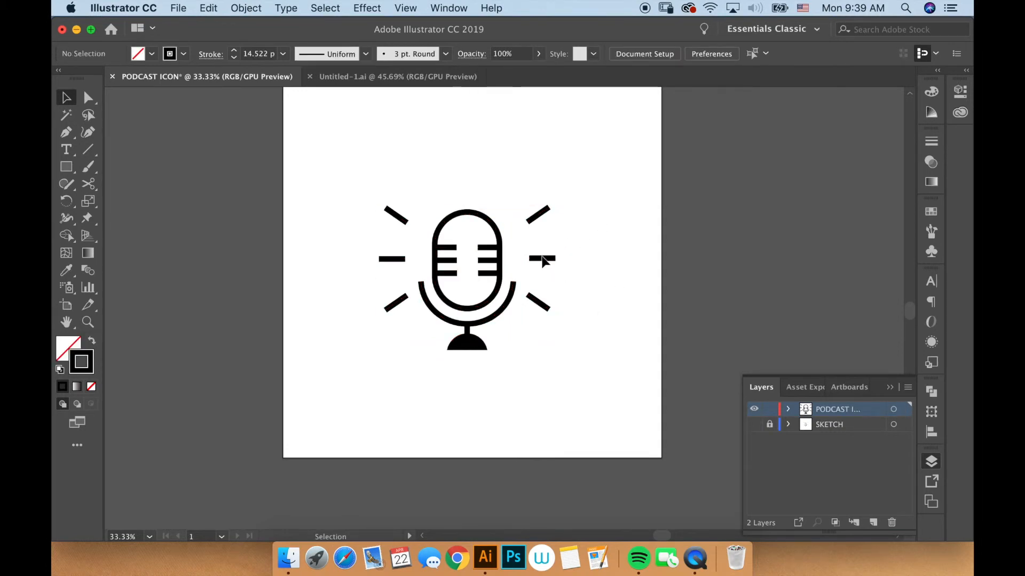
click(543, 260)
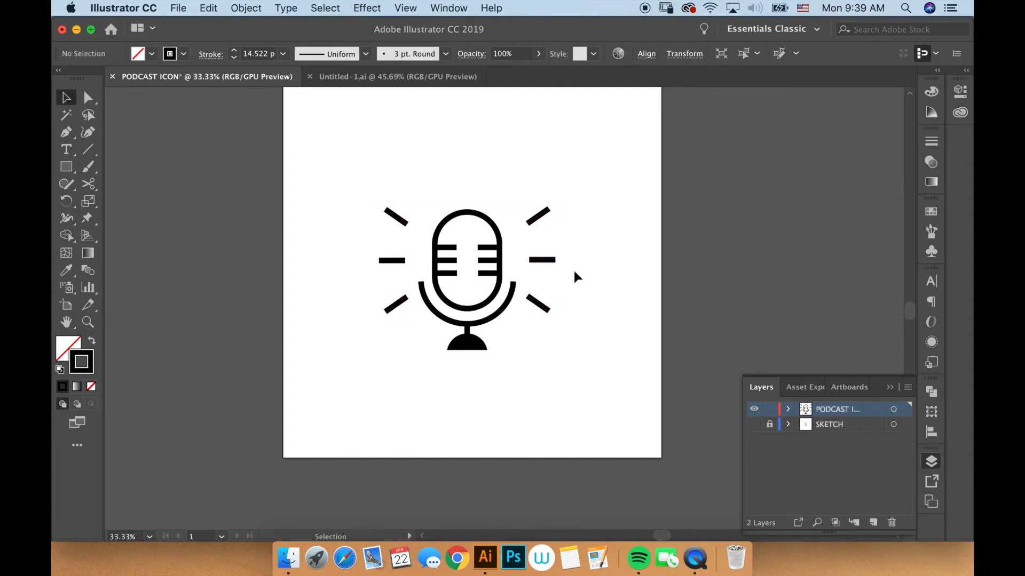
click(595, 261)
- Group the microphone and the sound rays together as one complete icon
key(z)
alt+click(532, 322)
drag(536, 332, 584, 358)
key(v)
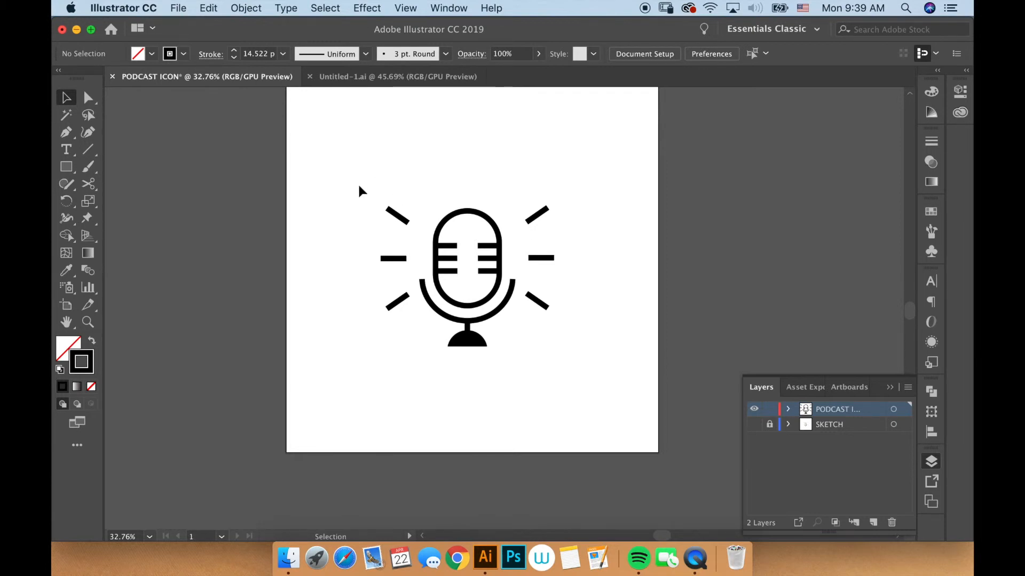
drag(357, 181, 622, 370)
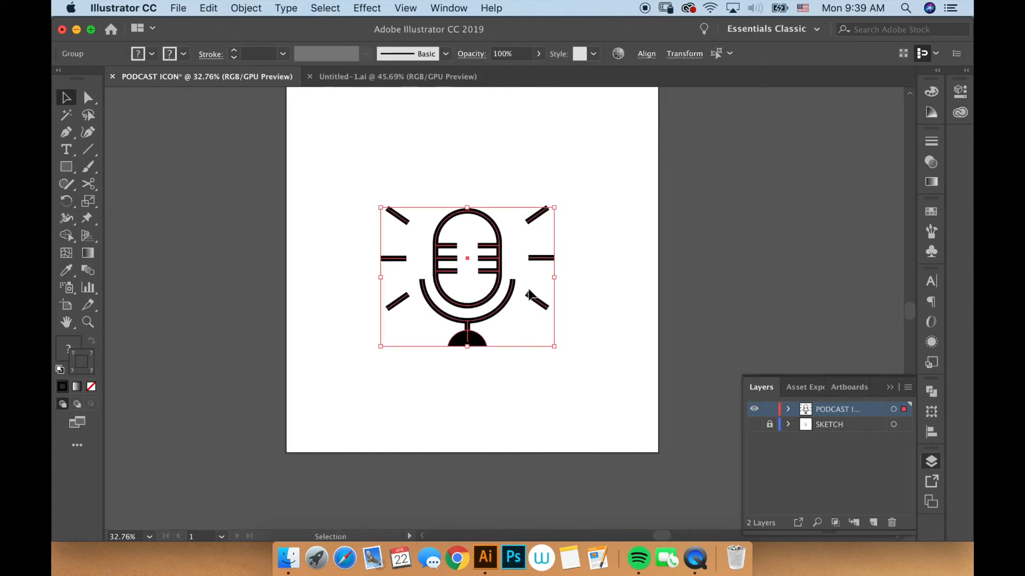
key(z)
click(516, 290)
key(v)
click(549, 360)
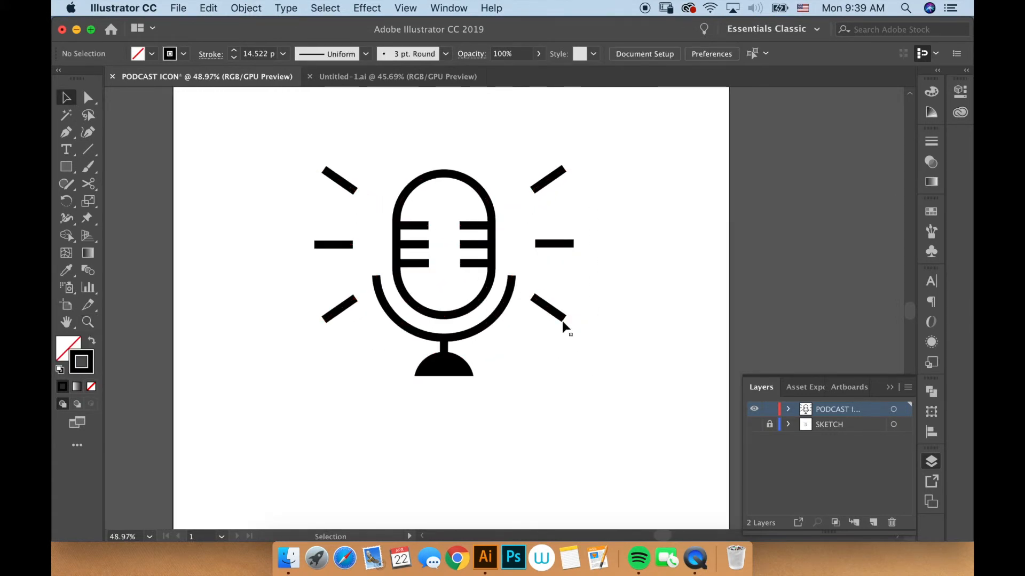
click(501, 316)
click(487, 345)
drag(597, 359, 287, 174)
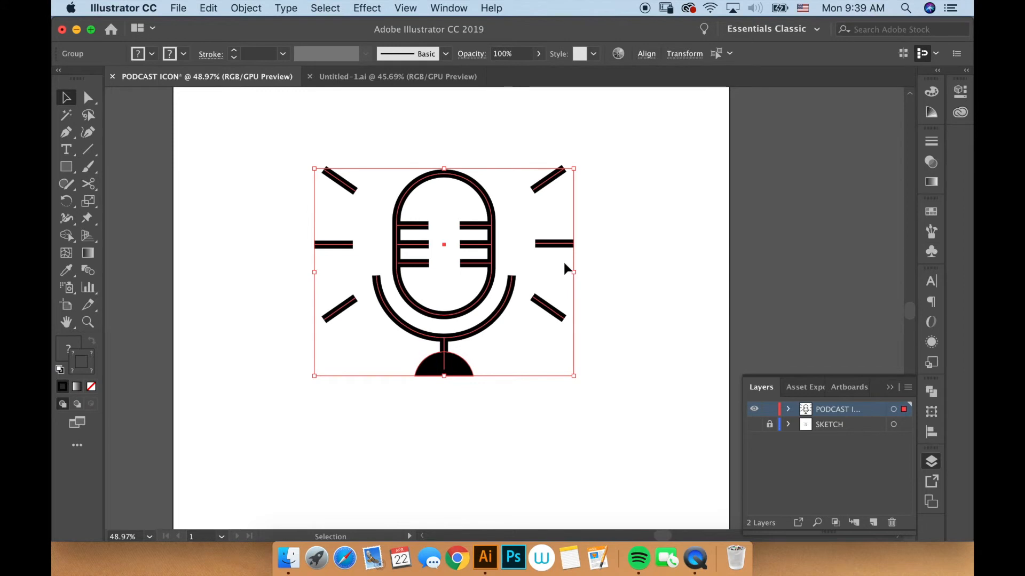
click(527, 257)
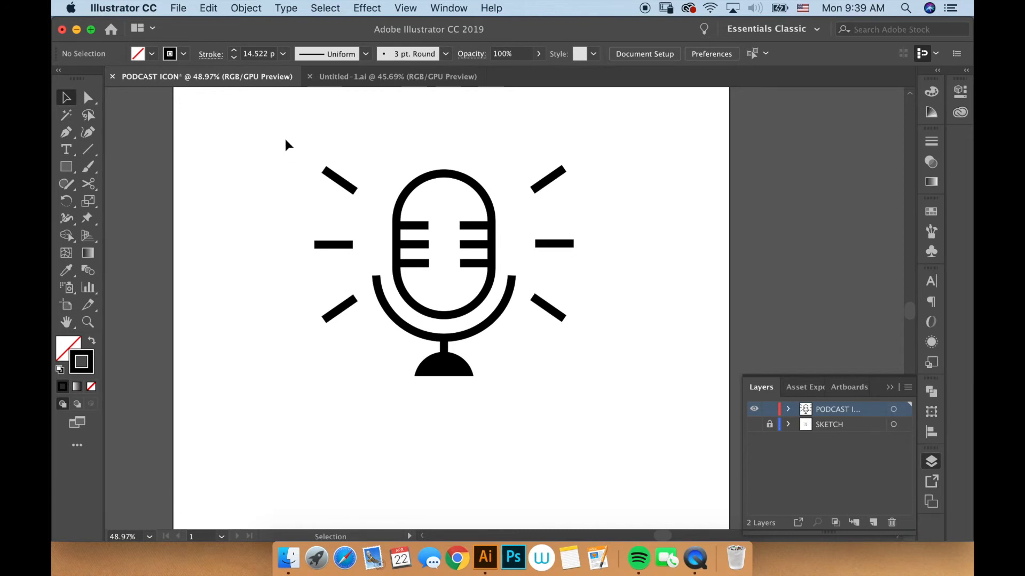
click(403, 192)
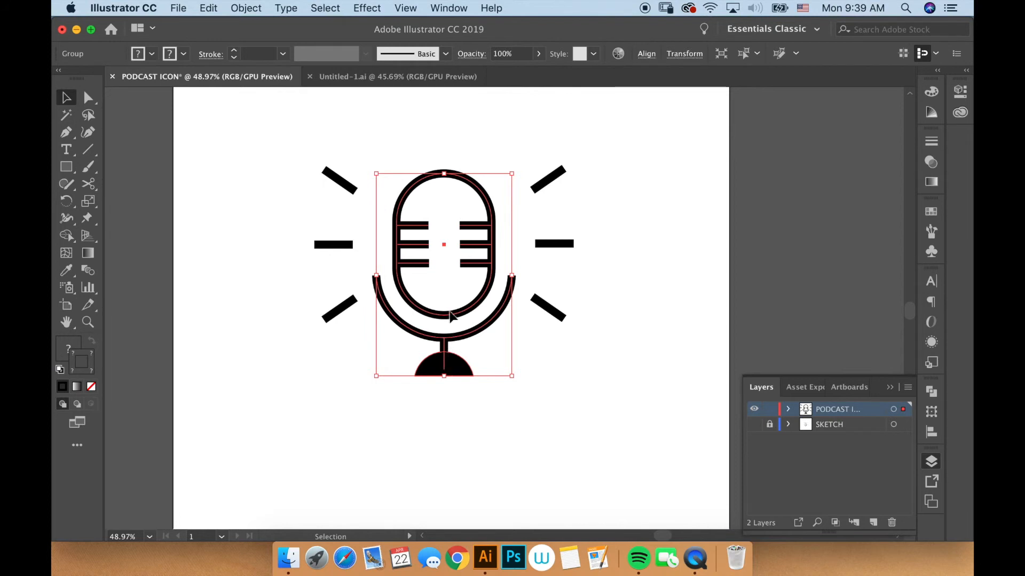
click(322, 143)
drag(322, 142, 603, 380)
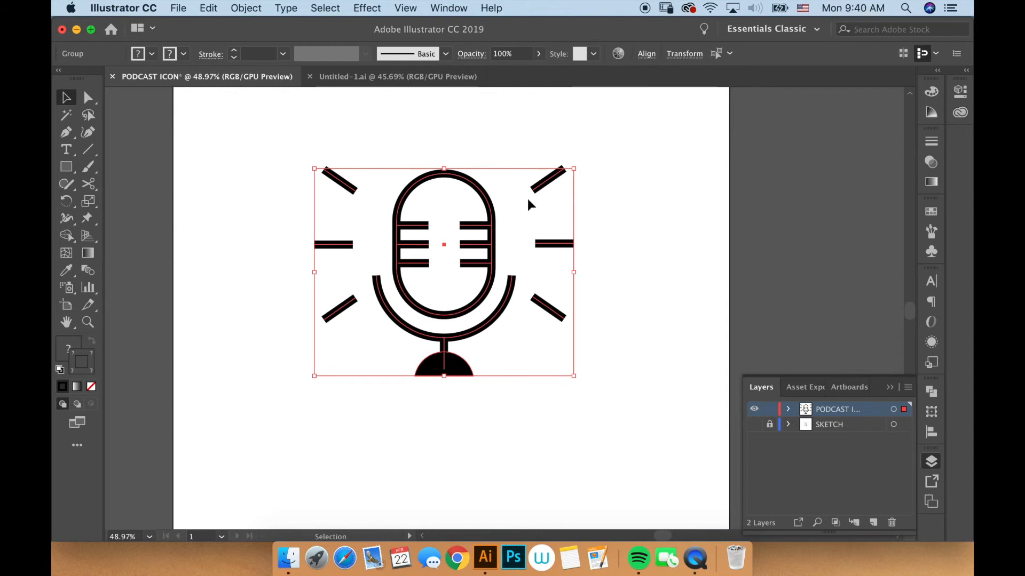
click(624, 275)
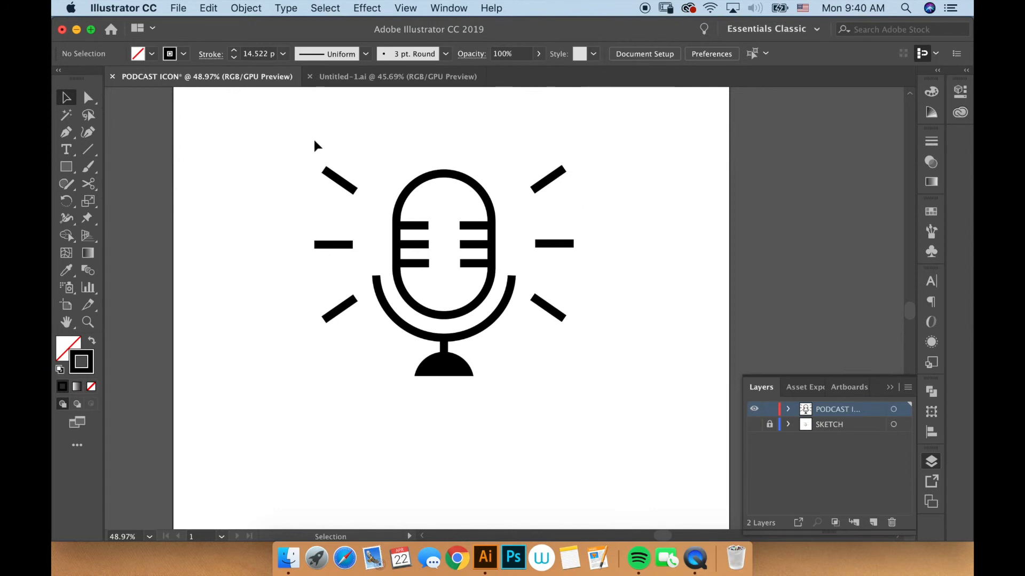
drag(295, 139, 636, 414)
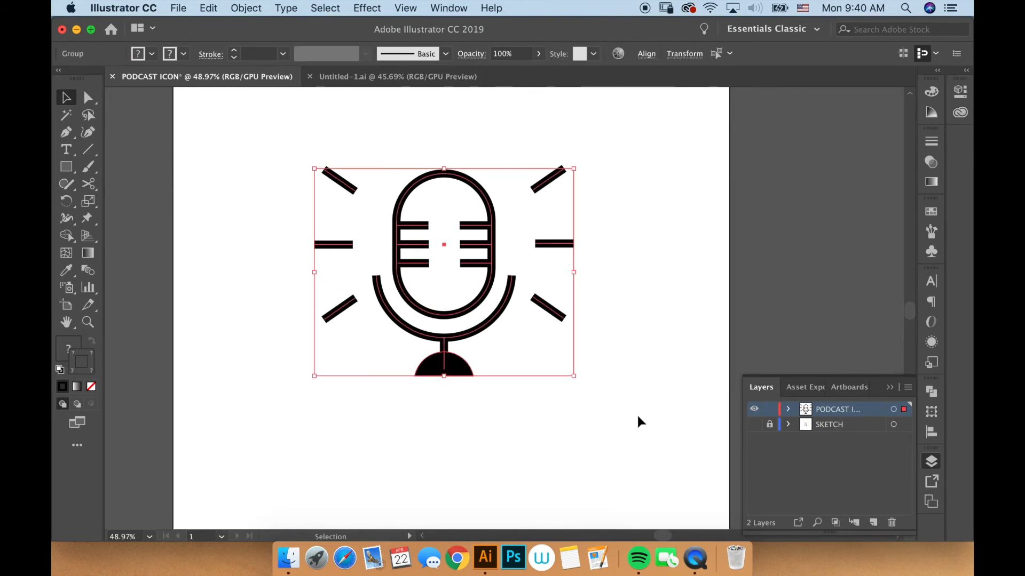
click(639, 416)
drag(265, 115, 645, 421)
click(649, 268)
- Expand the fills and strokes of the microphone and the sound rays into solid shapes
click(352, 188)
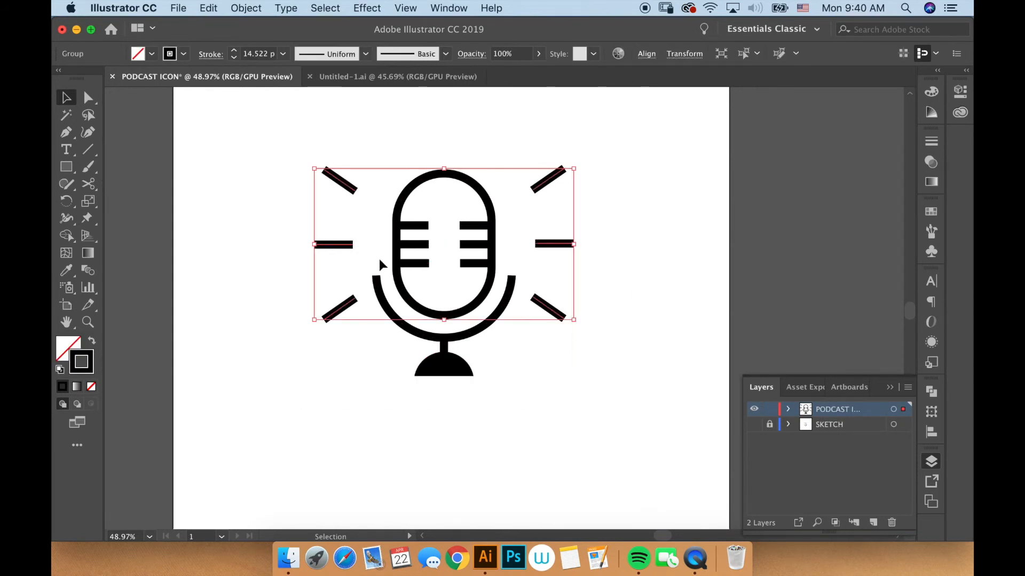
shift+click(429, 253)
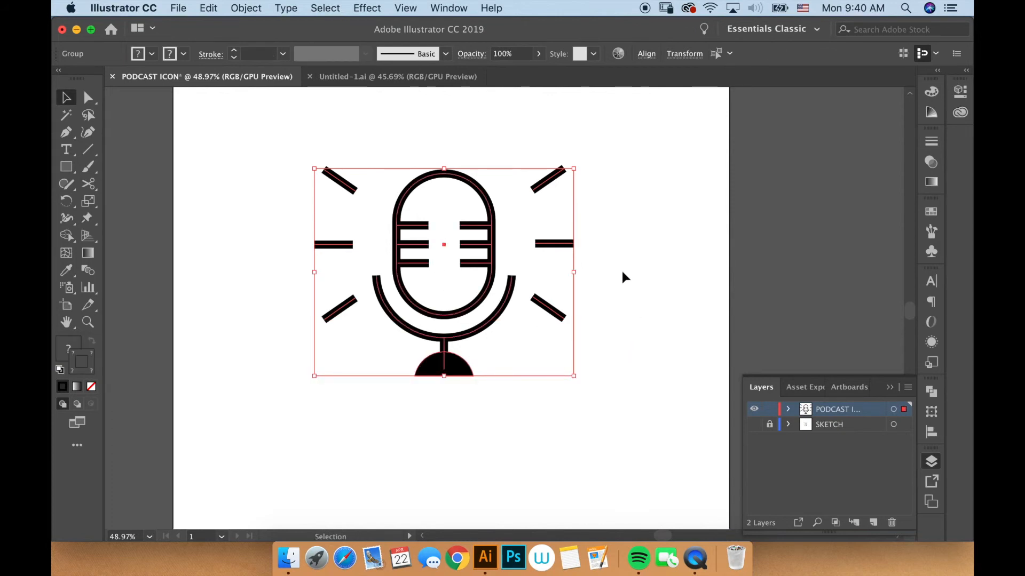
click(246, 8)
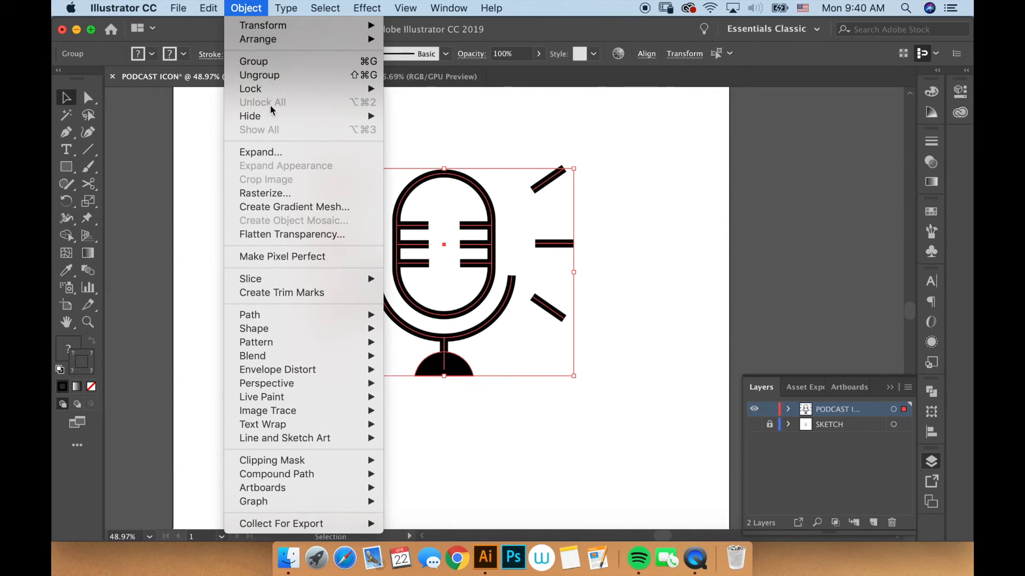
click(278, 153)
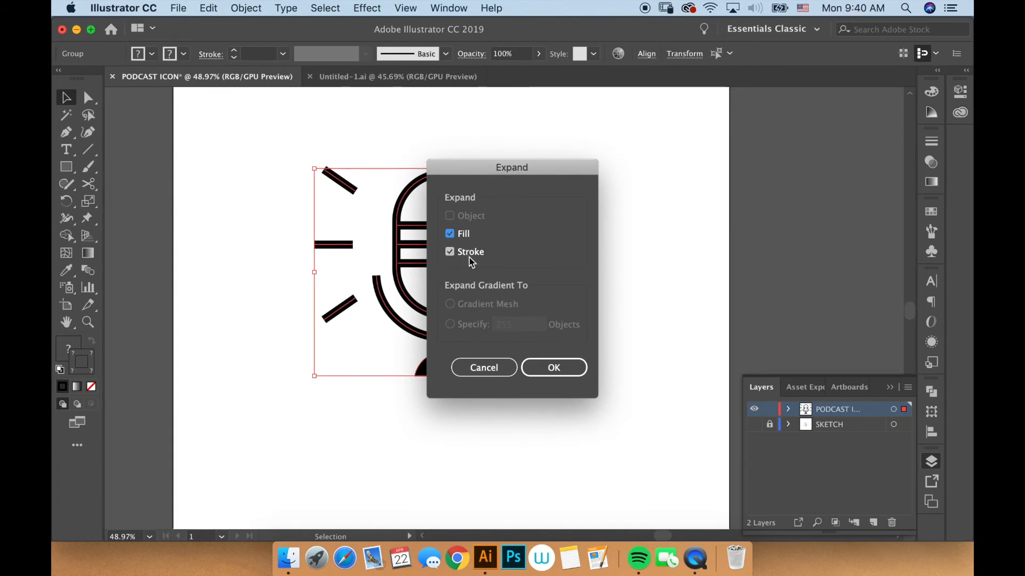
click(567, 368)
click(611, 383)
- Examine the expanded outlines up close where the grille lines, cradle, stem and base overlap
scroll(488, 343, up, 10)
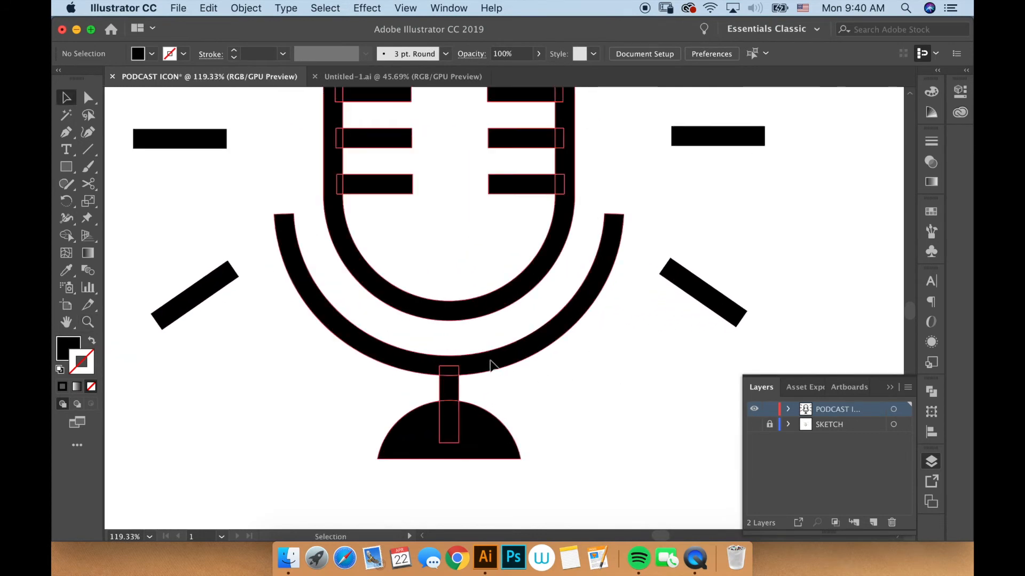
click(490, 361)
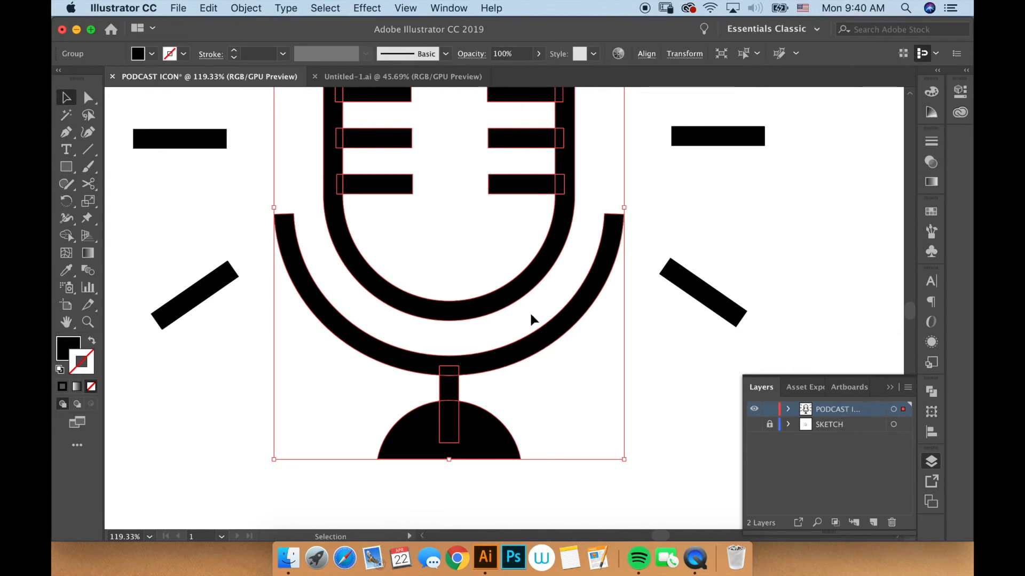
key(super+minus)
key(super+minus)
key(super+minus)
click(588, 264)
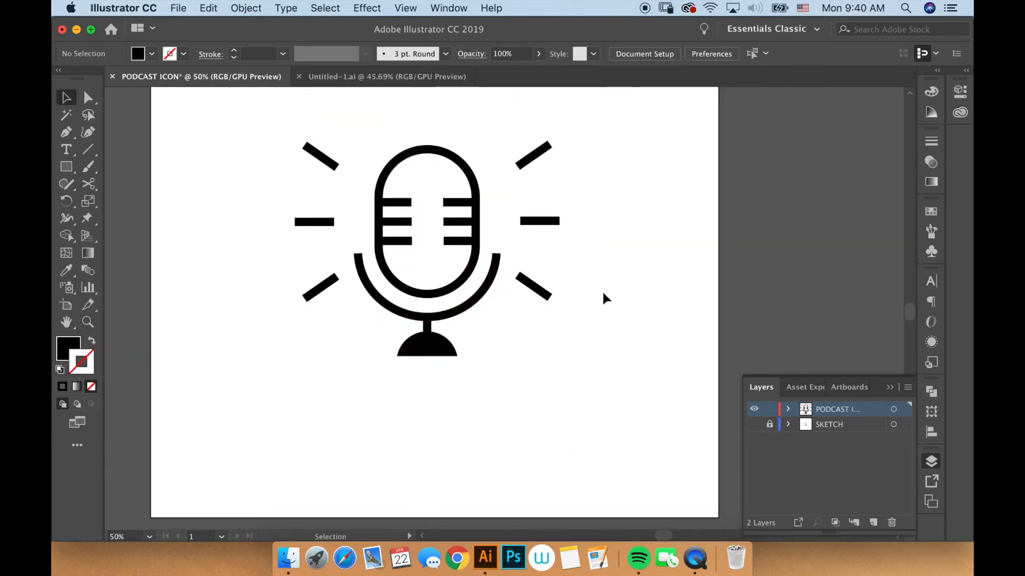
- Merge all the expanded microphone and ray shapes with the Pathfinder's Unite shape mode
drag(261, 119, 602, 392)
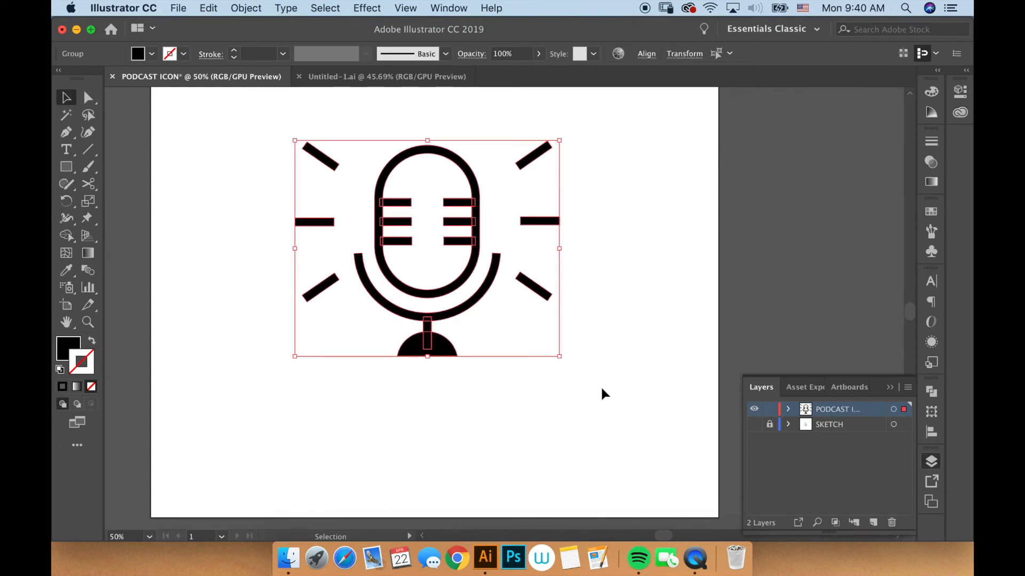
click(932, 391)
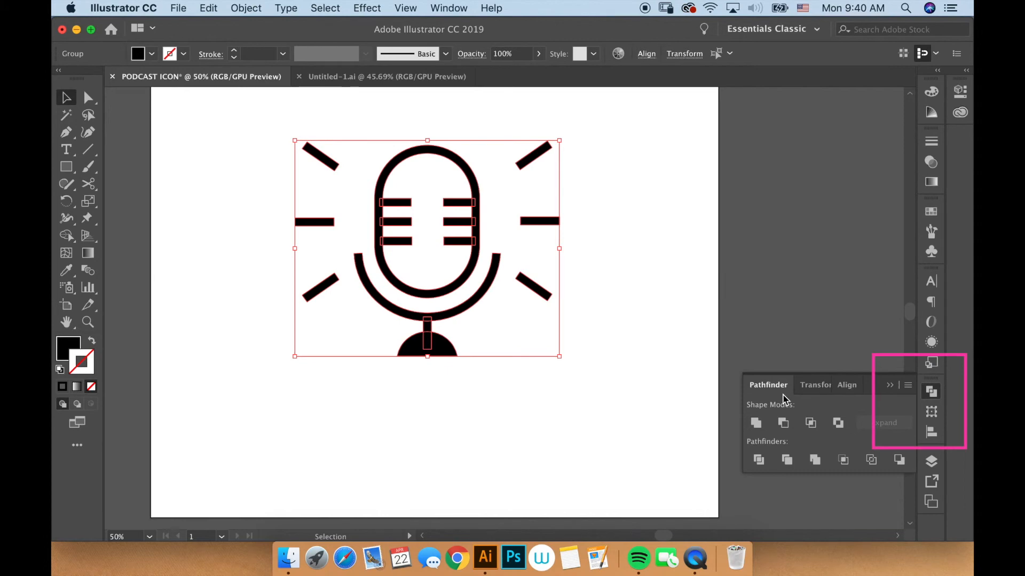
click(449, 8)
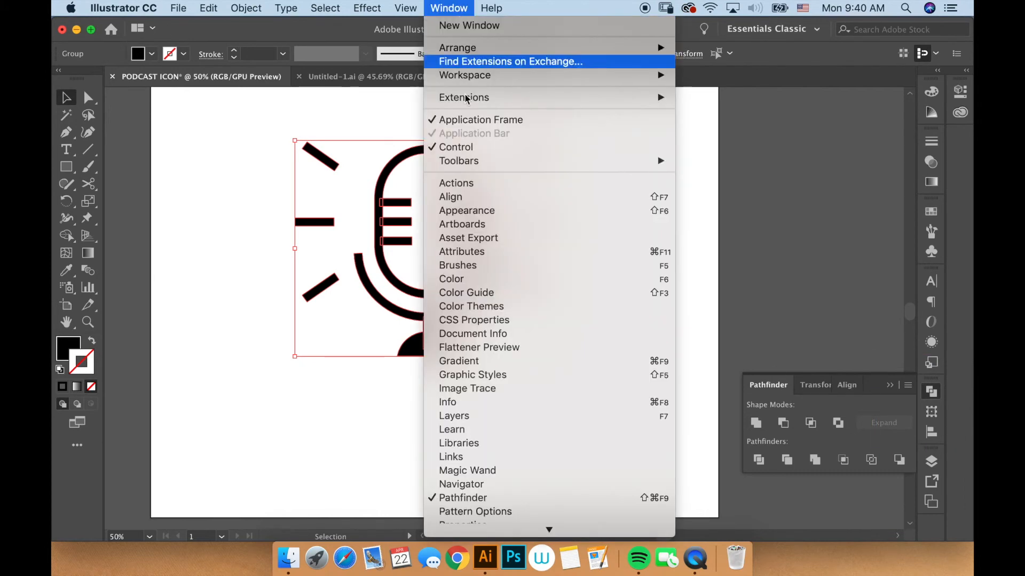
click(480, 498)
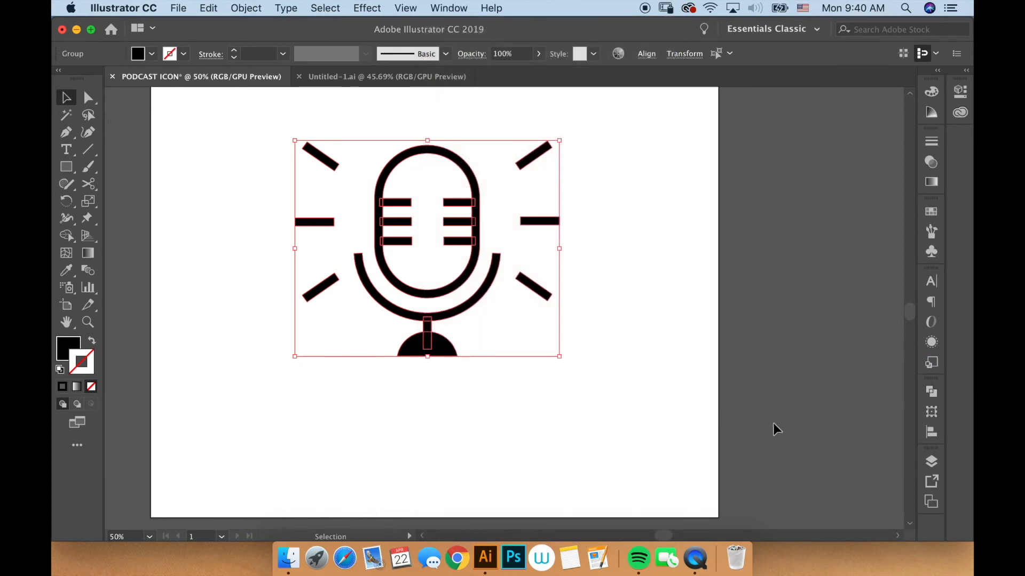
click(928, 396)
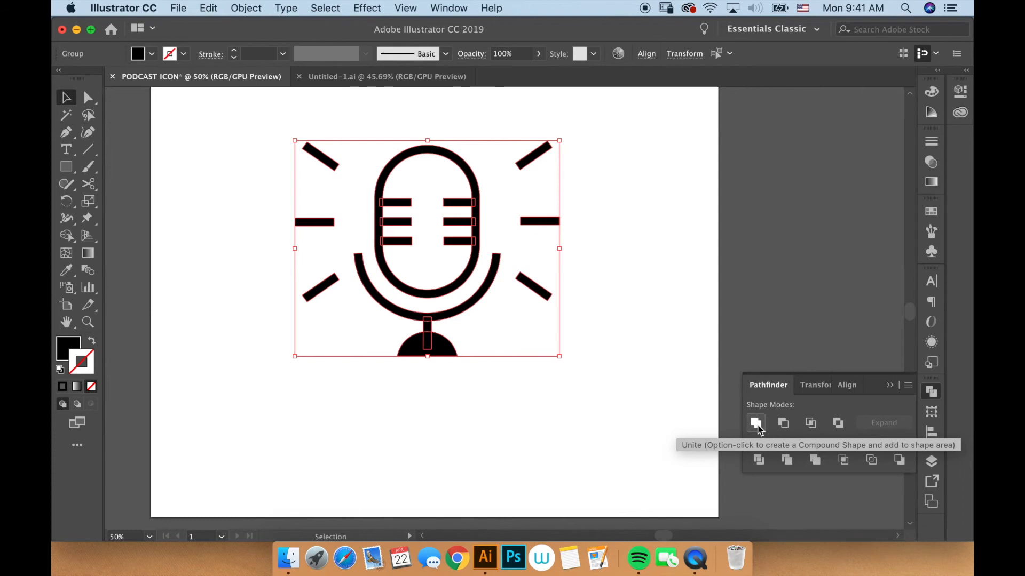
scroll(441, 254, up, 6)
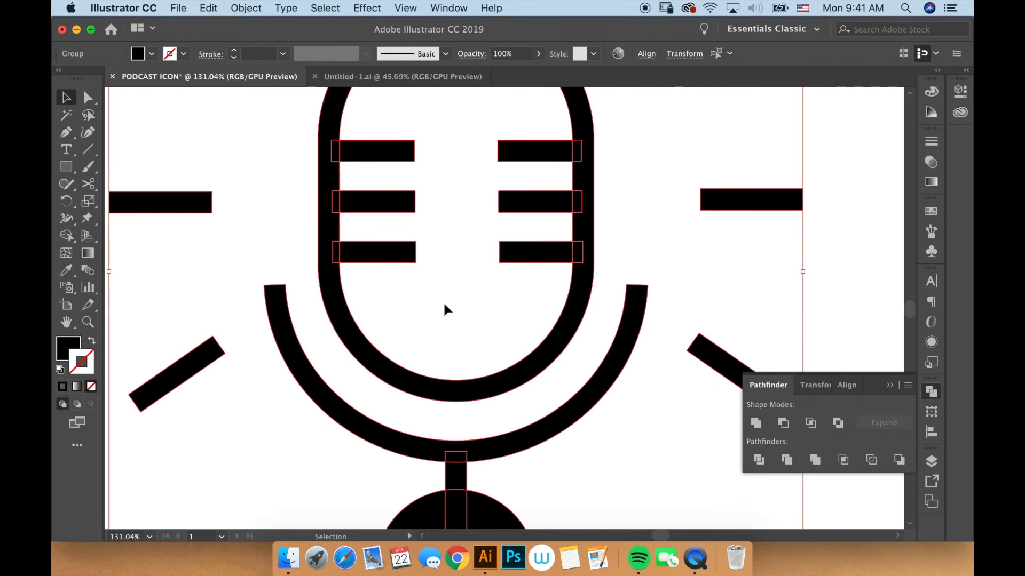
click(756, 423)
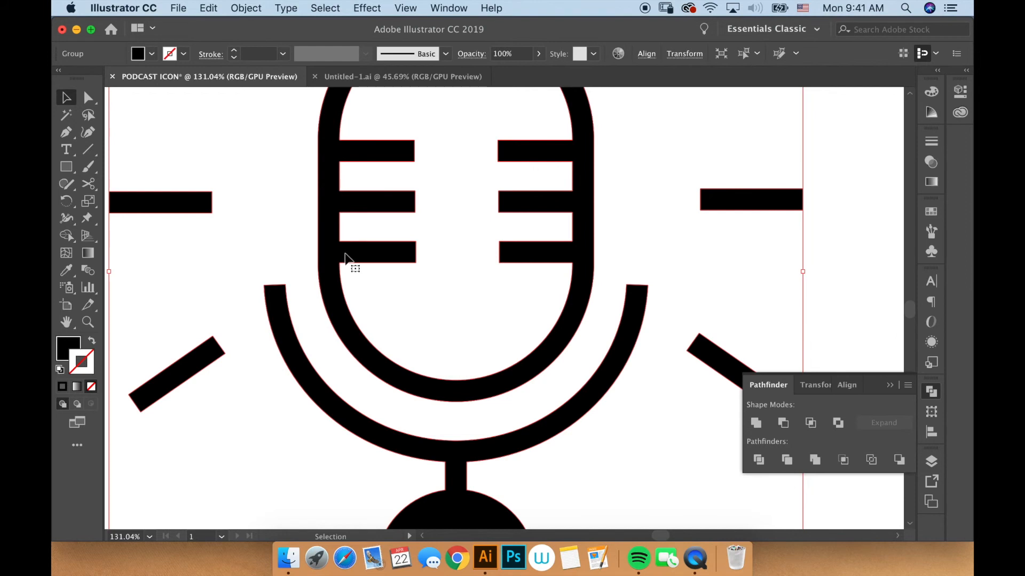
- Check the united outlines and shift the whole icon slightly to the left and down on the artboard
key(z)
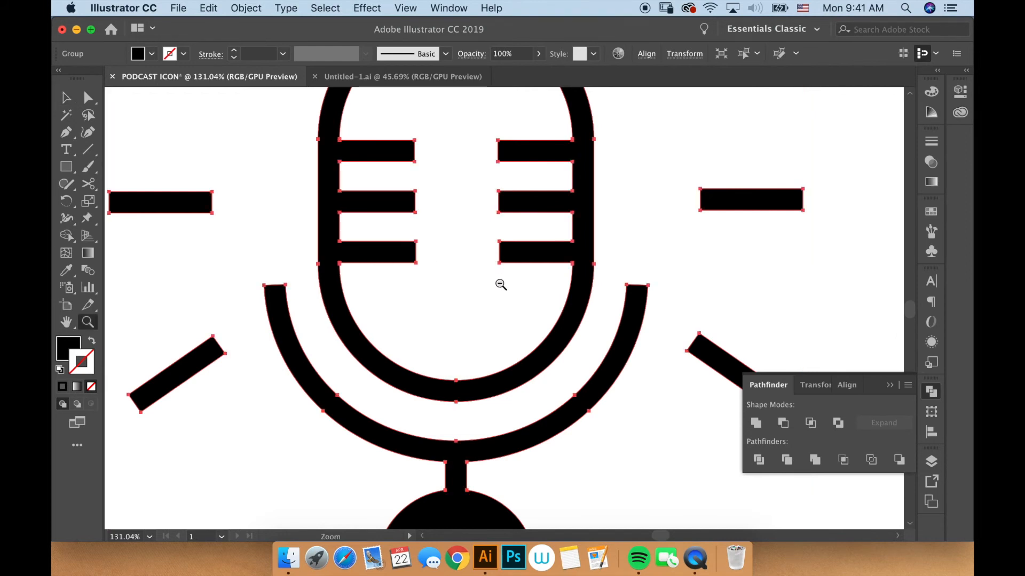
alt+click(501, 284)
alt+click(500, 284)
alt+click(508, 293)
click(507, 293)
key(v)
click(713, 332)
drag(710, 336, 649, 284)
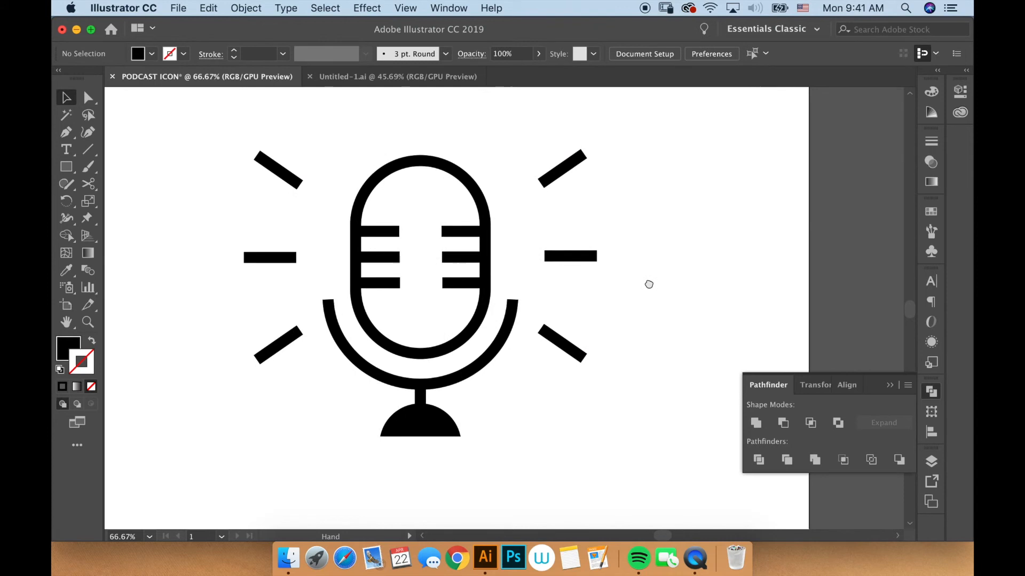
drag(487, 300, 451, 250)
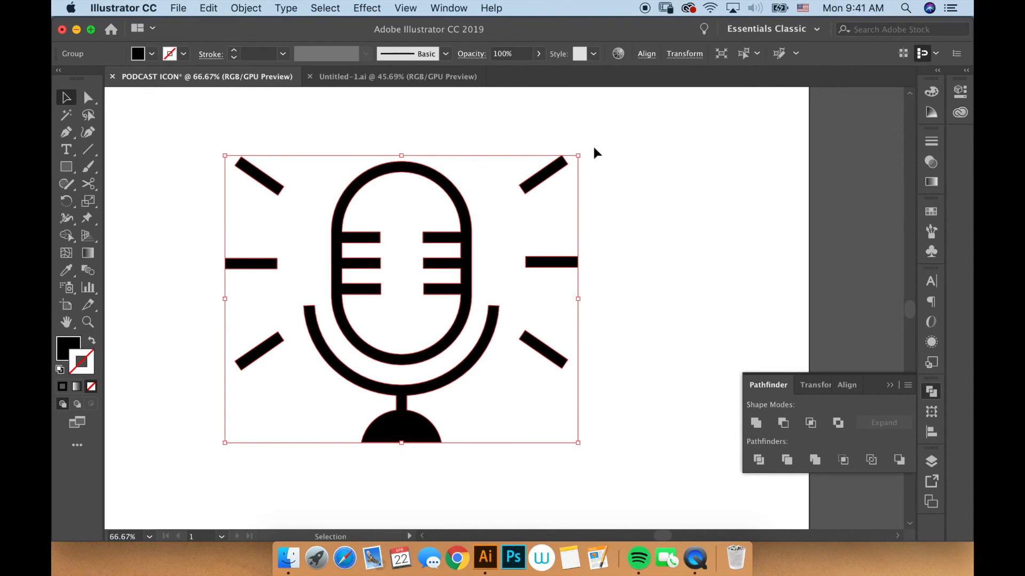
- Scale the united icon proportionally about its center to roughly three-quarters of its width, undoing a first resize made from the corner
drag(581, 156, 419, 301)
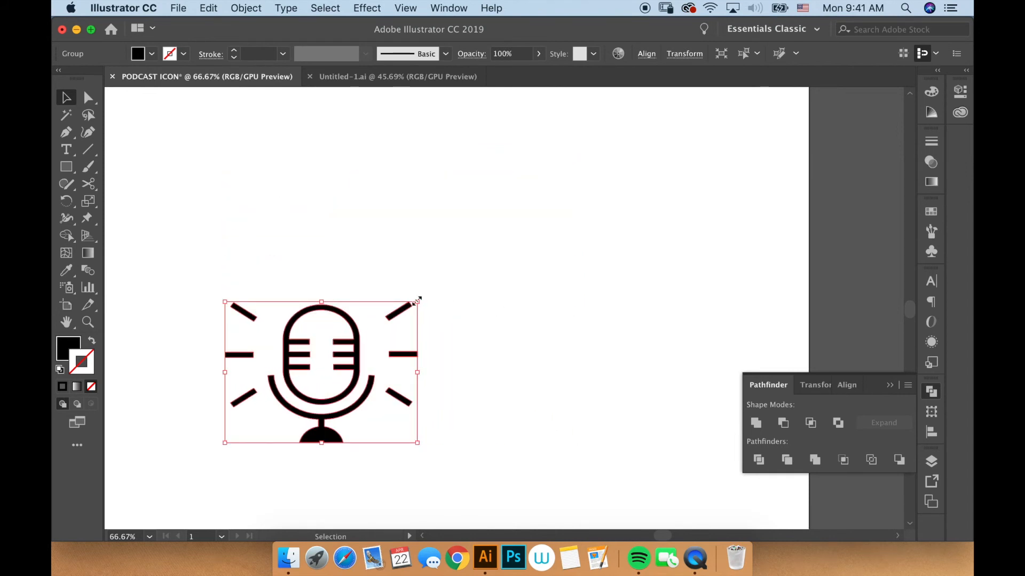
key(super+z)
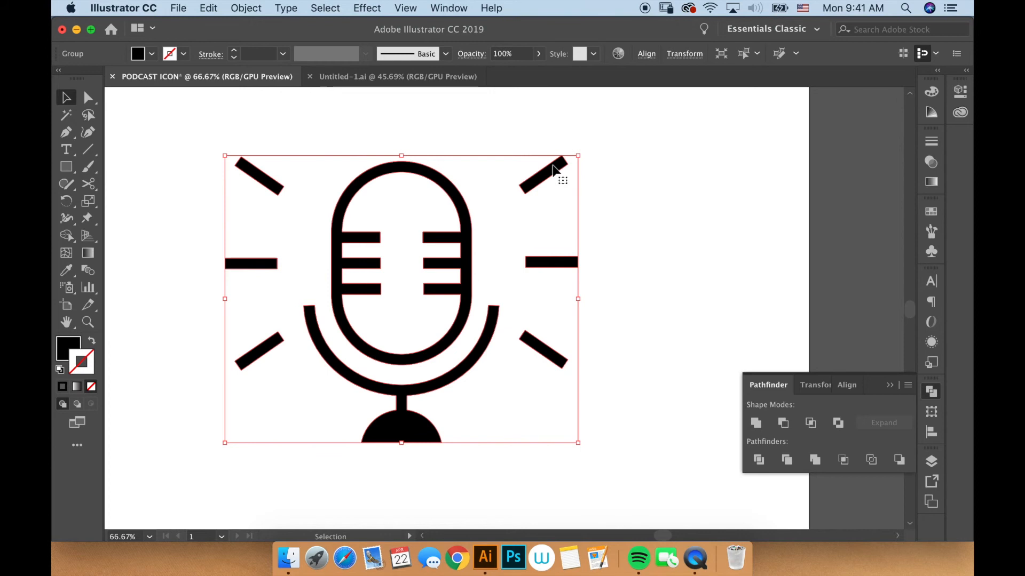
drag(578, 155, 464, 249)
click(447, 369)
click(461, 250)
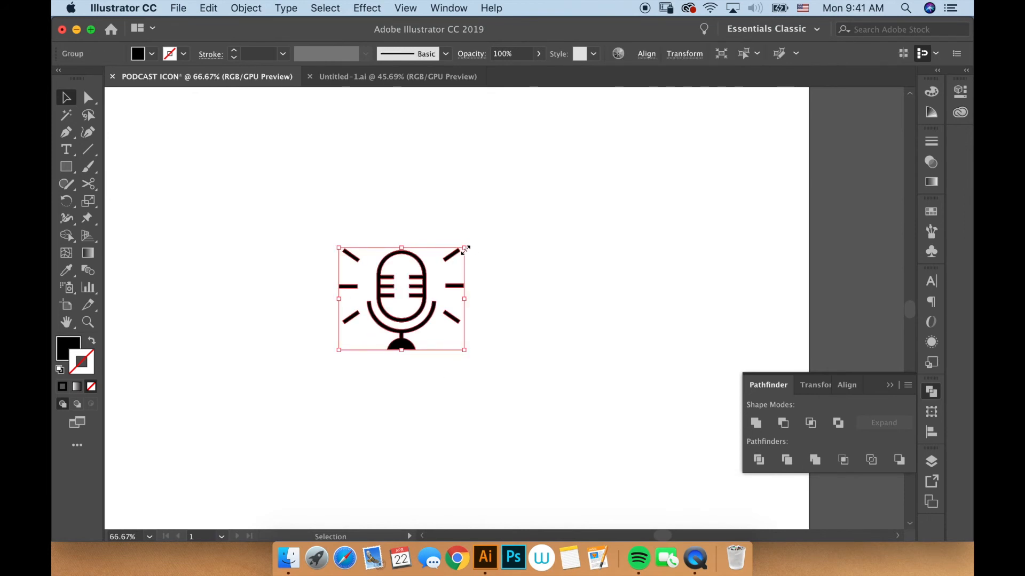
drag(469, 247, 573, 191)
click(636, 320)
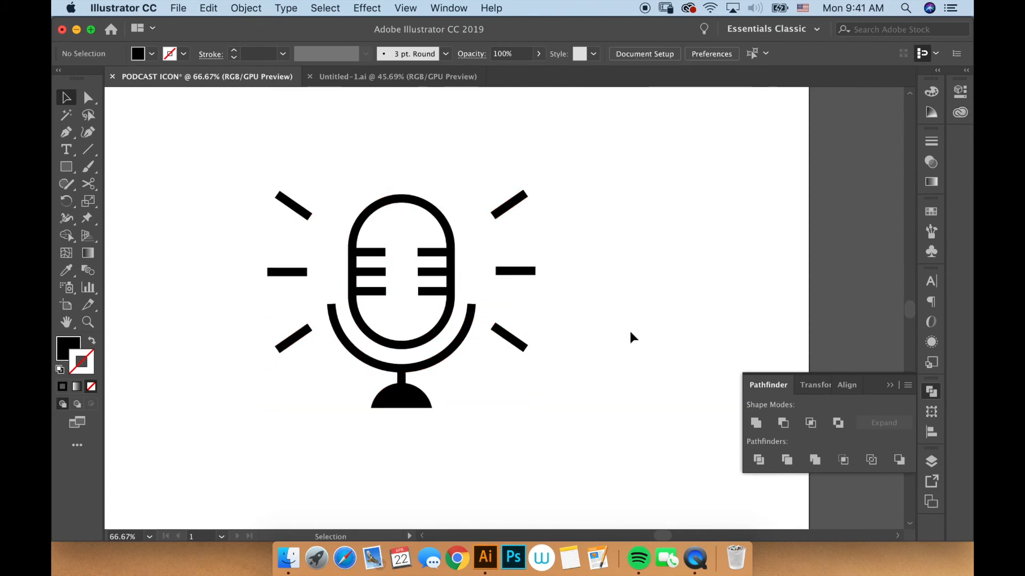
- Reduce the icon by about another tenth, keeping its proportions and center
drag(556, 393, 220, 179)
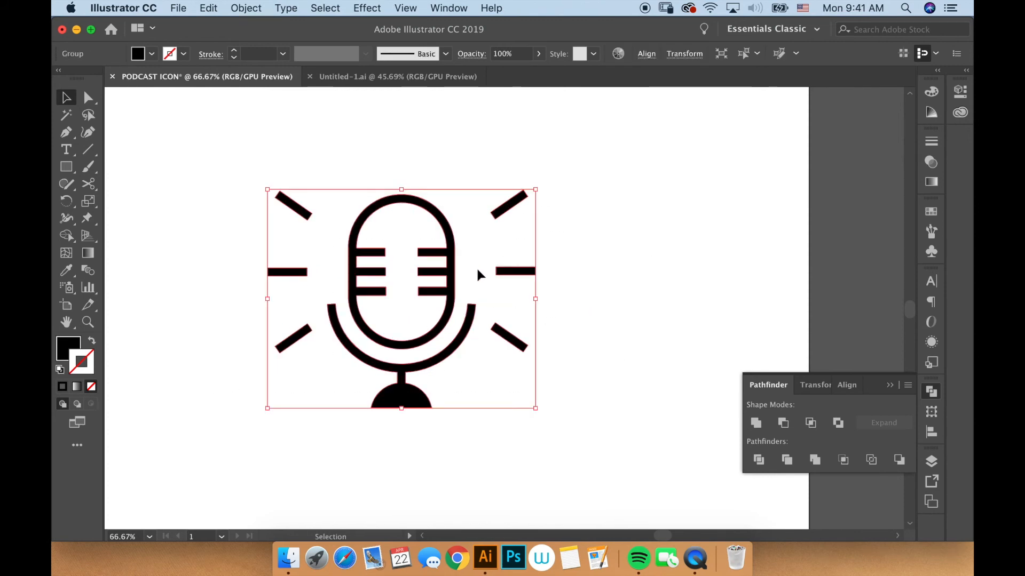
drag(535, 191, 493, 251)
click(508, 331)
drag(509, 331, 368, 231)
drag(457, 254, 522, 201)
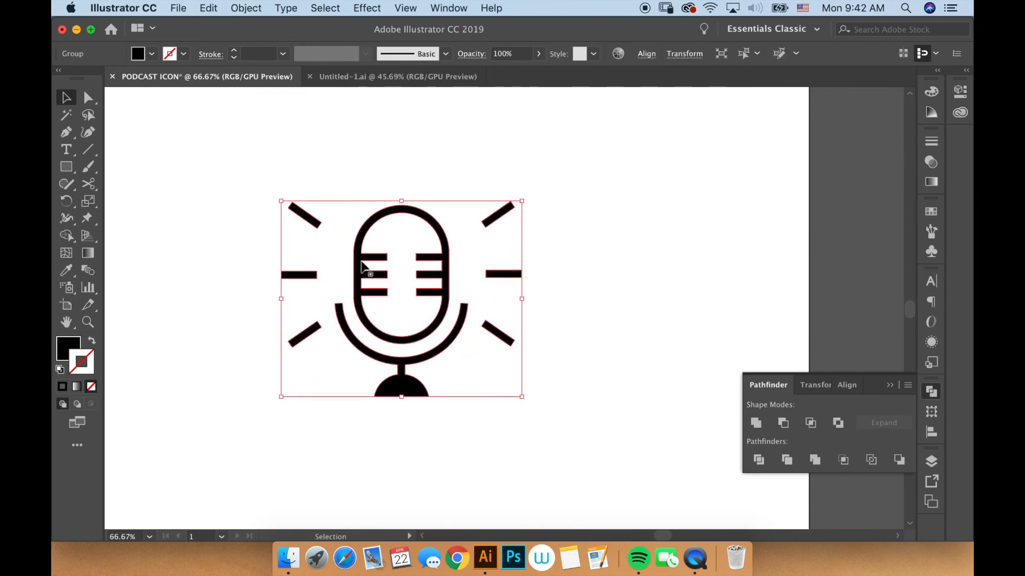
click(591, 316)
- Change the fill color of the whole icon to dark red (#9B1515)
key(z)
alt+click(491, 325)
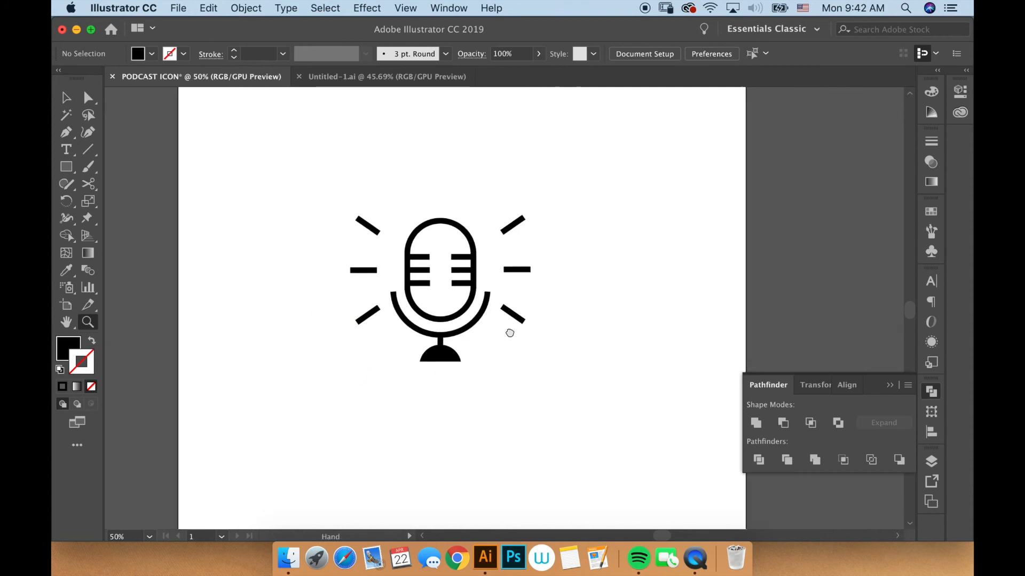
click(510, 325)
key(v)
click(457, 302)
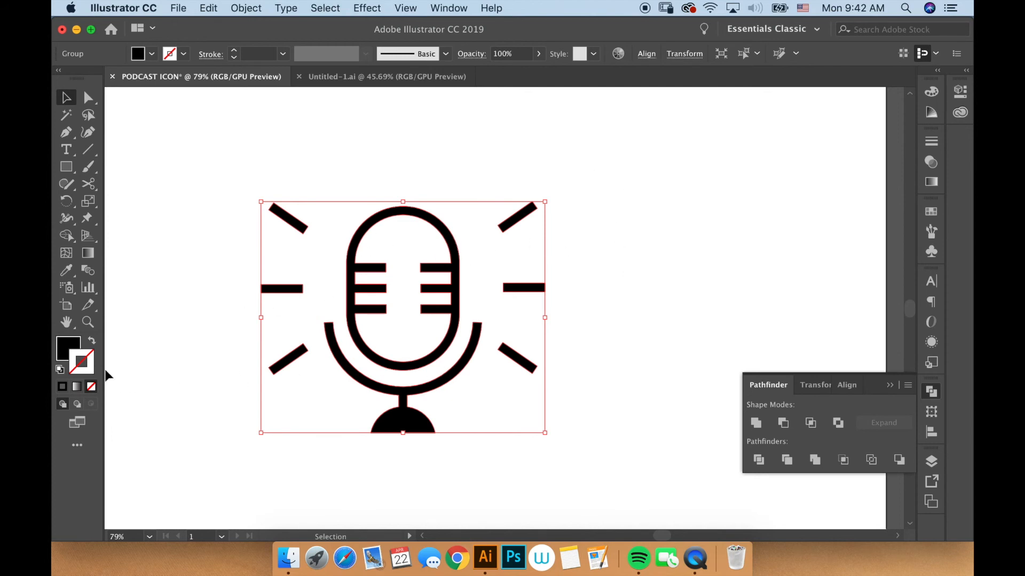
click(71, 346)
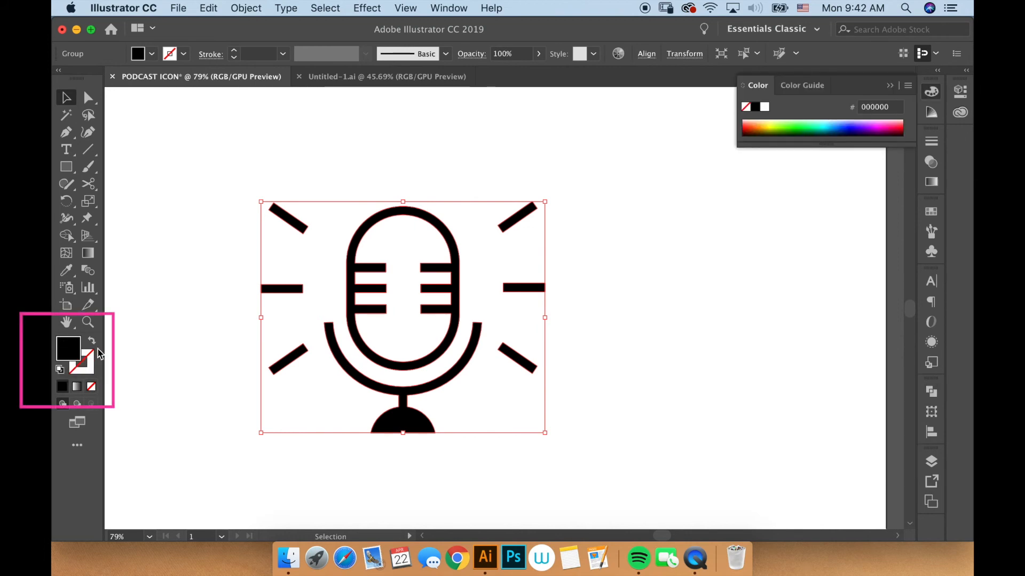
click(94, 363)
click(71, 353)
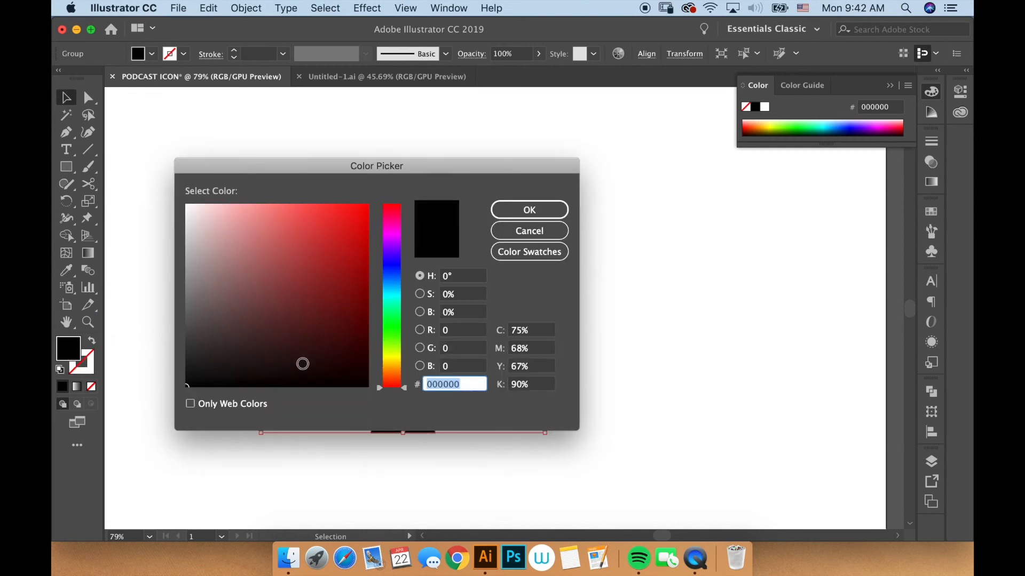
mouse_move(307, 292)
mouse_down()
mouse_move(348, 304)
mouse_move(326, 267)
mouse_move(343, 273)
mouse_up()
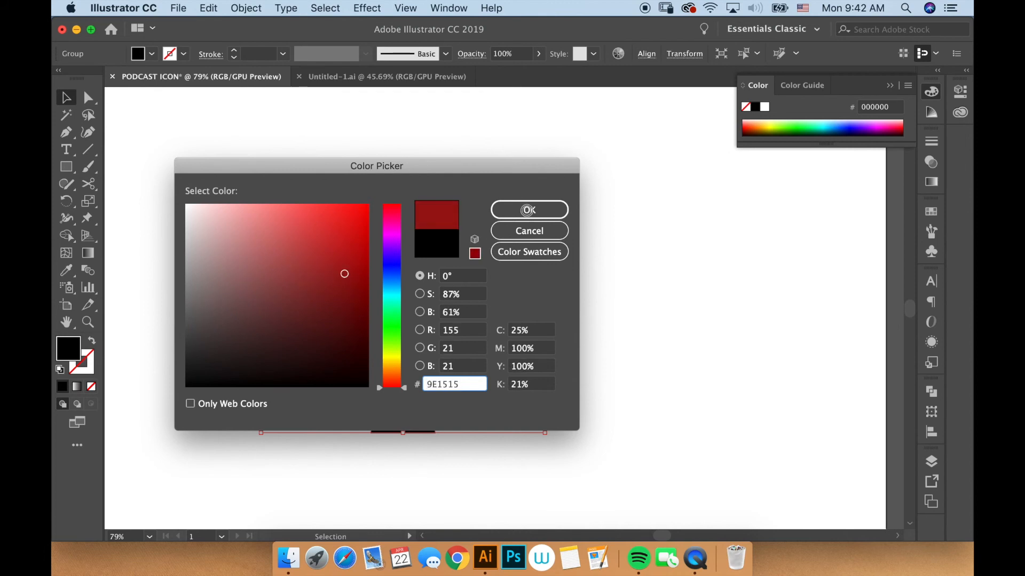
click(529, 210)
click(649, 299)
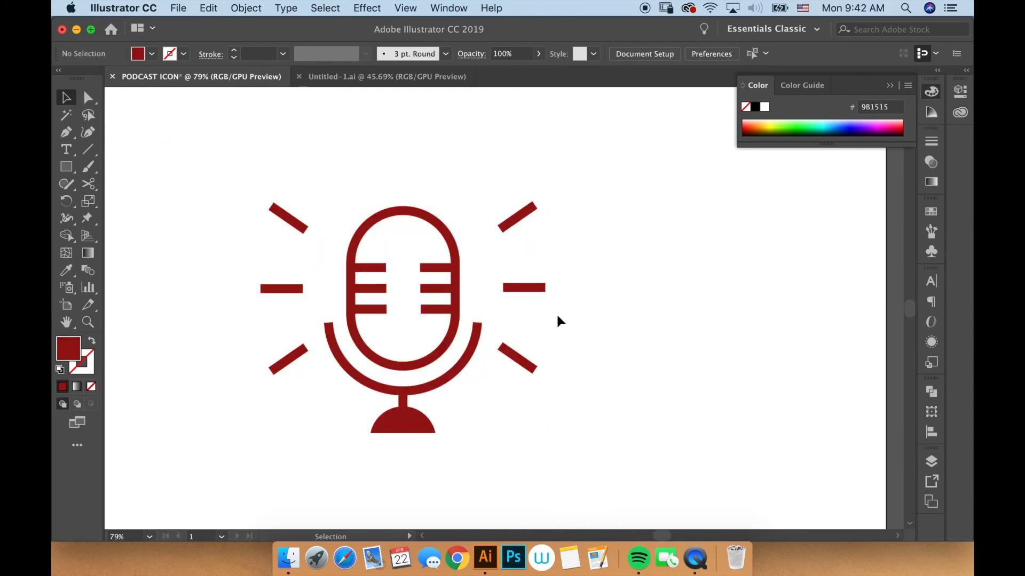
- Draw a square in the empty area to the right of the icon and fill it with dark blue (#13137C)
key(m)
mouse_move(719, 261)
mouse_down()
mouse_move(739, 263)
mouse_move(771, 311)
mouse_up()
key(v)
double_click(76, 354)
click(392, 266)
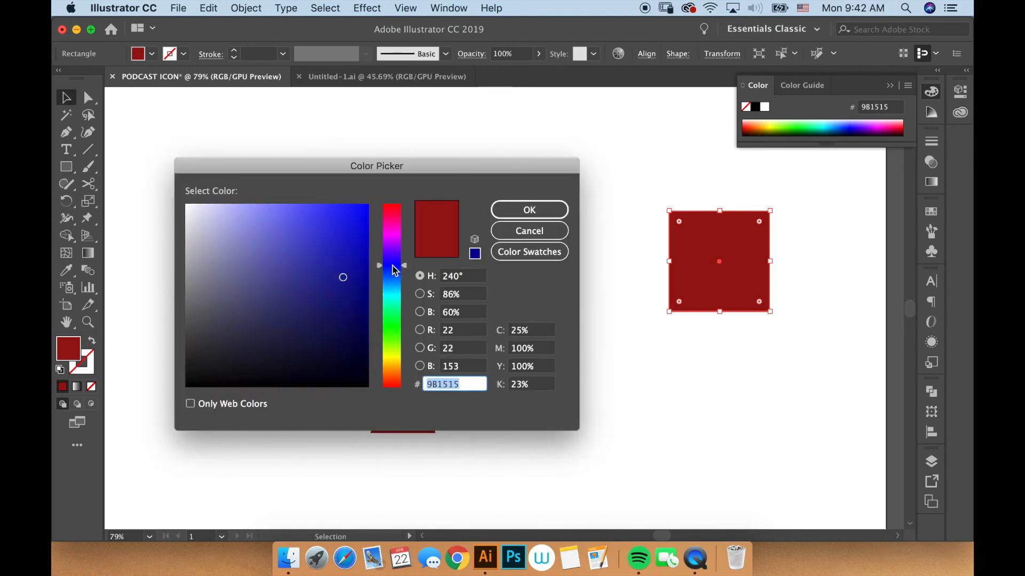
click(341, 296)
click(531, 209)
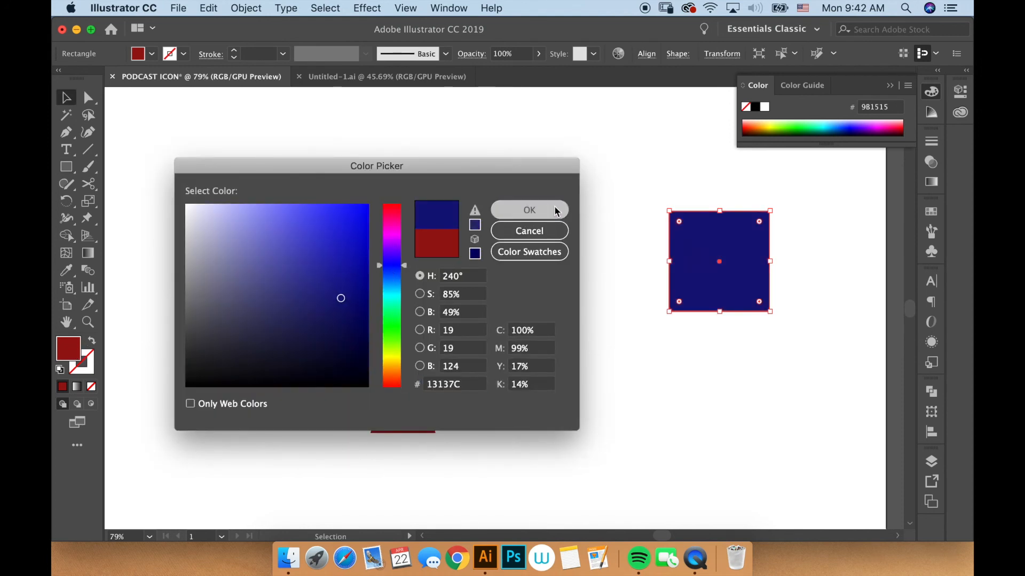
- Move the dark blue square slightly up and closer to the microphone icon, leaving it deselected
click(619, 256)
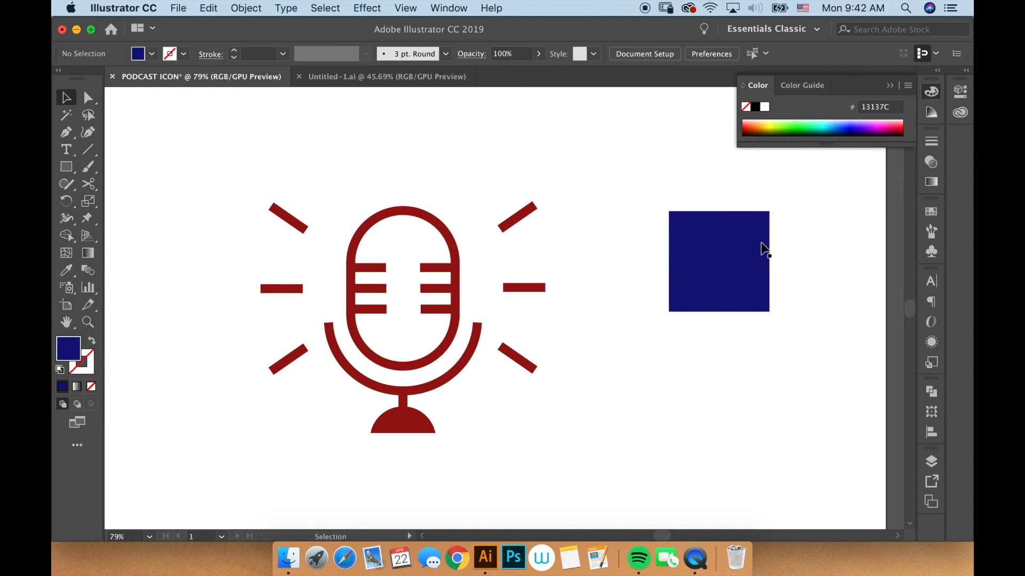
drag(714, 265, 652, 241)
click(773, 274)
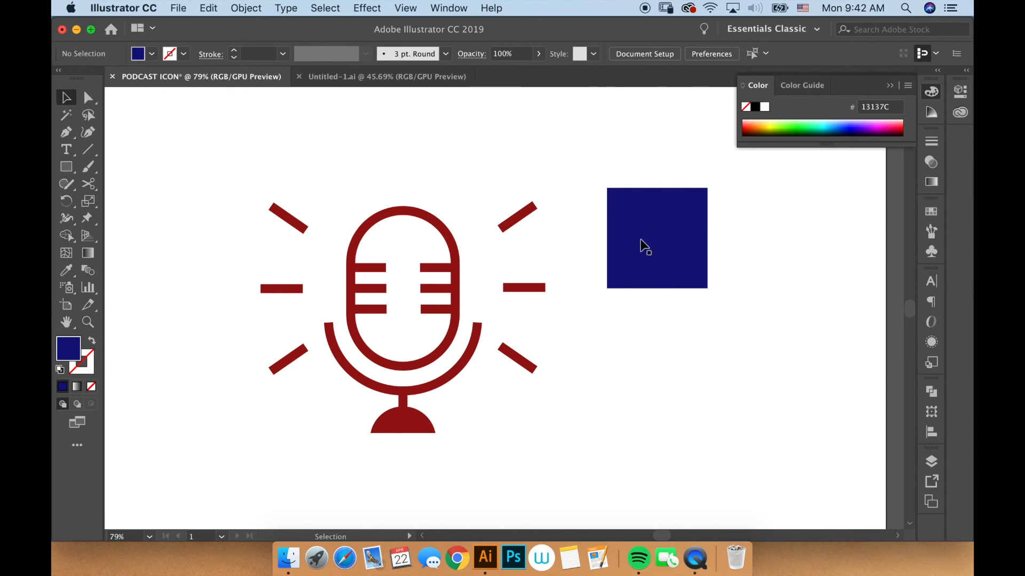
- Recolor the whole microphone icon by sampling the square's dark blue (#13137C) with the Eyedropper, and deselect it
click(455, 279)
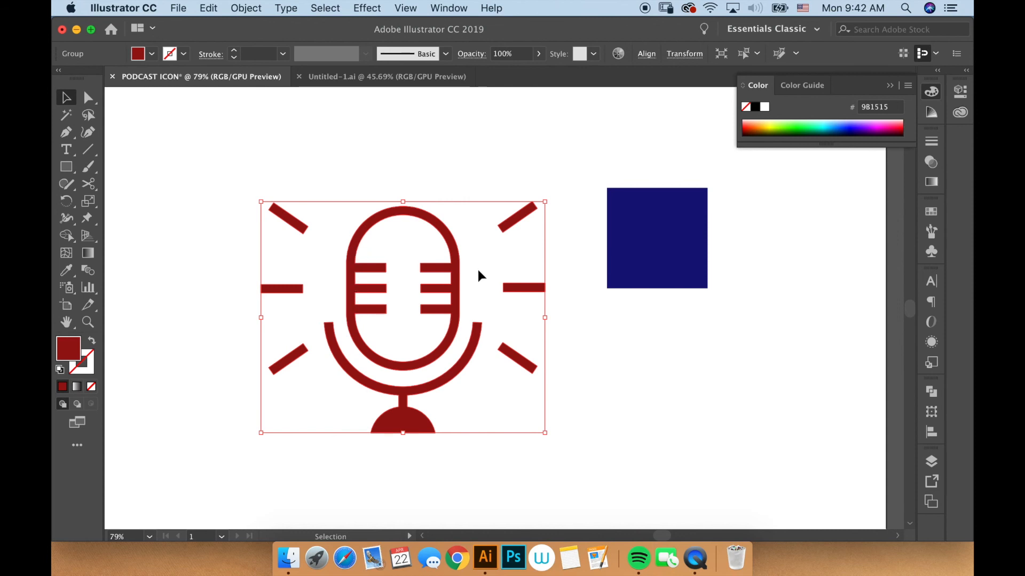
click(66, 271)
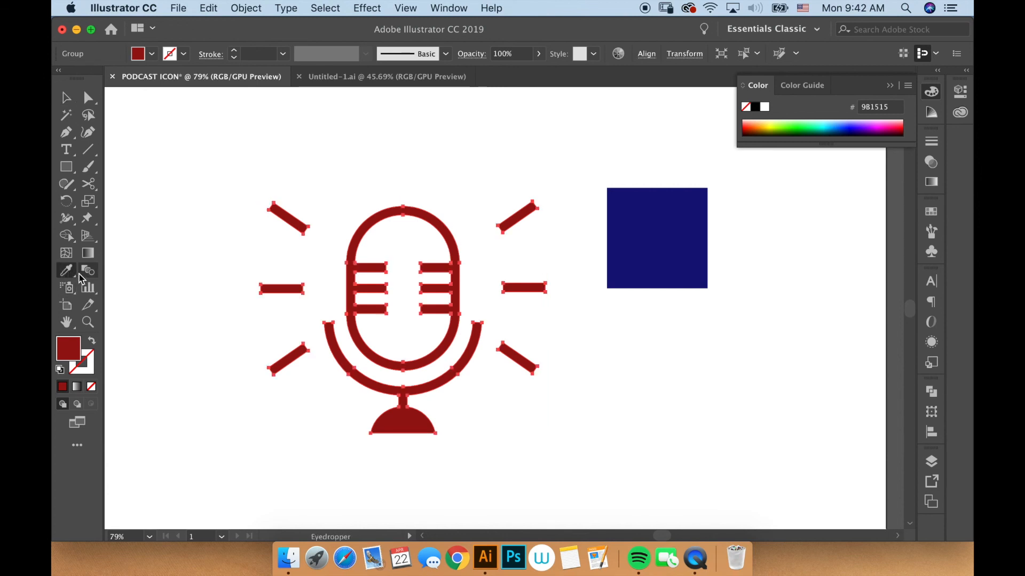
drag(68, 272, 124, 273)
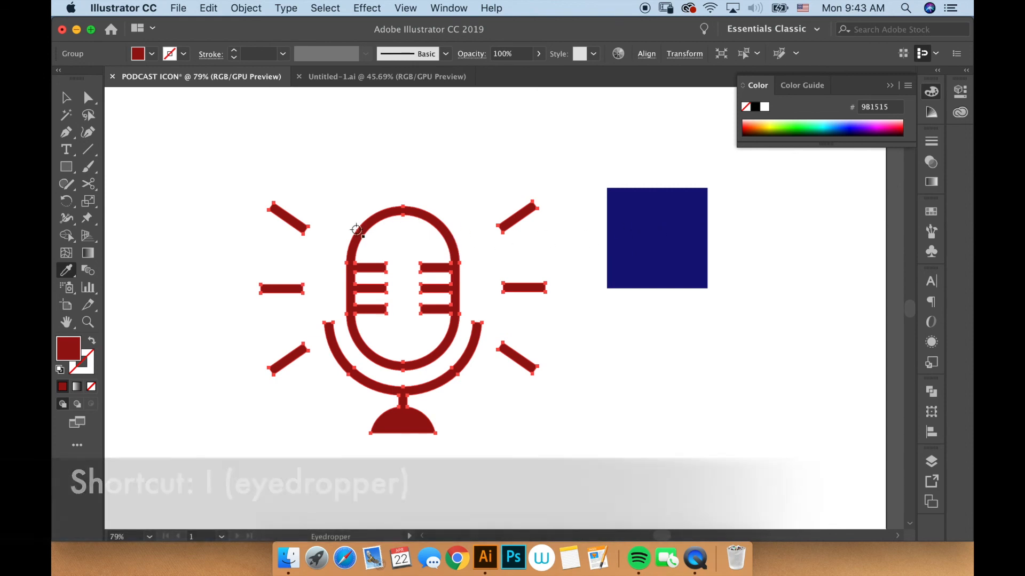
click(656, 231)
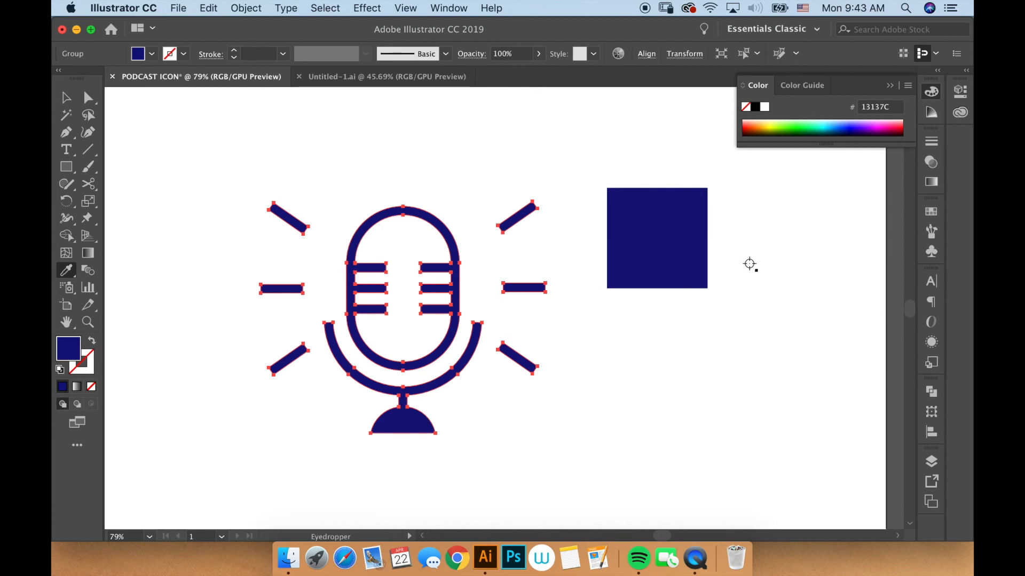
key(v)
click(589, 299)
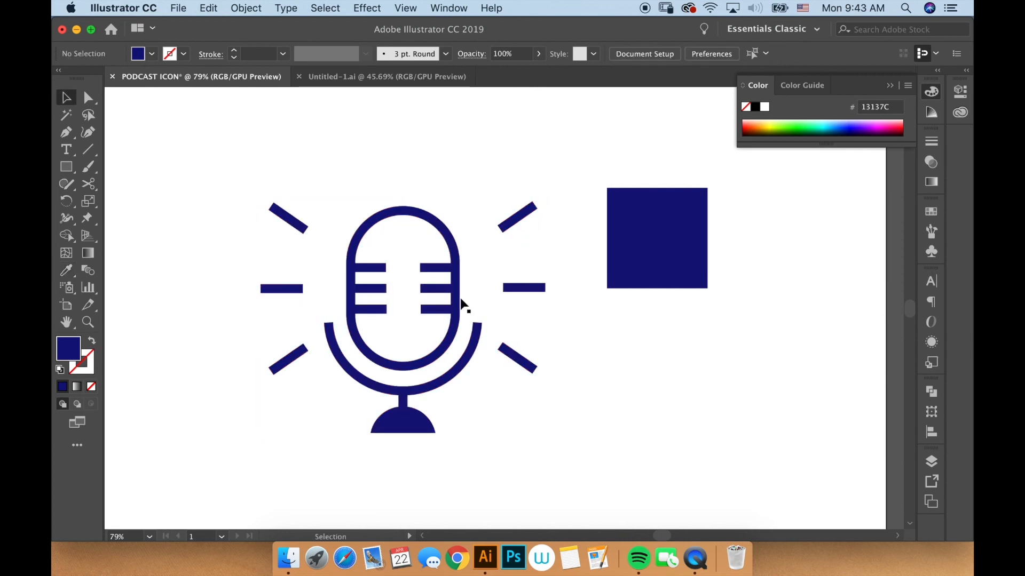